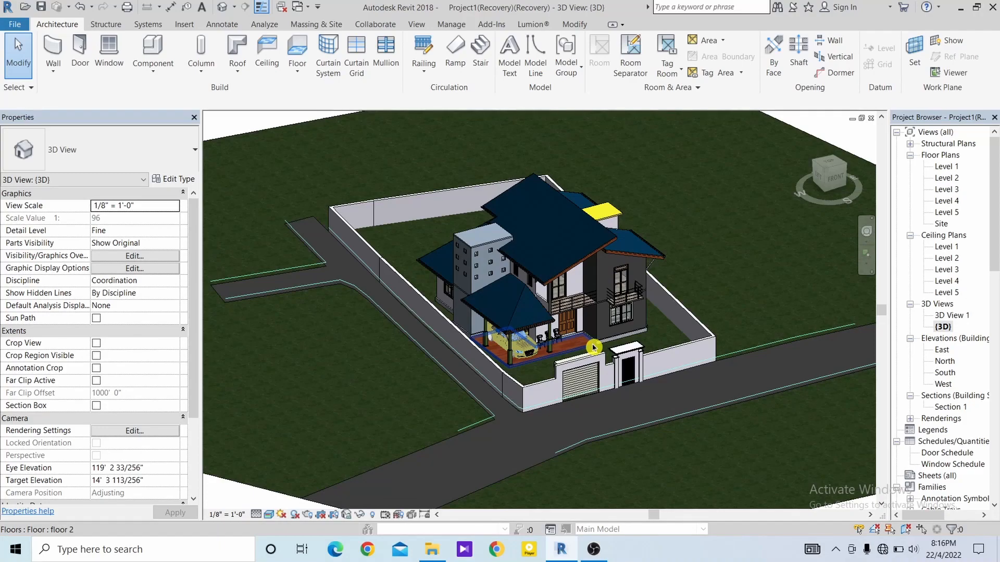
left_click(594, 347)
middle_click_drag(508, 308, 643, 401, "shift")
scroll(509, 298, "up", 2)
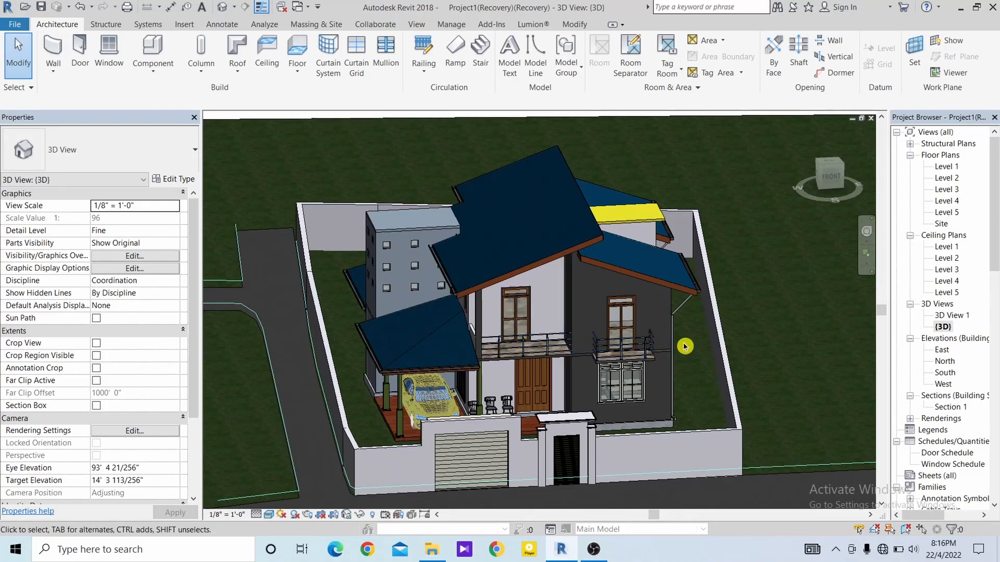
middle_click_drag(614, 310, 787, 315, "shift")
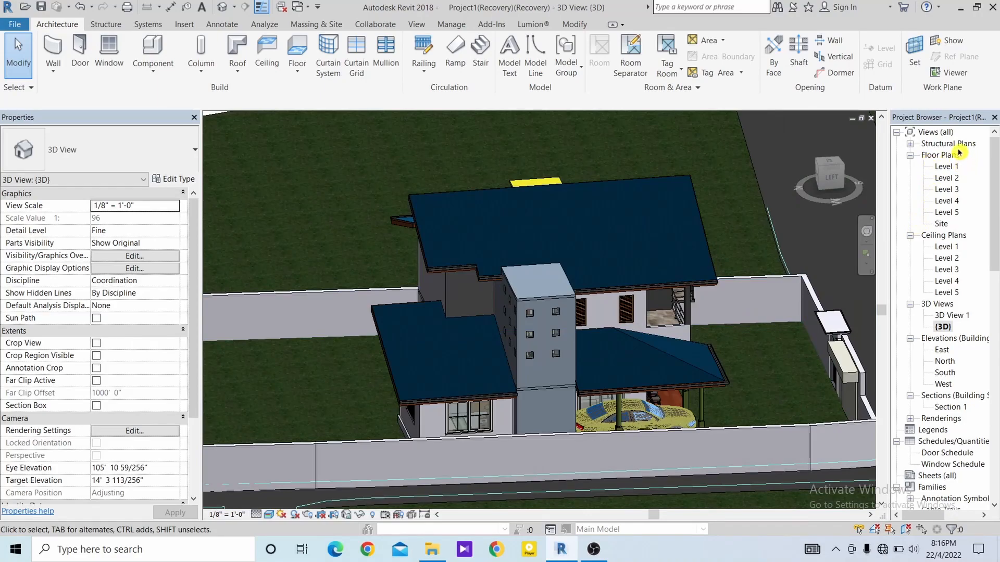
Open the Level 1 ceiling plan and save the project.
double_click(948, 247)
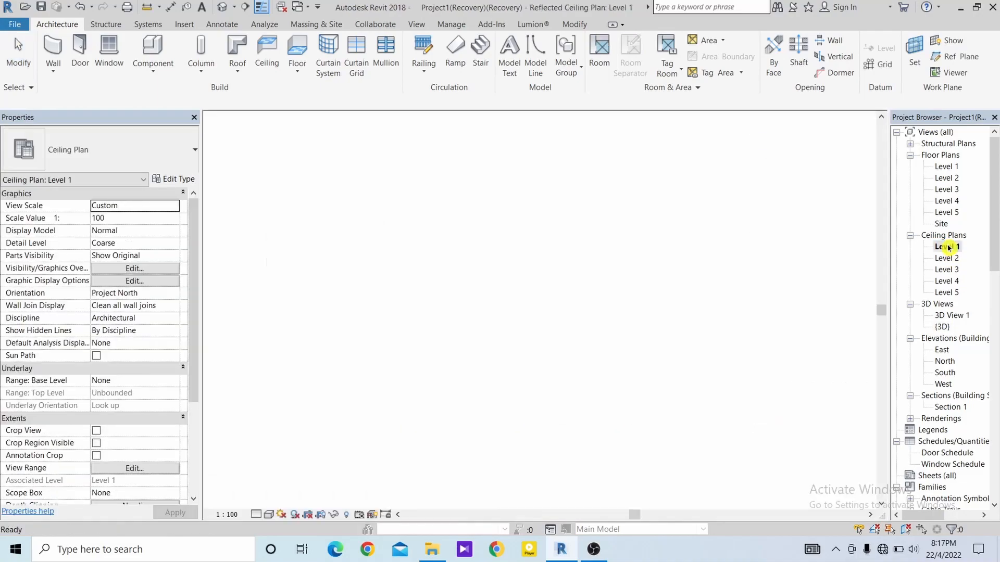
scroll(541, 321, "up", 3)
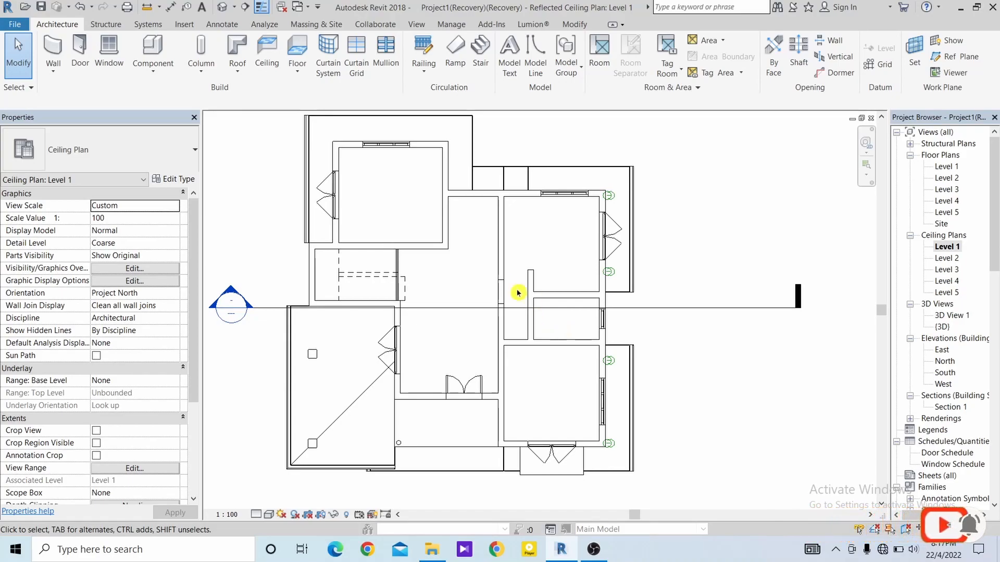
middle_click_drag(479, 228, 512, 244)
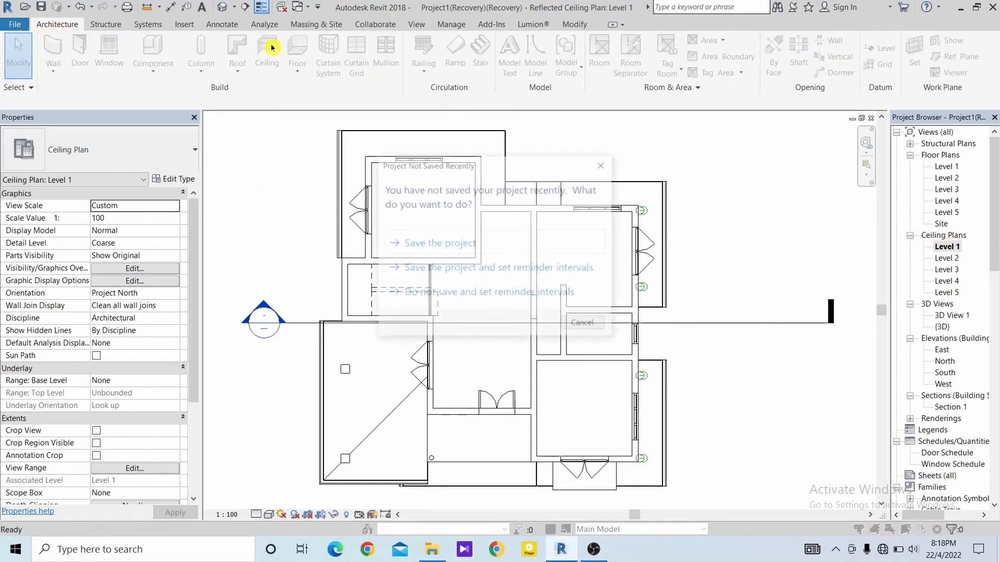
left_click(433, 242)
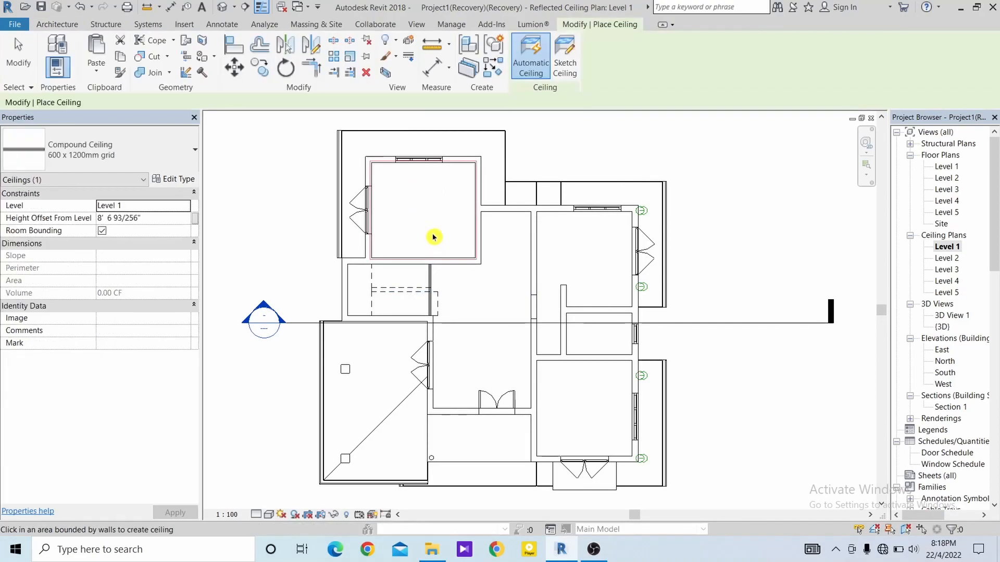
Duplicate the 600 x 600mm grid compound ceiling type as Ceiling 1 and place it automatically in the plan's lower-right room.
left_click(170, 180)
left_click(285, 132)
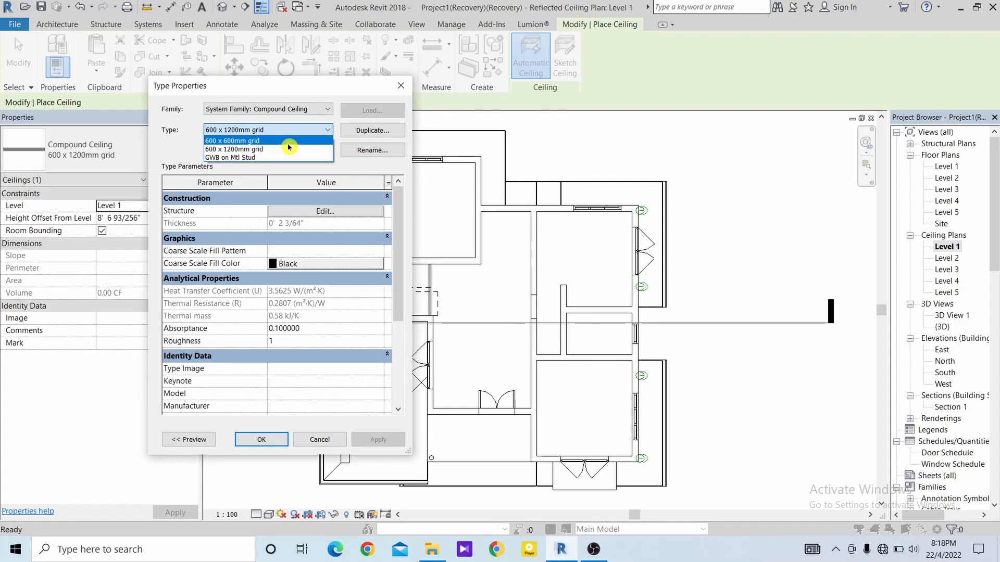
left_click(290, 141)
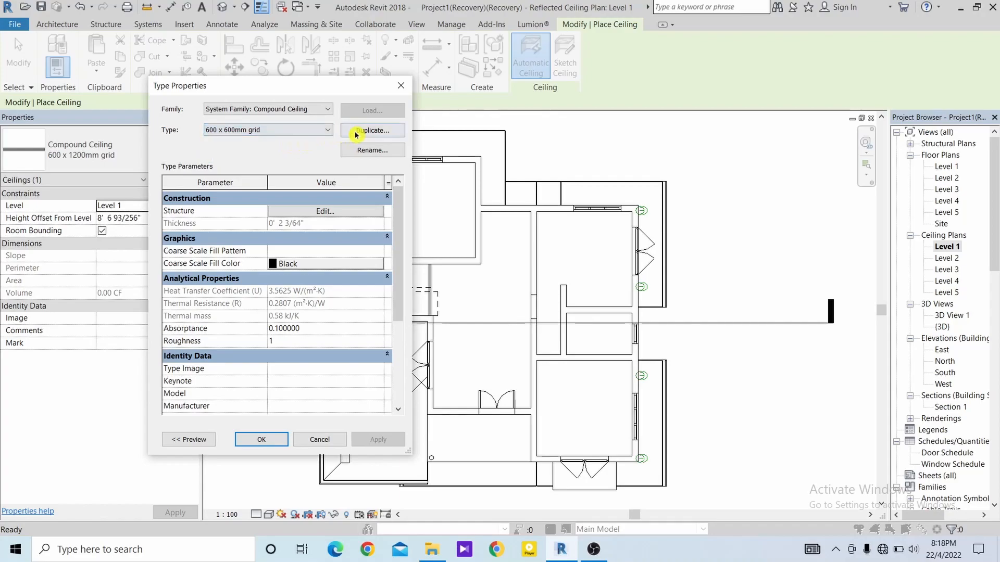
left_click(386, 135)
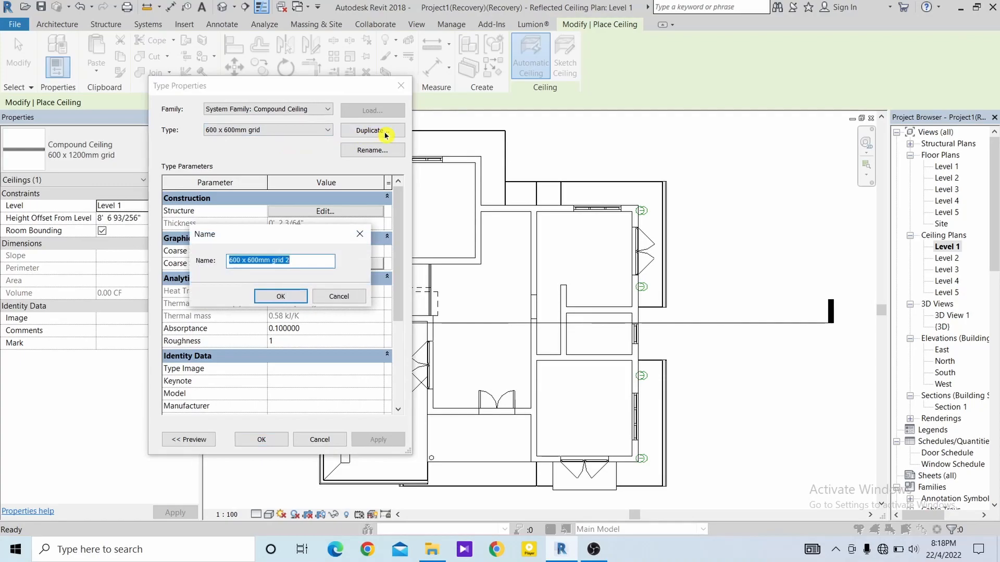
type("Ceiling 1")
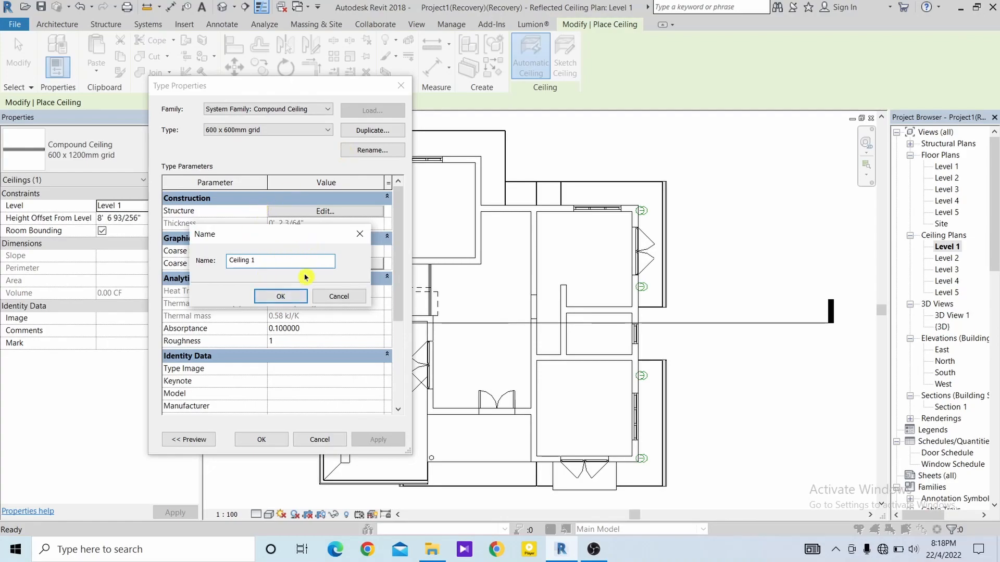
left_click(297, 298)
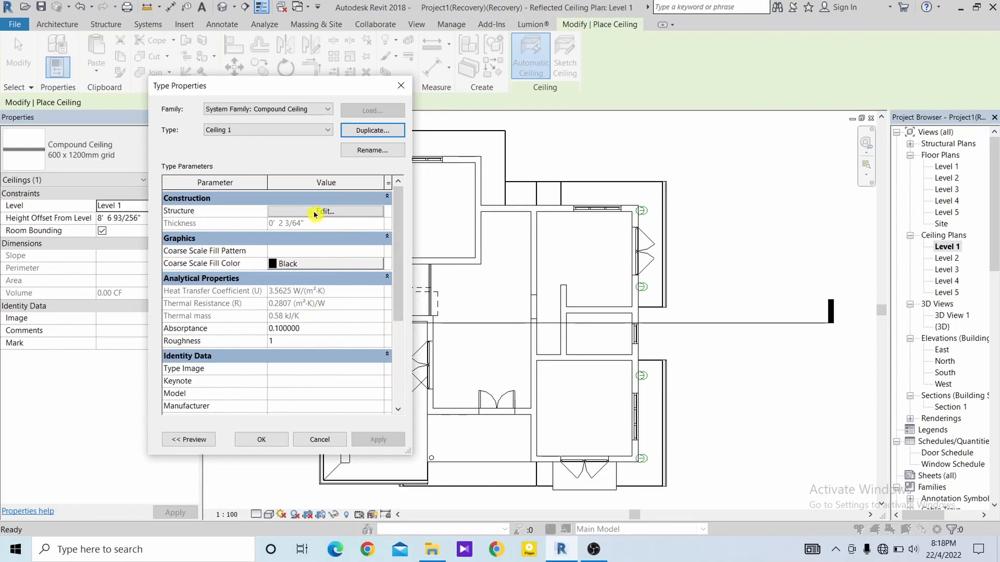
left_click(265, 440)
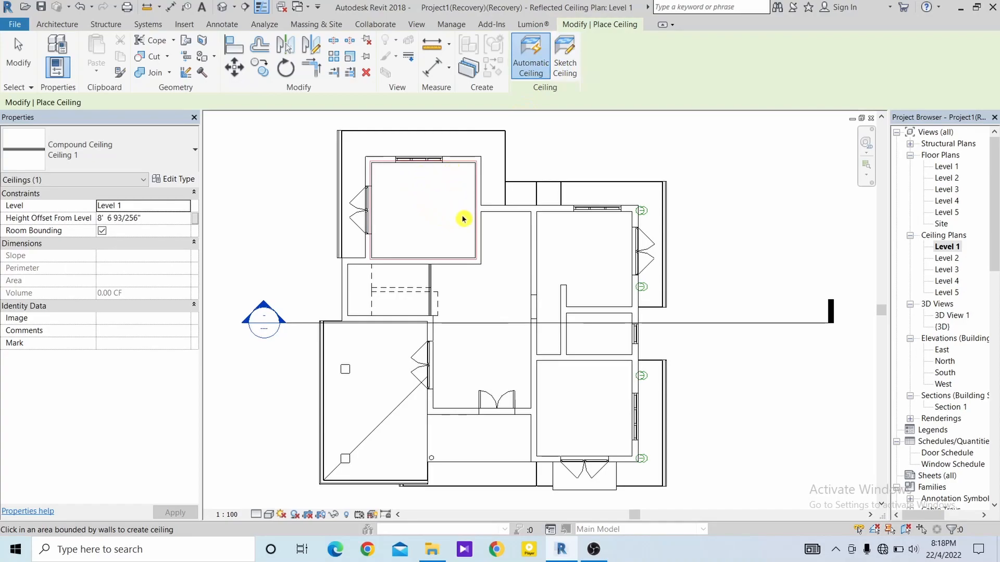
left_click(593, 401)
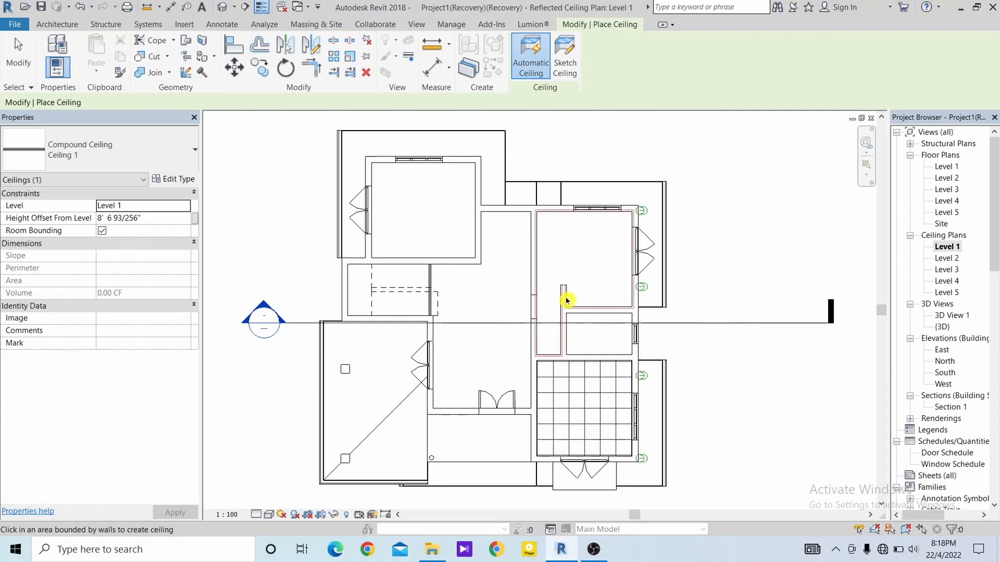
Start a sketched ceiling and draw a rectangular boundary over the plan's upper-left room from its inner upper-left corner.
left_click(572, 72)
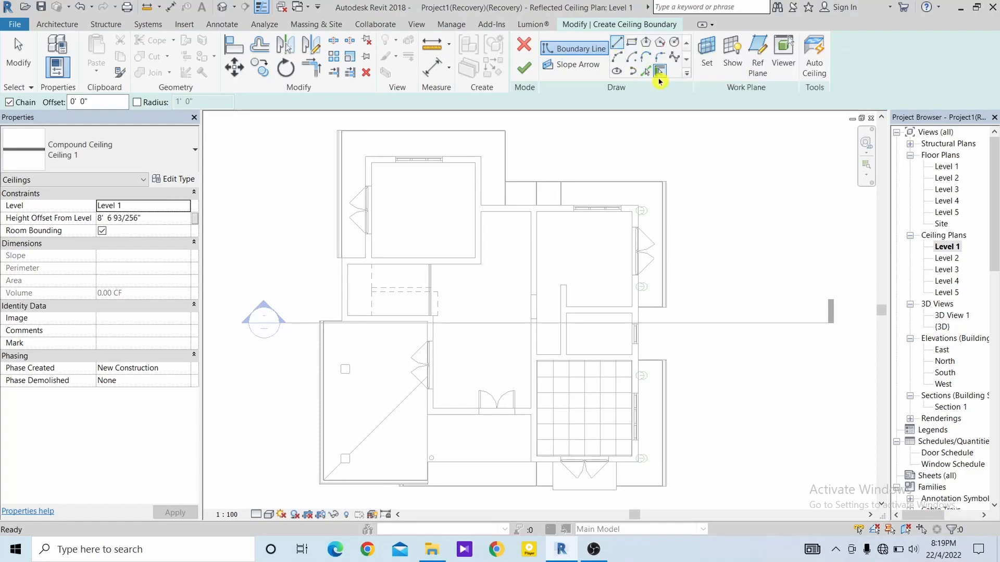
left_click(632, 42)
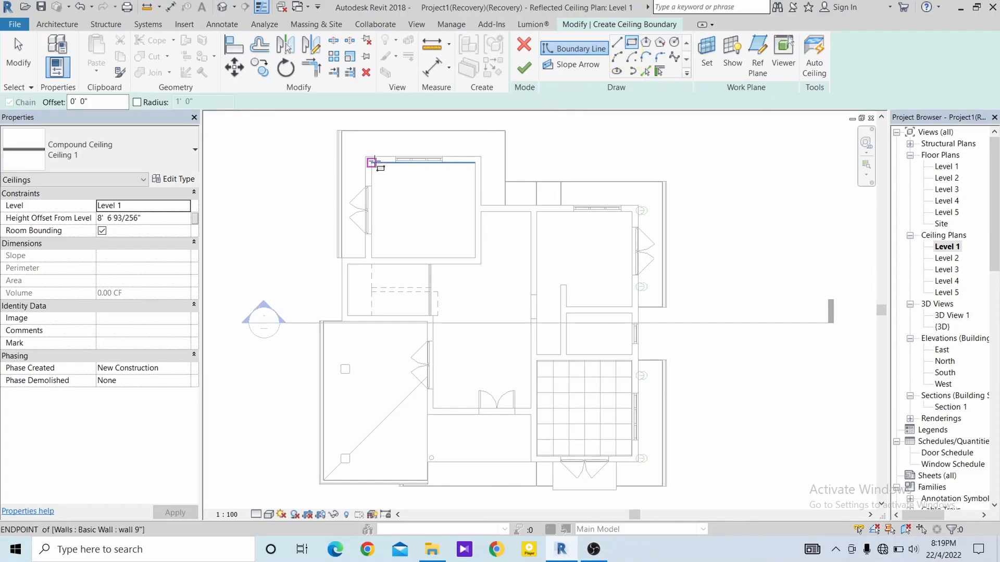
left_click(372, 162)
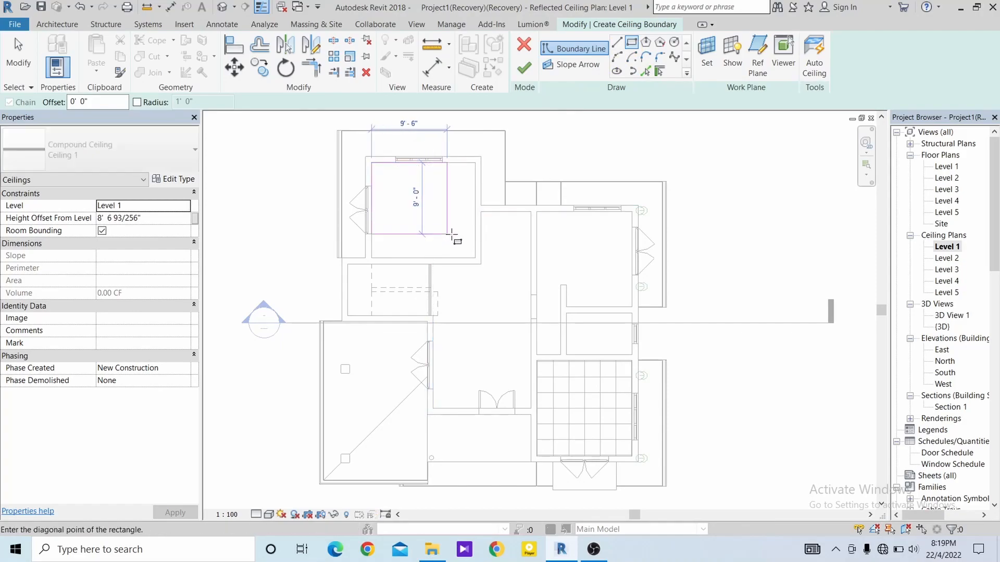
left_click(480, 258)
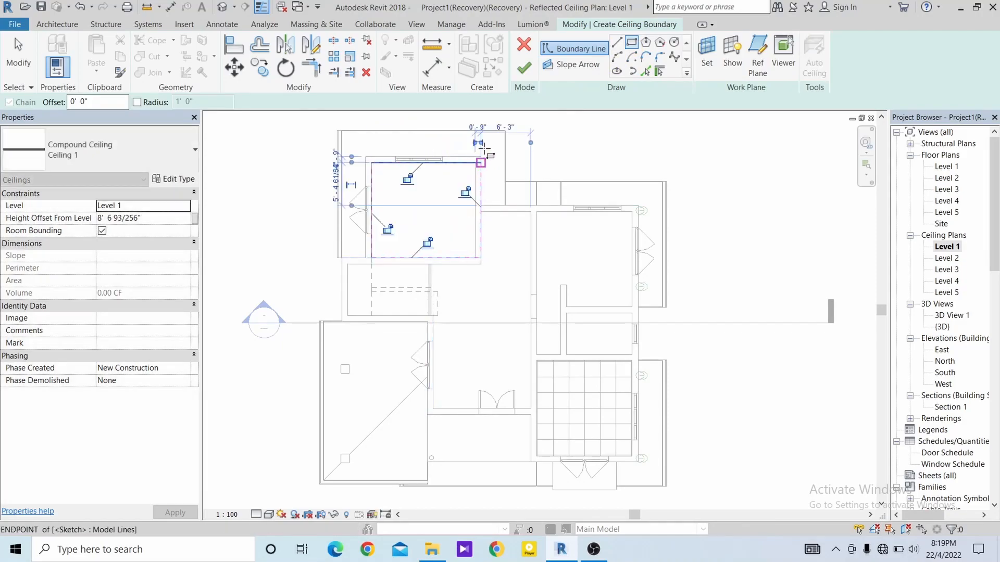
Move the right edge of the upper-left room's ceiling boundary onto the inner face of its right wall.
scroll(505, 224, "up", 2)
scroll(497, 254, "up", 1)
key("Escape")
key("Escape")
left_click_drag(450, 234, 449, 234)
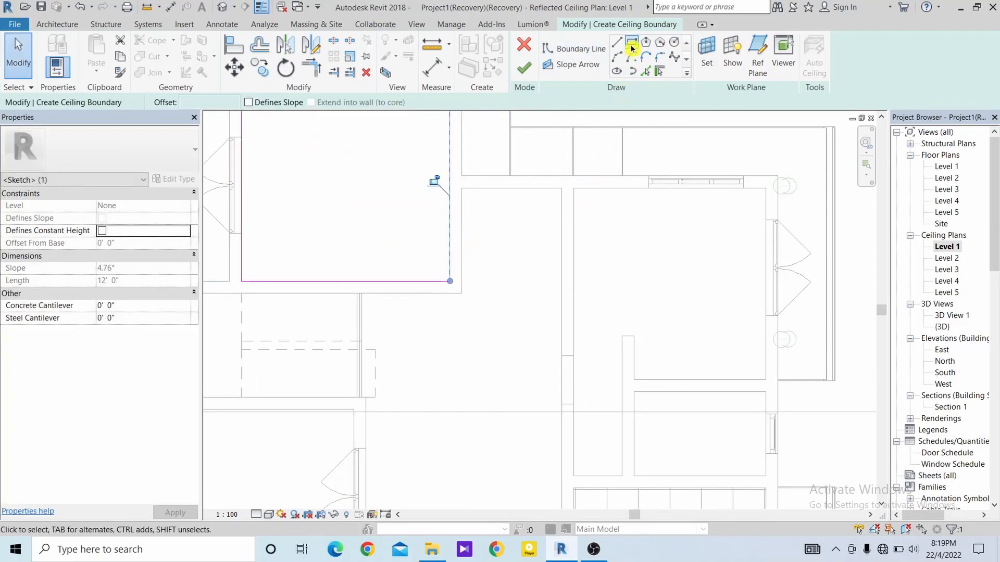
Draw an 8' - 3" by 5' - 3" rectangular ceiling boundary inside the small room above the gridded ceiling.
left_click(632, 42)
scroll(688, 358, "down", 2)
middle_click_drag(654, 297, 627, 220)
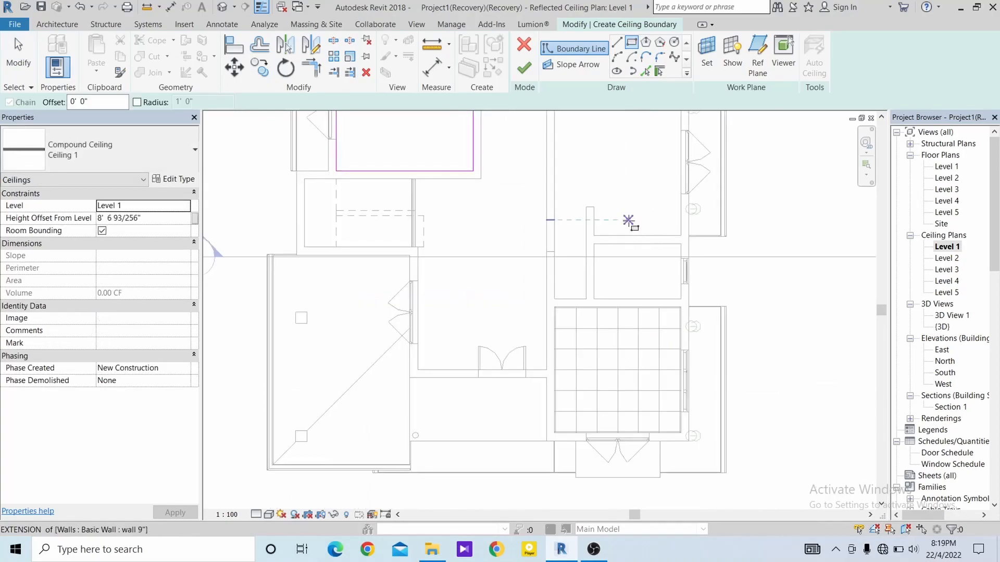
middle_click_drag(647, 278, 643, 289)
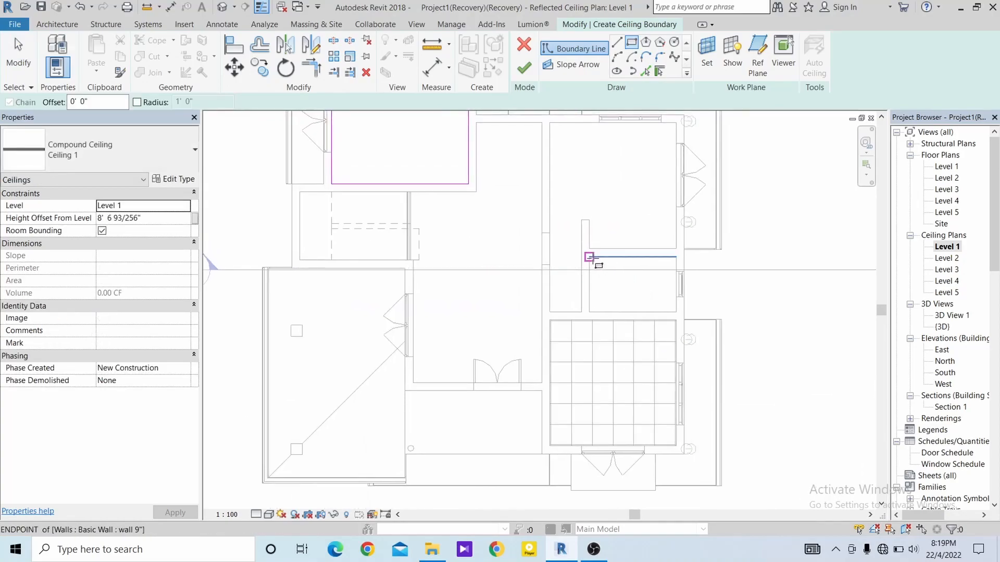
left_click(590, 257)
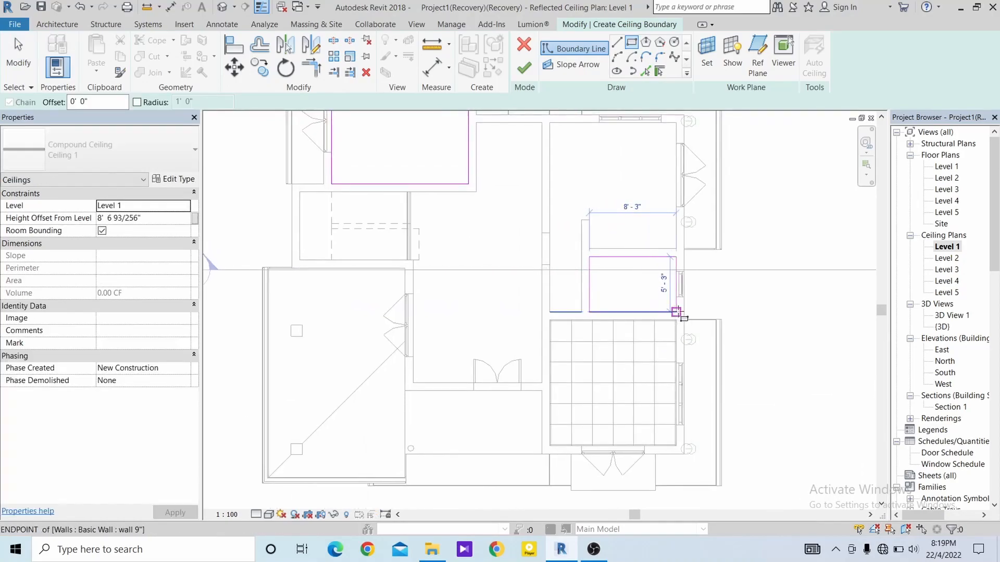
left_click(676, 312)
Draw a closed line boundary along the upper-right room's inner walls, following the wall stub and including the 3' - 0" wide passage.
middle_click_drag(584, 252, 579, 339)
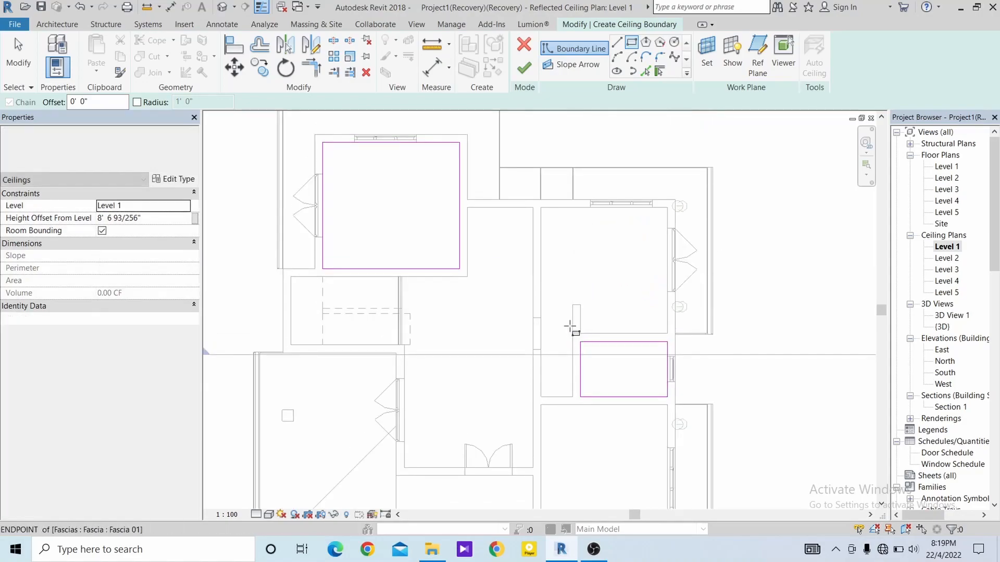
left_click(618, 43)
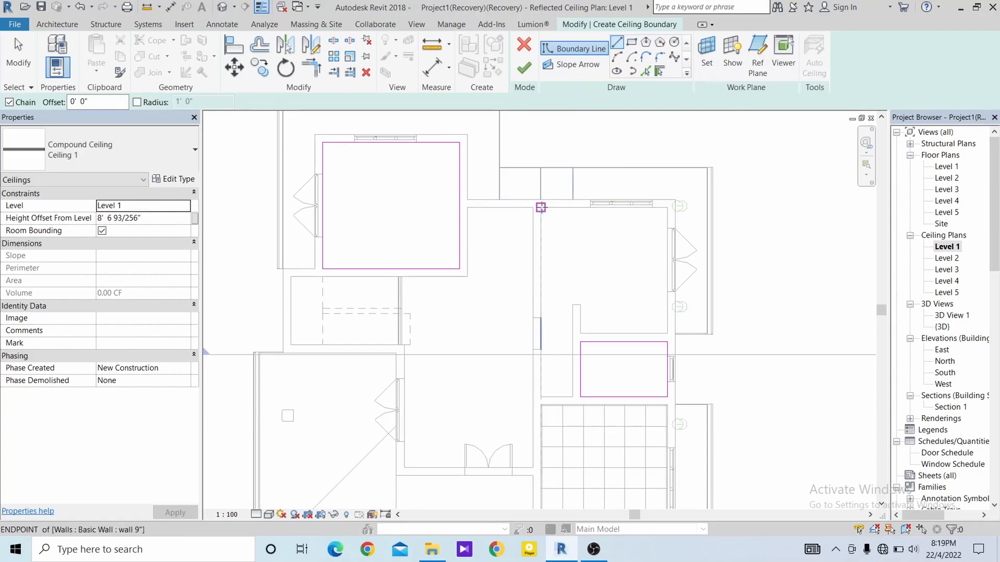
left_click(541, 207)
left_click(667, 207)
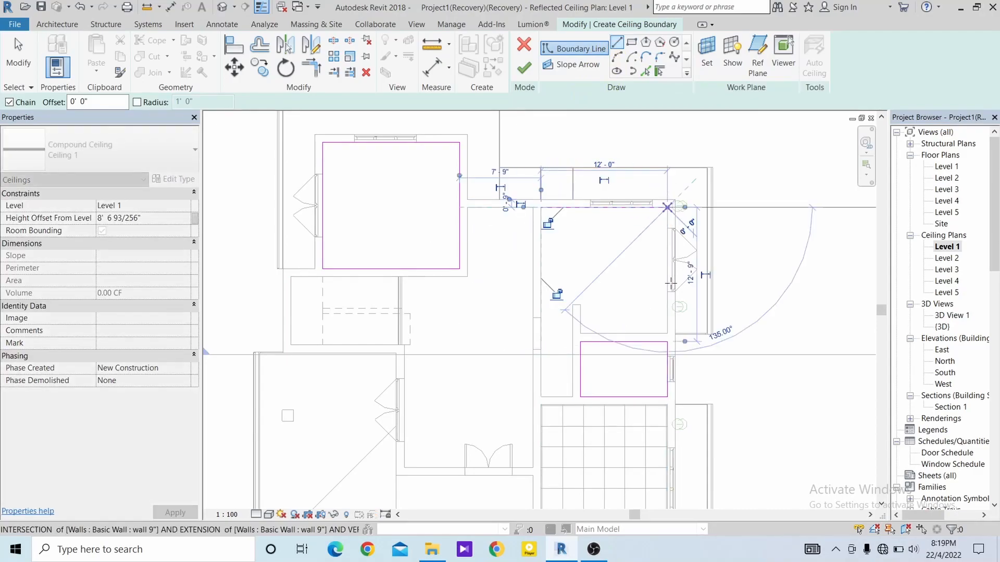
left_click(668, 333)
left_click(581, 333)
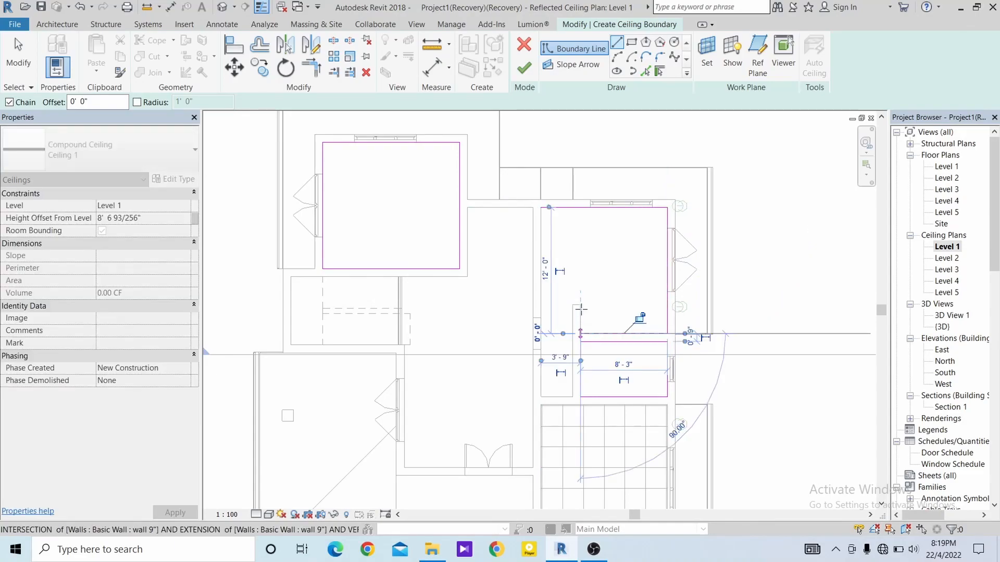
left_click(580, 305)
left_click(573, 304)
left_click(572, 397)
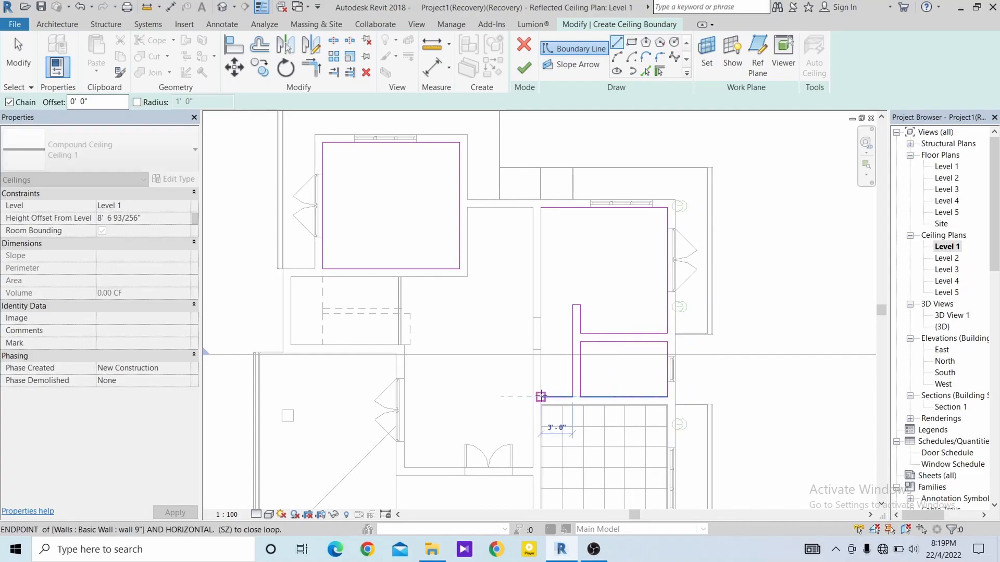
left_click(541, 397)
left_click(541, 207)
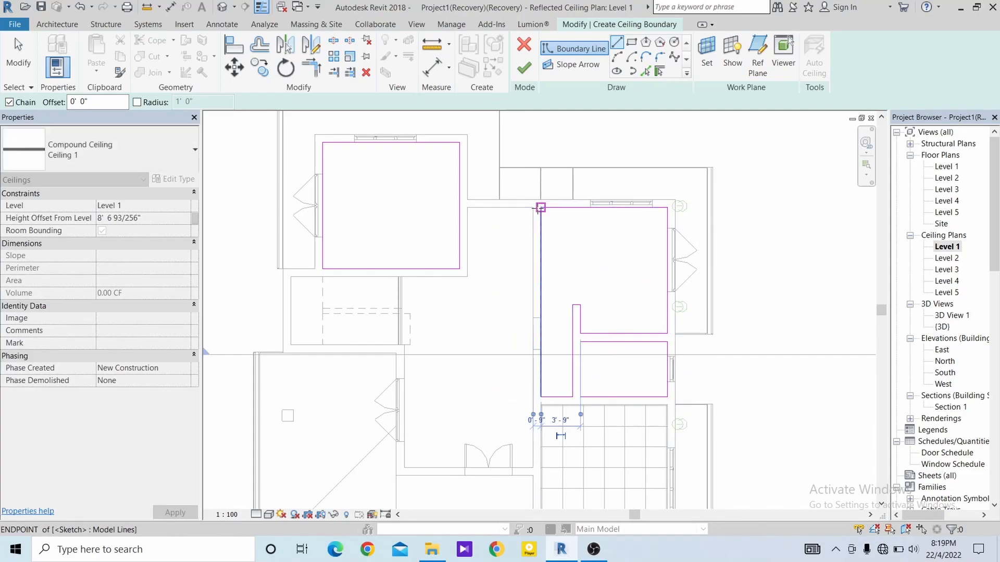
Draw the central hall's ceiling boundary along its 6' - 3" top wall, right wall and bottom wall, then up the left side to the upper-left room's wall.
left_click(469, 208)
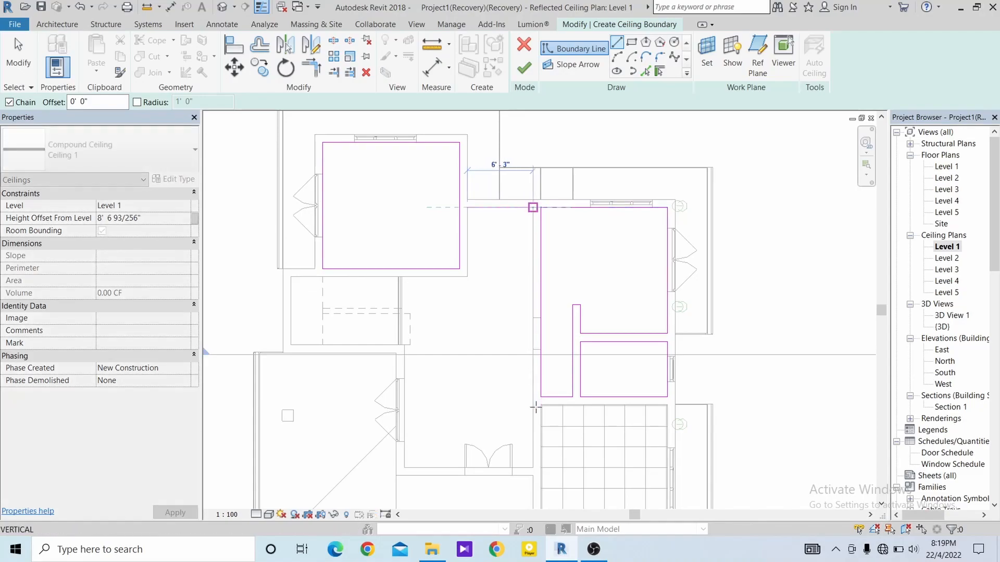
left_click(532, 207)
left_click(533, 468)
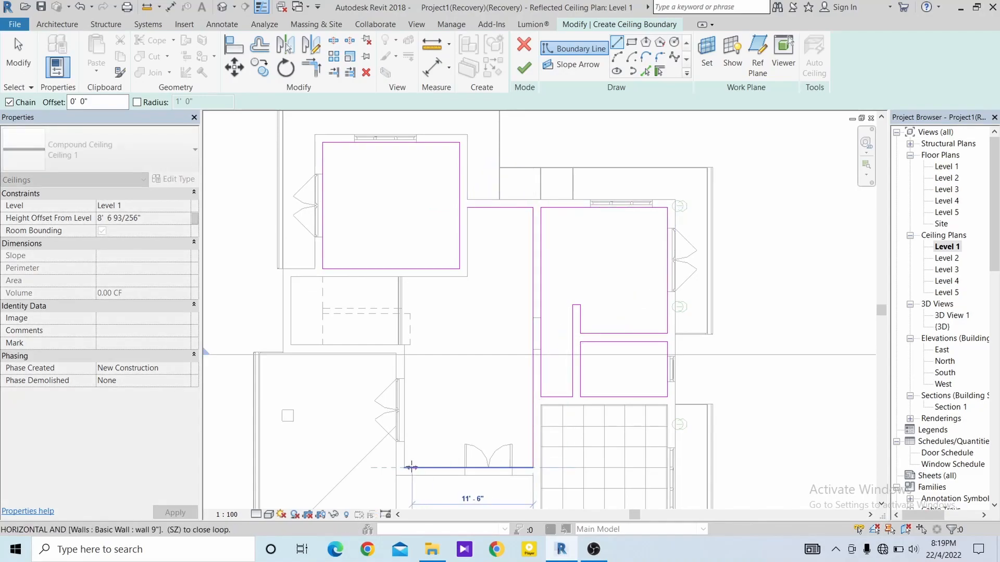
left_click(405, 467)
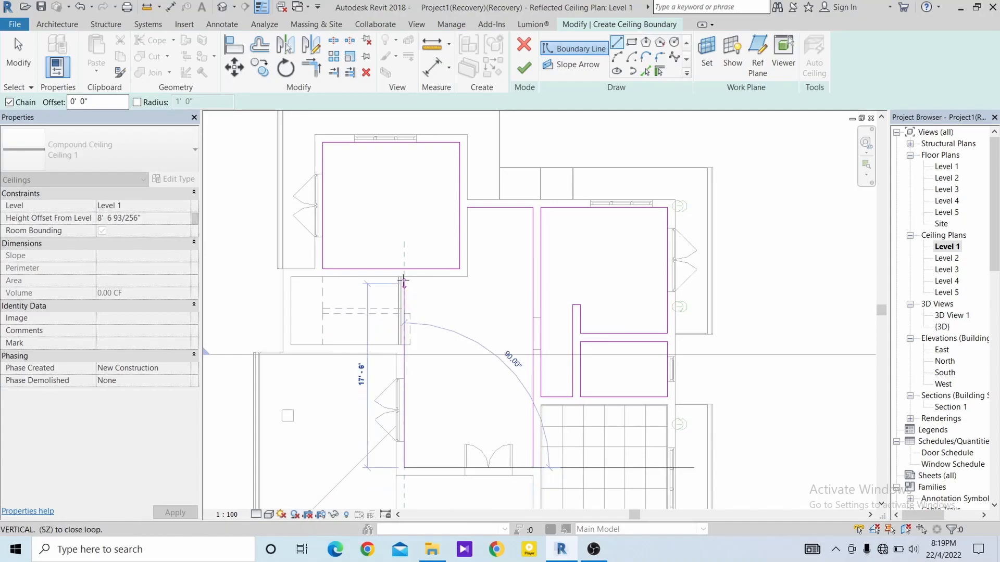
left_click(404, 279)
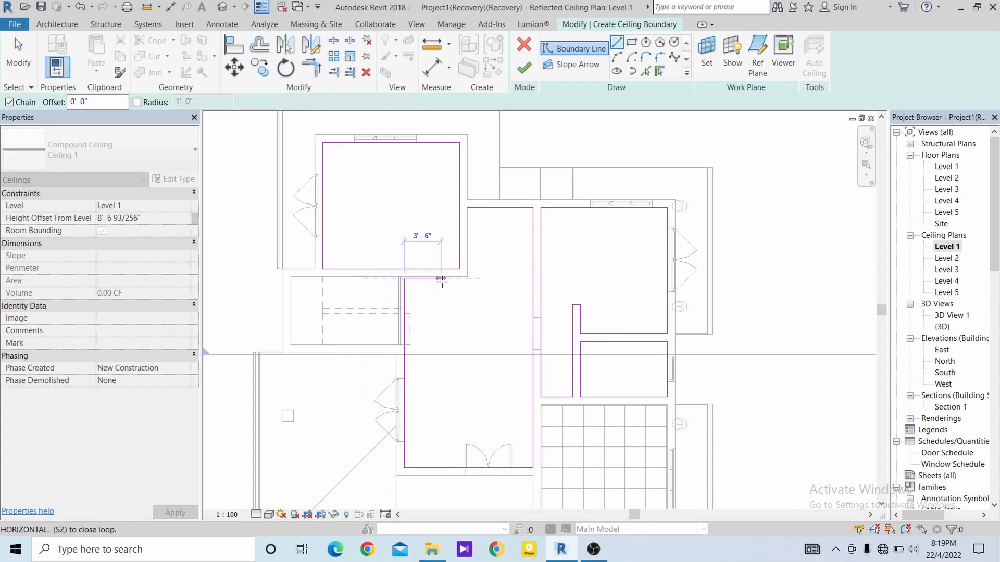
scroll(422, 284, "up", 5)
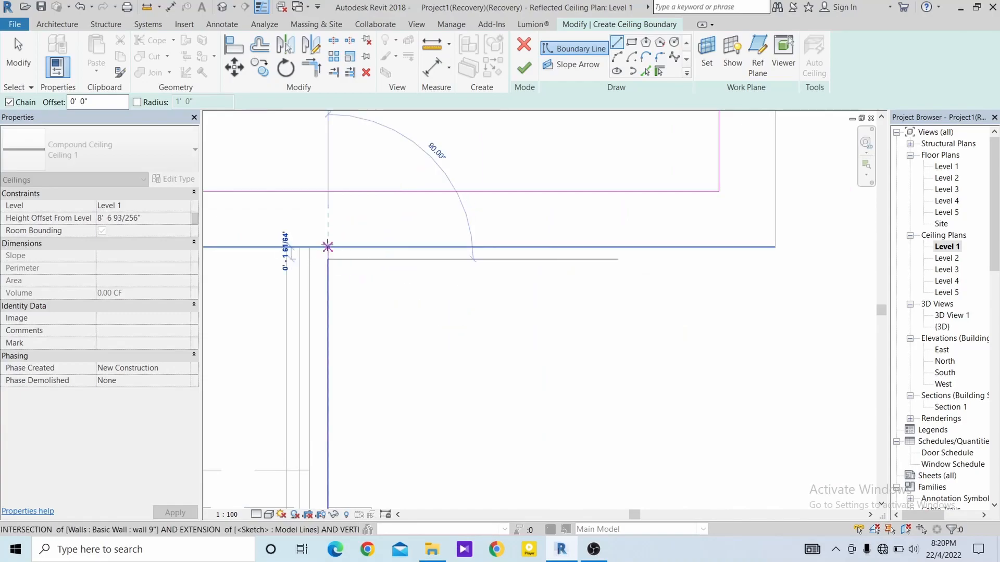
left_click(327, 247)
Close the central hall's ceiling boundary along the upper-left room's bottom wall and up about 6' - 7" to the start point, and finish the sketch.
scroll(327, 247, "down", 2)
scroll(761, 241, "down", 2)
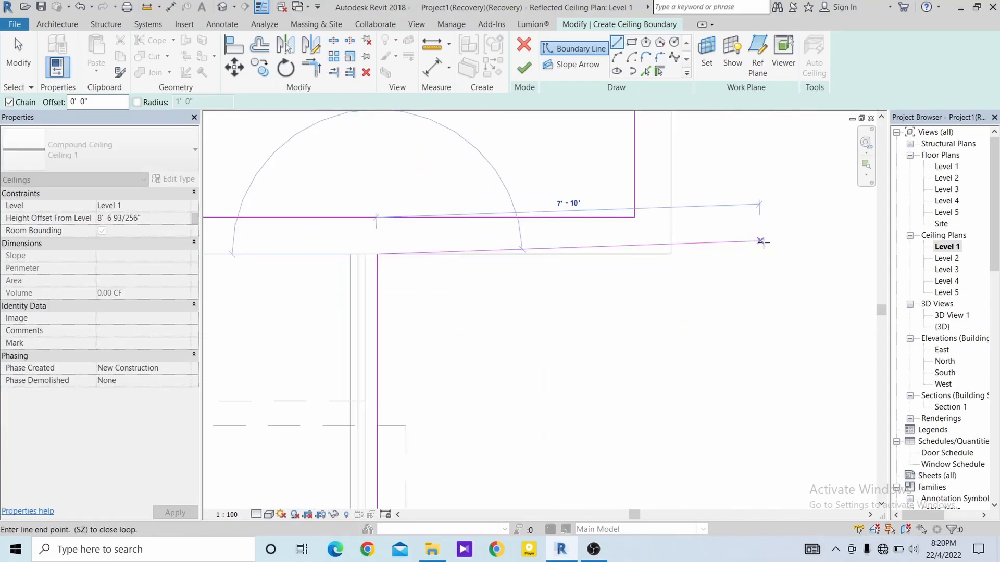
left_click(676, 253)
scroll(676, 255, "down", 1)
scroll(676, 254, "down", 2)
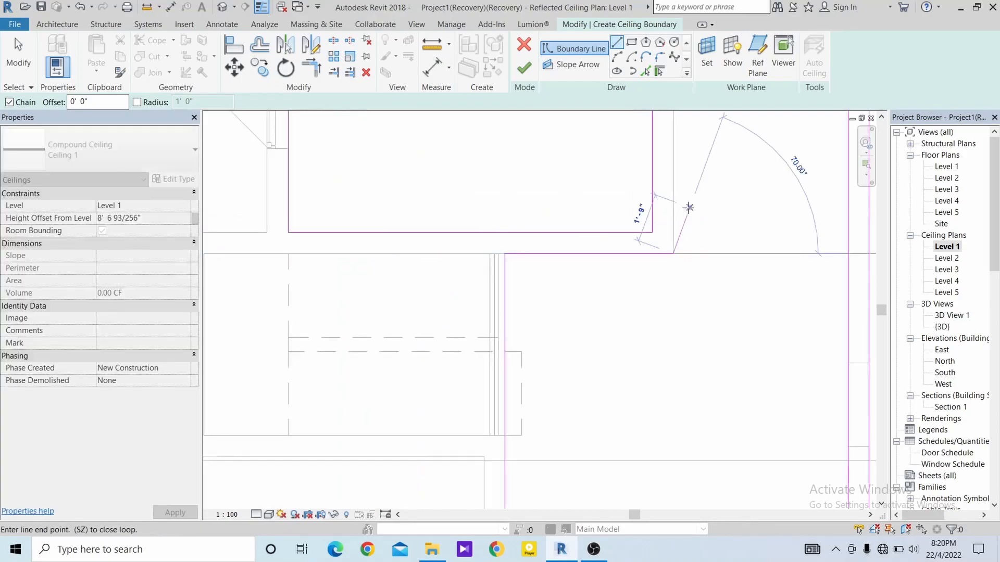
middle_click_drag(695, 213, 660, 408)
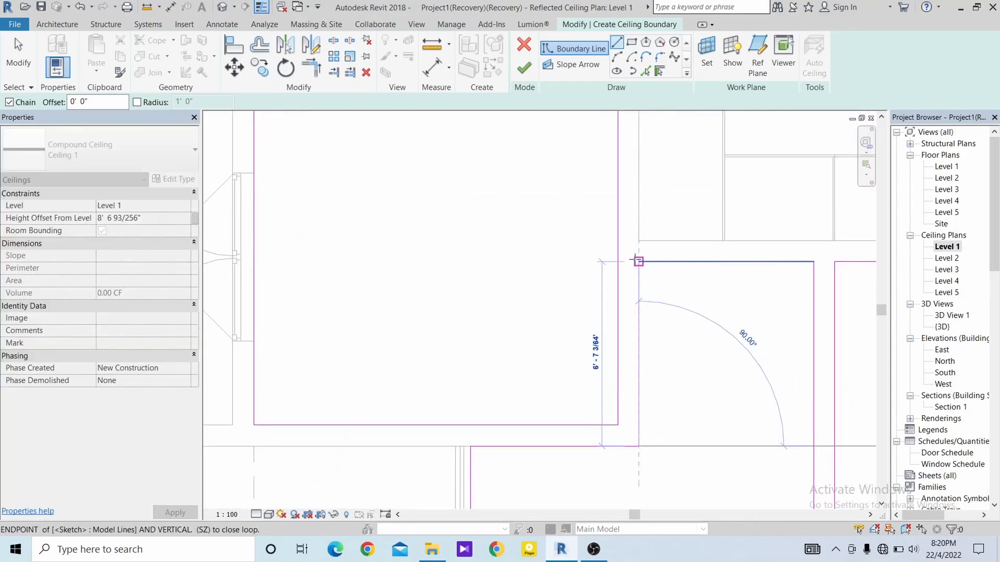
left_click(526, 69)
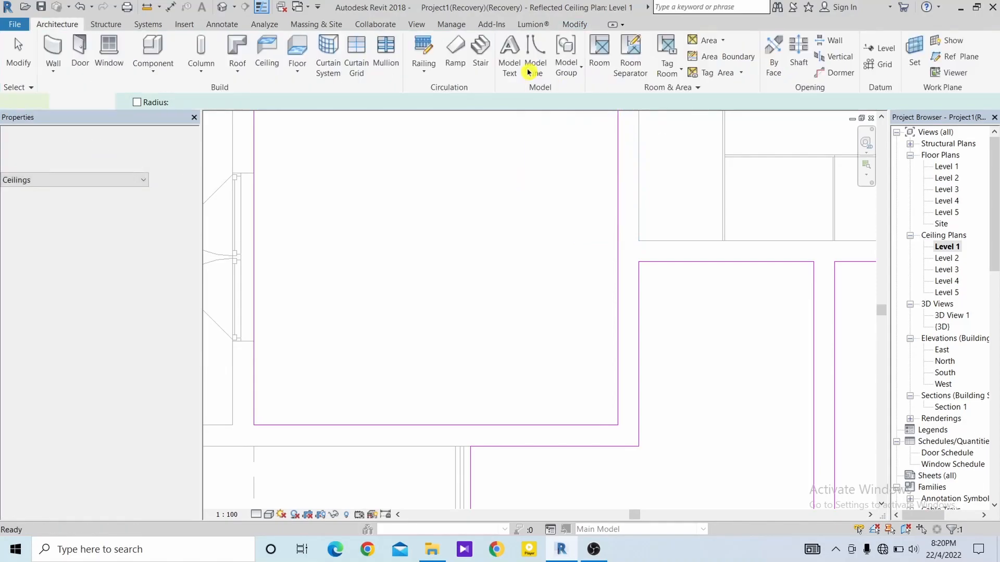
scroll(647, 276, "down", 5)
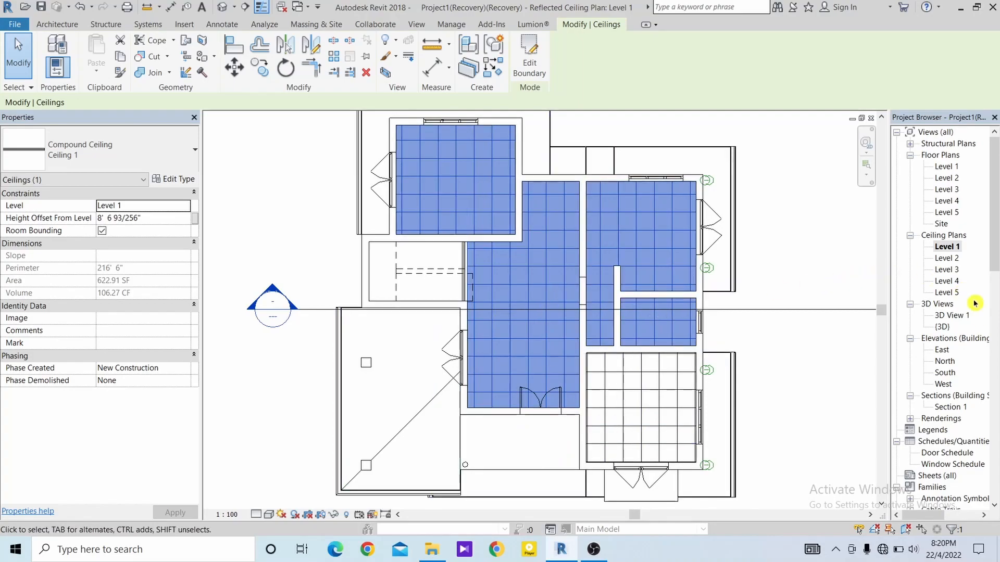
Open the {3D} view, face the front of the house, and hide the entire Walls category in that view.
double_click(943, 328)
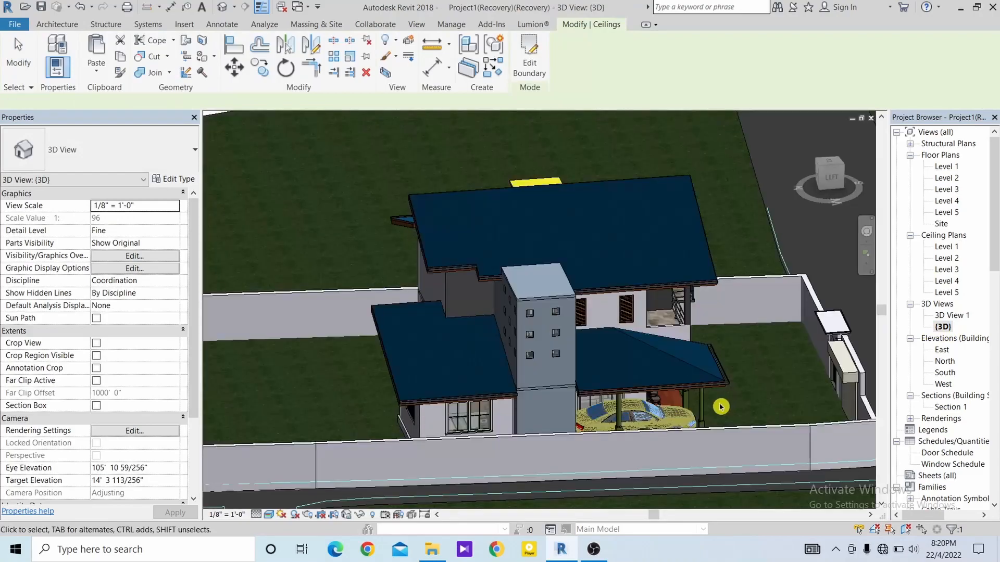
mouse_move(678, 402)
middle_mouse_down("shift")
mouse_move(650, 383)
mouse_move(468, 369)
mouse_move(547, 330)
mouse_move(593, 358)
mouse_move(651, 367)
middle_mouse_up("shift")
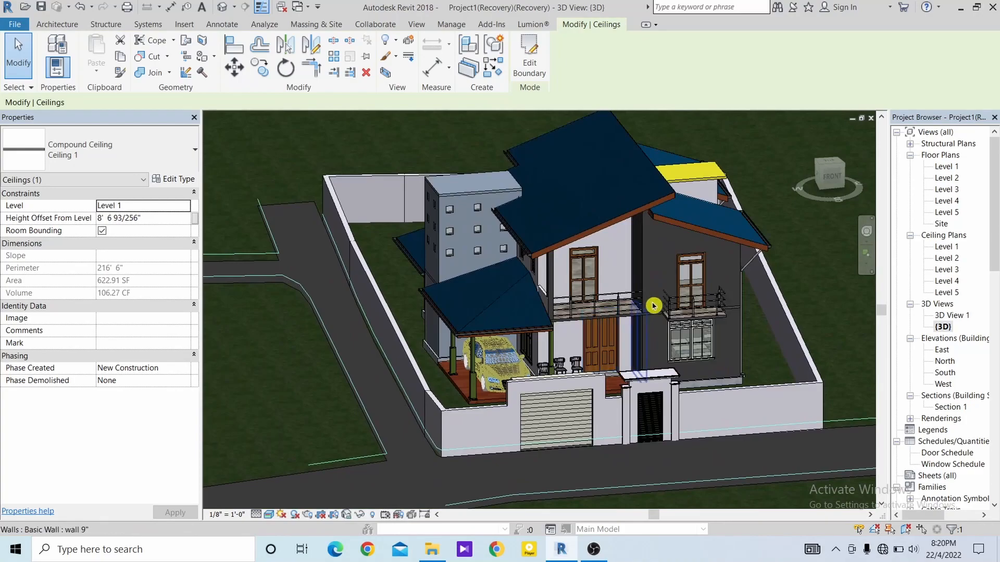
left_click(641, 273)
right_click(641, 274)
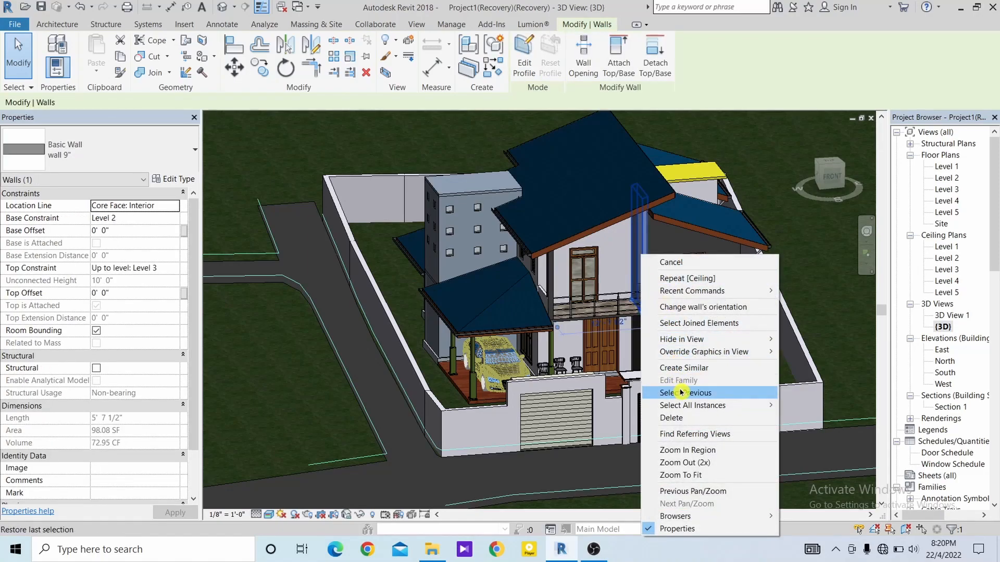
mouse_move(683, 343)
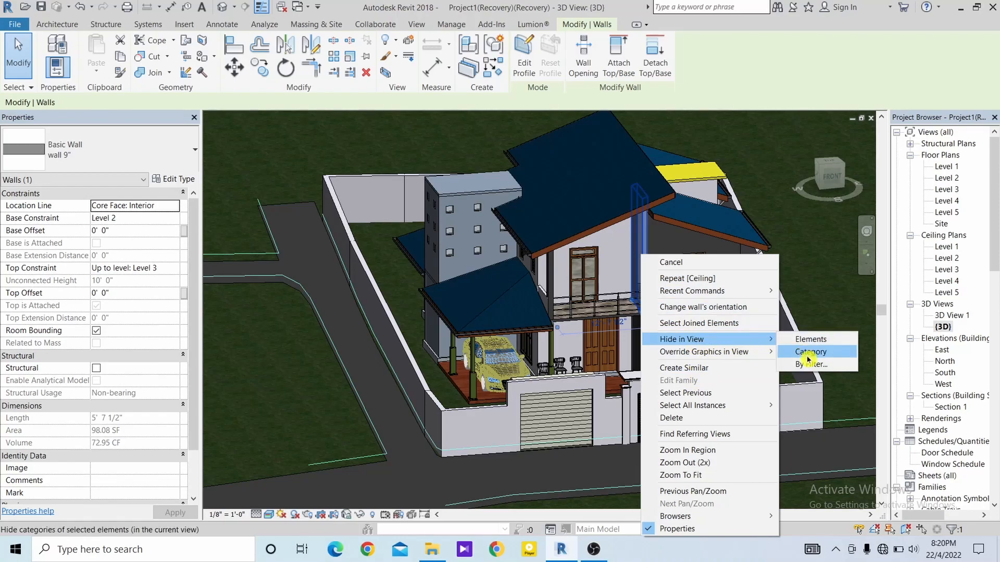
left_click(809, 352)
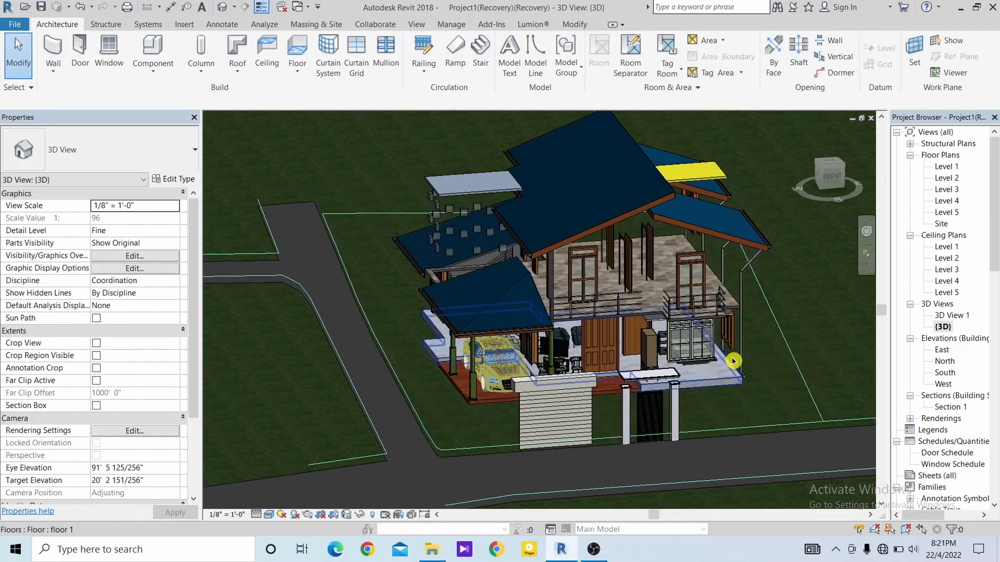
Inspect the Level 1 ceilings below the upper floor slab in 3D and select both the front bedroom's ceiling and the multi-room ceiling.
middle_click_drag(733, 361, 571, 330, "shift")
scroll(571, 329, "up", 5)
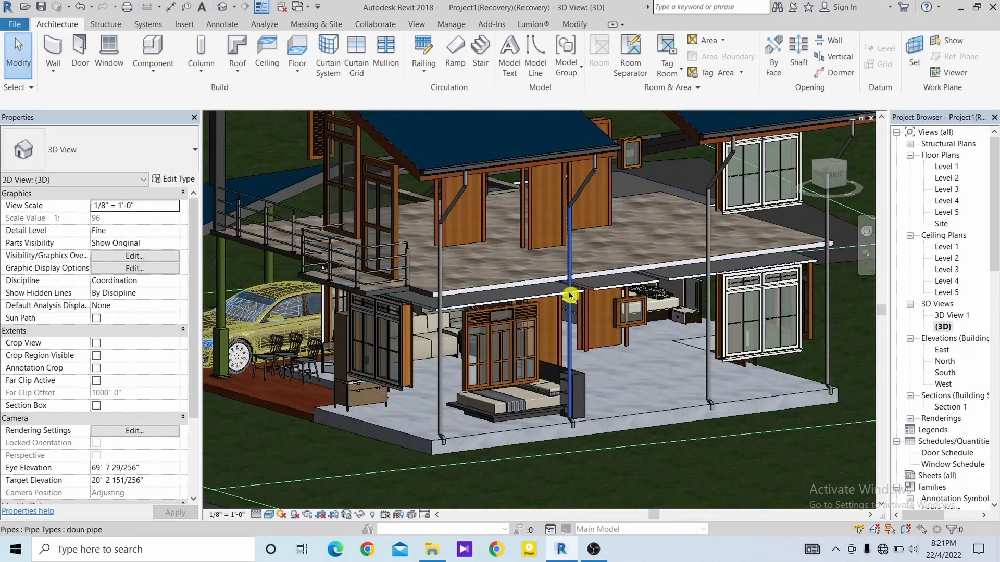
left_click(553, 296)
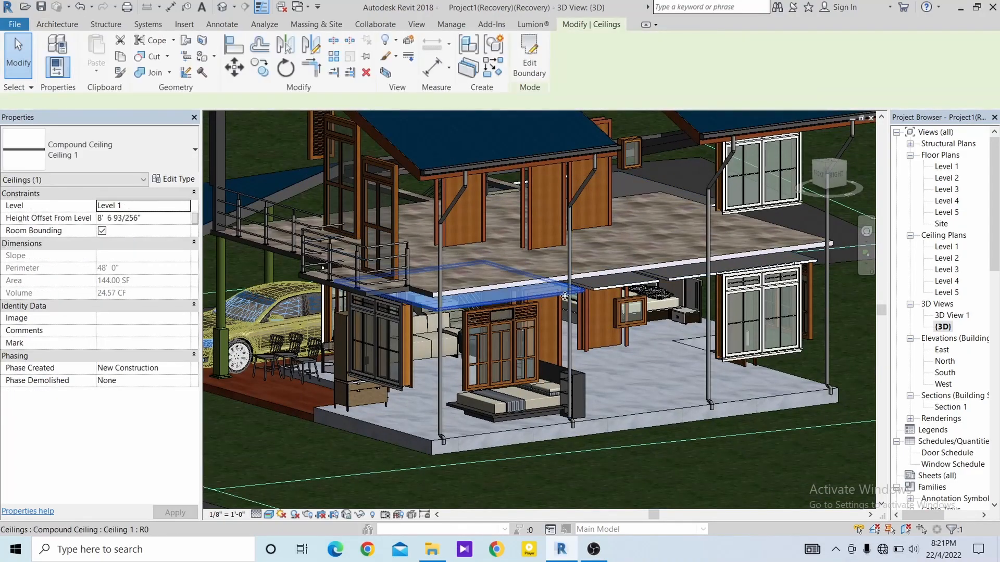
left_click(612, 285, "ctrl")
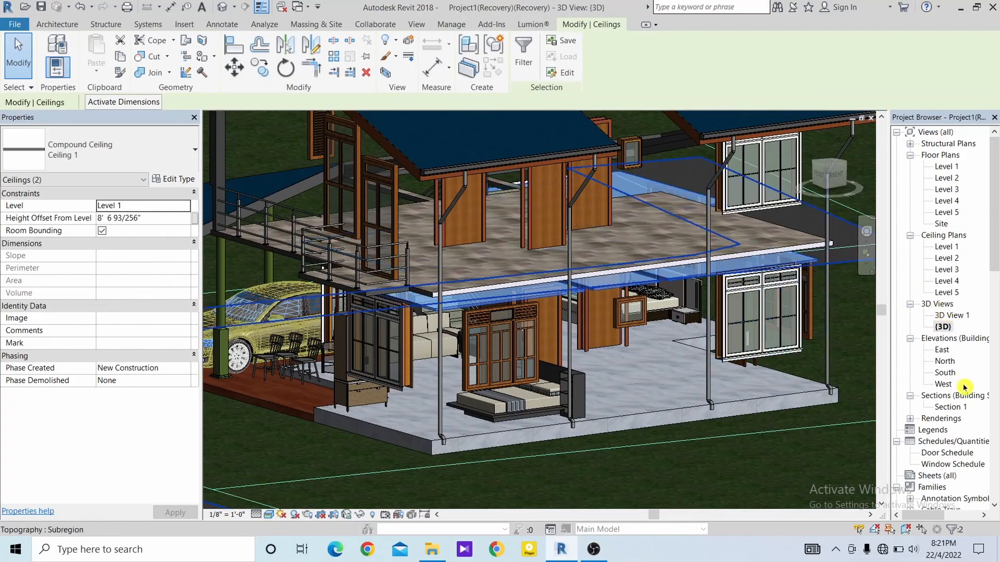
In Section 1, move the multi-room ceiling up toward the floor slab, to a height offset of 9' 1 93/256" from Level 1.
double_click(948, 406)
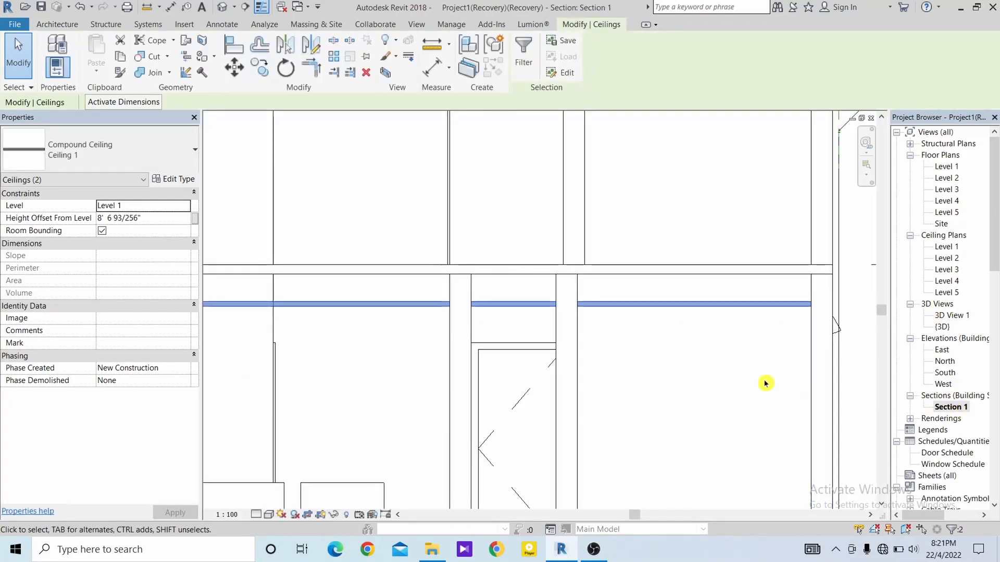
scroll(777, 386, "down", 3)
scroll(719, 380, "up", 2)
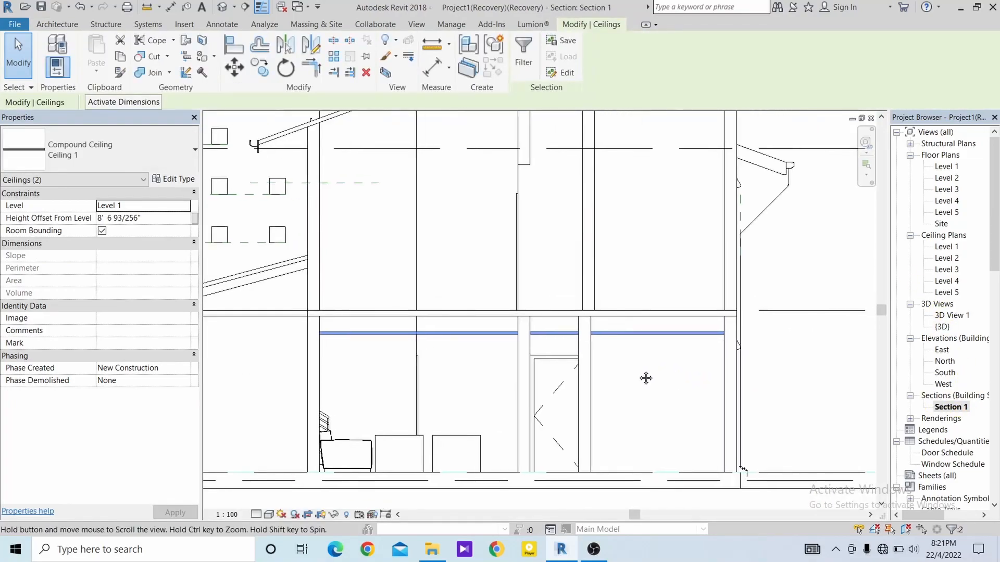
left_click(644, 331)
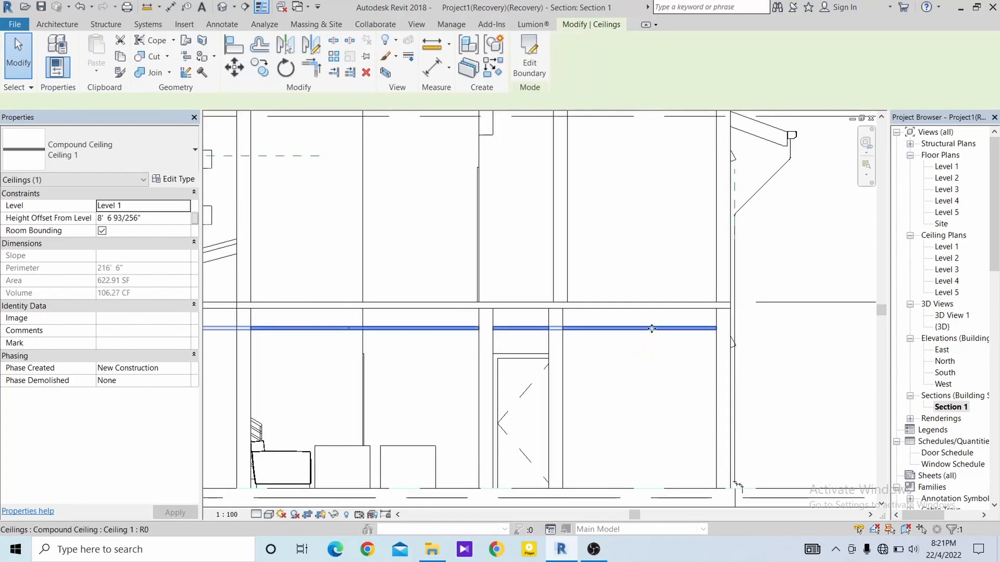
left_click(234, 68)
scroll(563, 338, "up", 3)
left_click(567, 307)
left_click(566, 283)
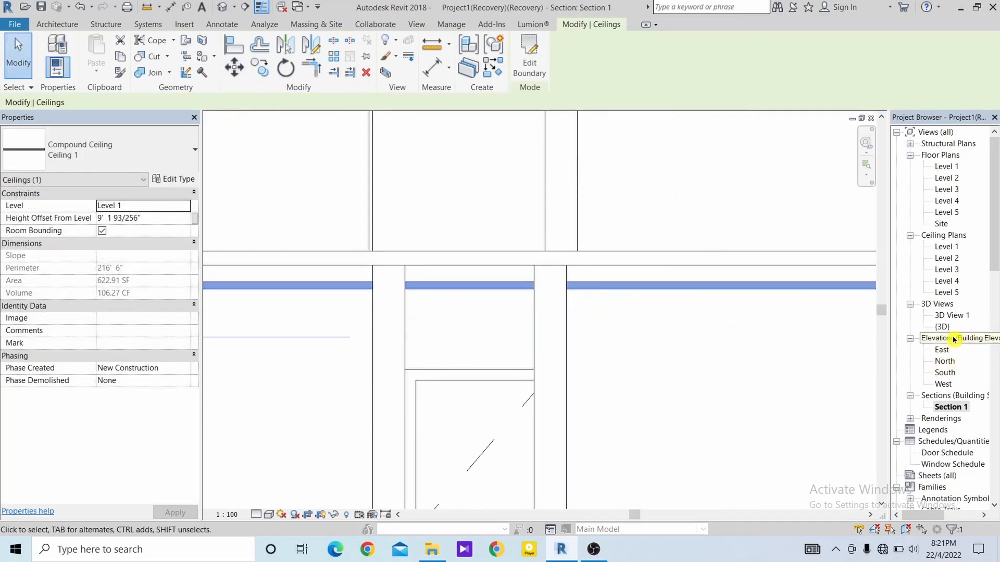
On the Level 1 floor plan, draw a vertical building section through the upper-left bedroom and living area, and flip it to face the stairs.
double_click(946, 167)
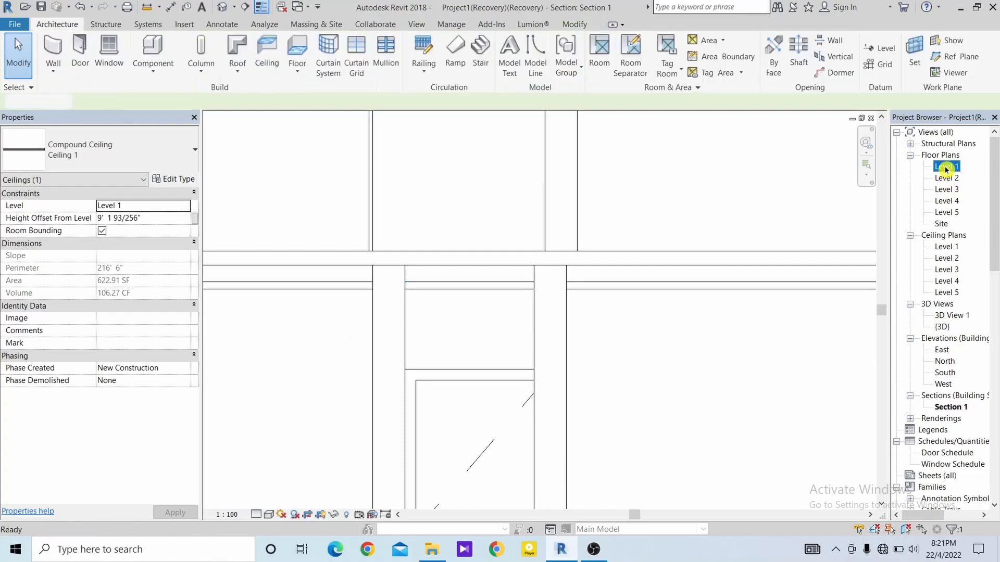
scroll(444, 352, "down", 5)
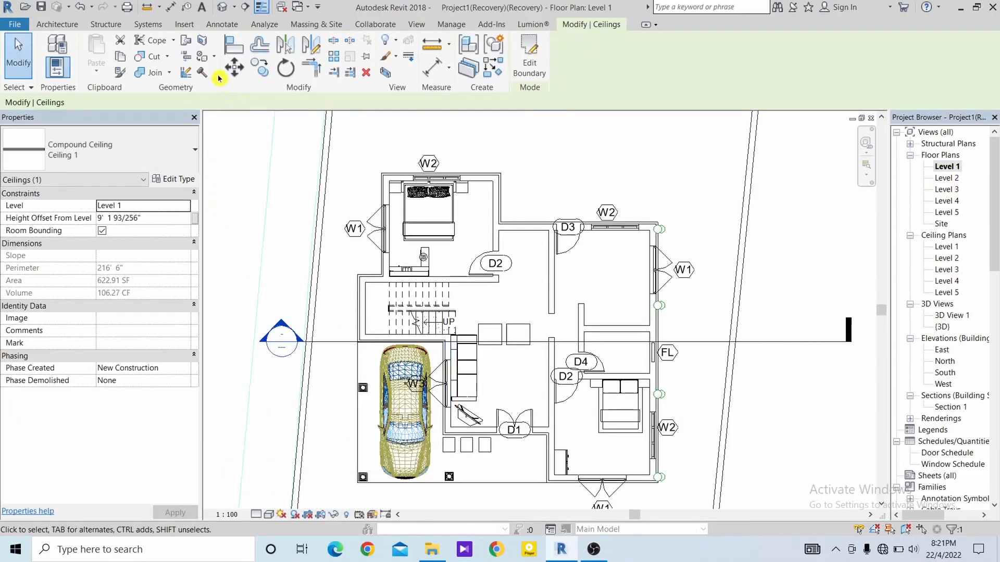
left_click(76, 26)
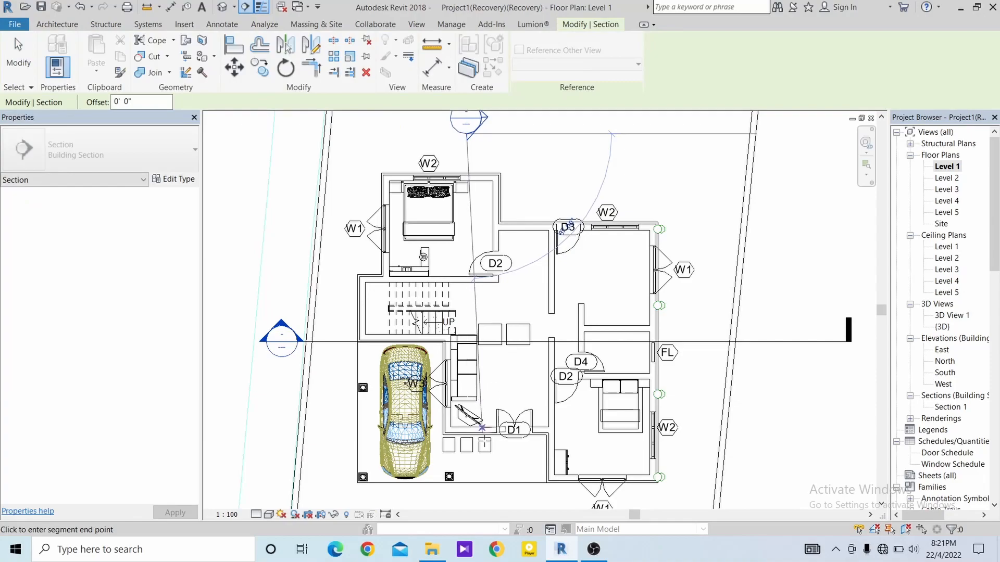
middle_click_drag(481, 428, 453, 380)
scroll(454, 380, "down", 2)
left_click(446, 449)
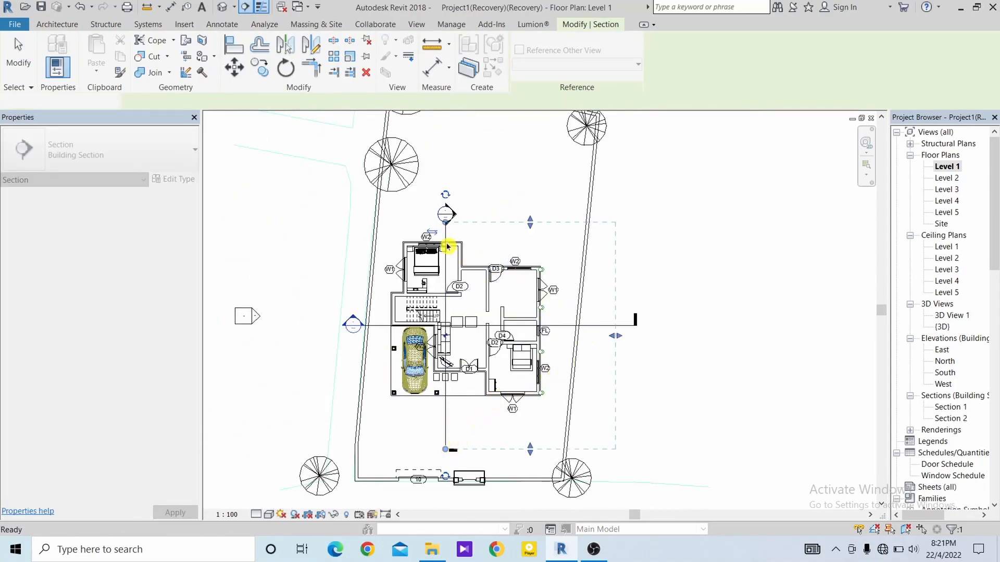
left_click(434, 232)
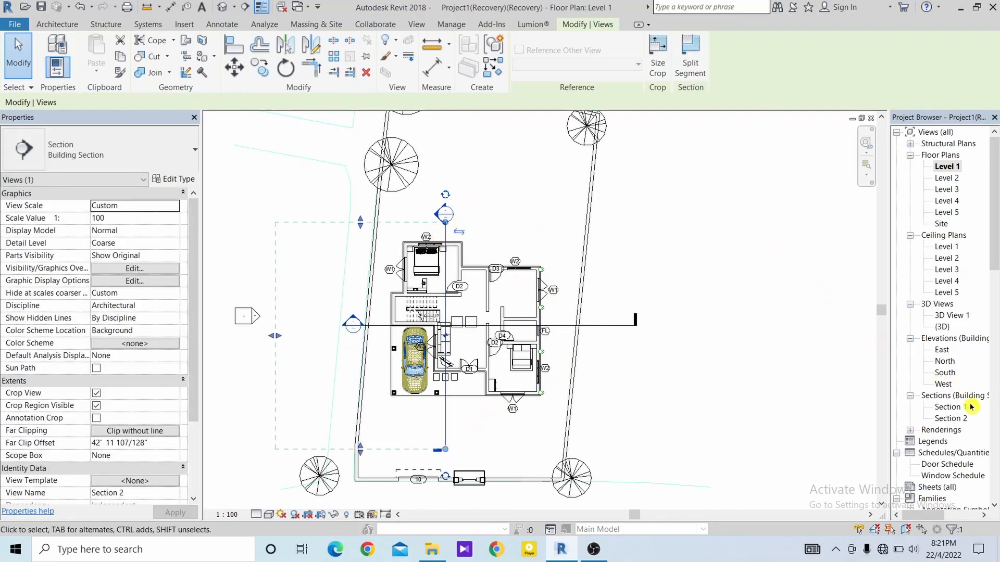
Open Section 2 and examine the ceiling and floor slab around the staircase.
double_click(955, 419)
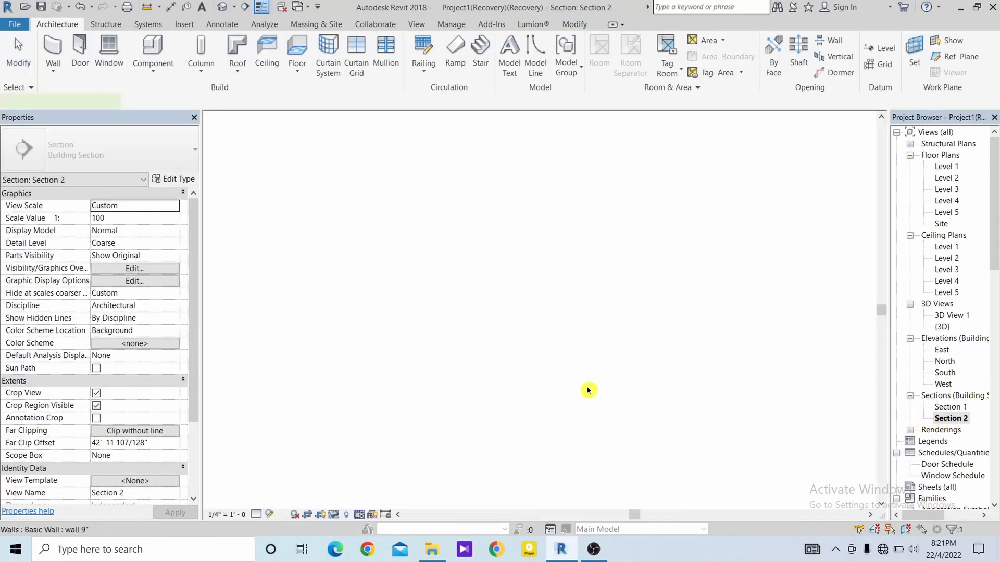
scroll(660, 380, "up", 5)
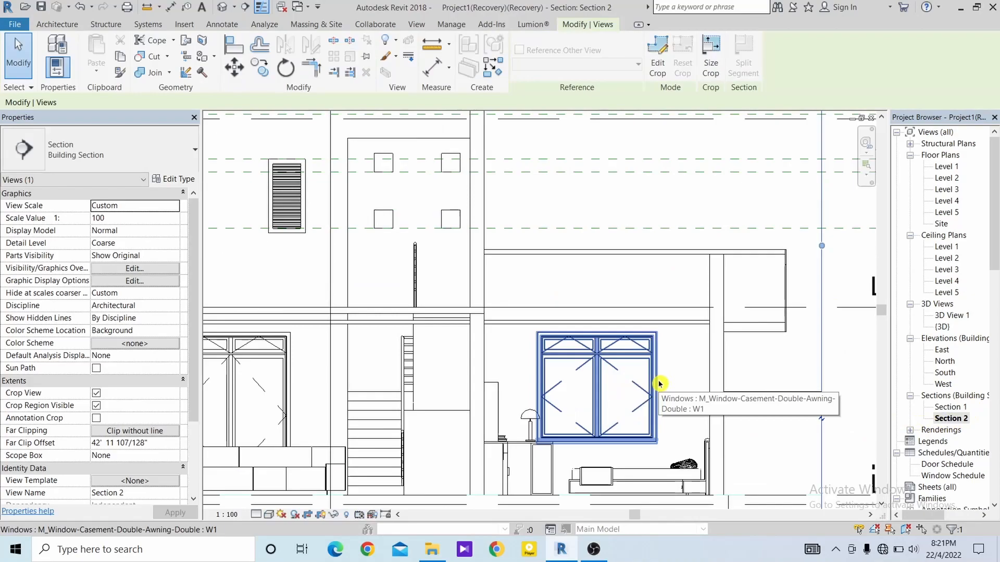
scroll(680, 332, "up", 2)
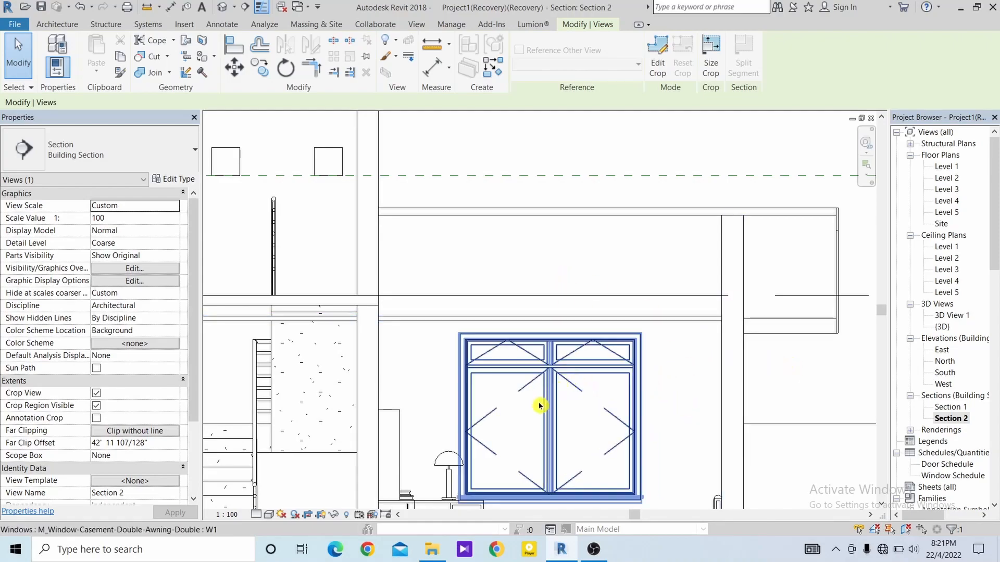
scroll(495, 324, "up", 5)
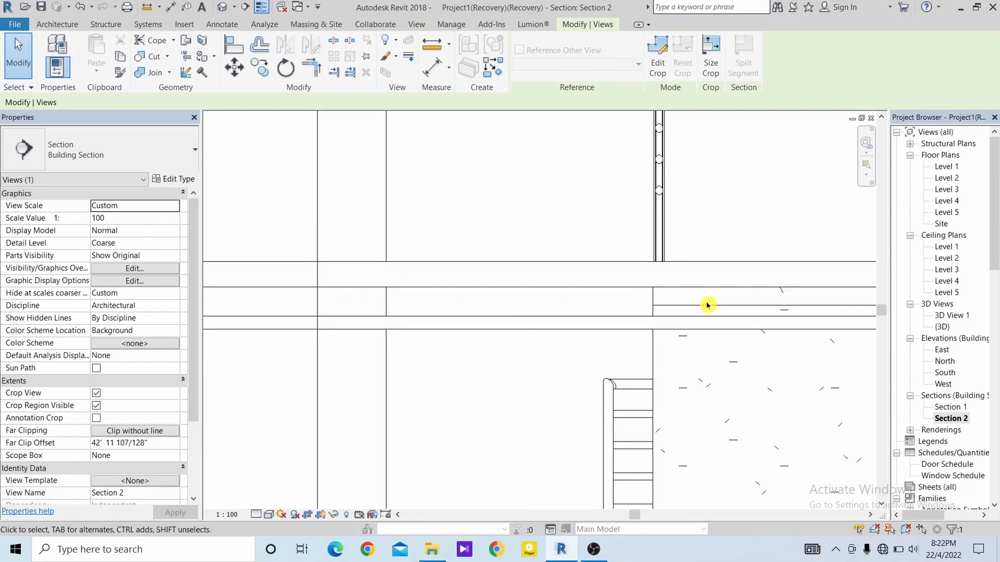
On the Level 1 floor plan, draw a wall 4.5 wall about 6' - 6" long across the stairwell's open side, ending at the bedroom wall.
double_click(941, 168)
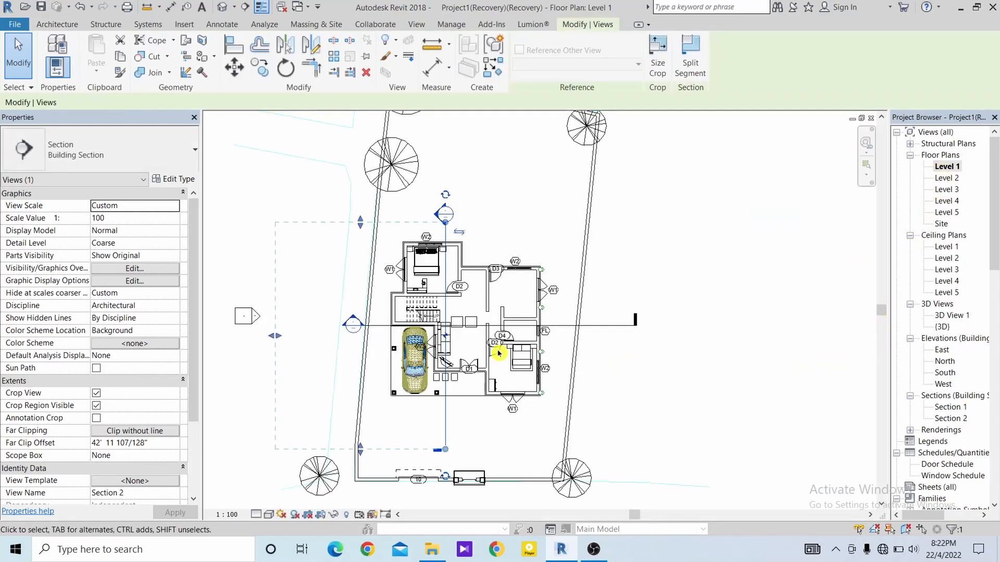
scroll(460, 339, "up", 6)
middle_click_drag(405, 297, 421, 379)
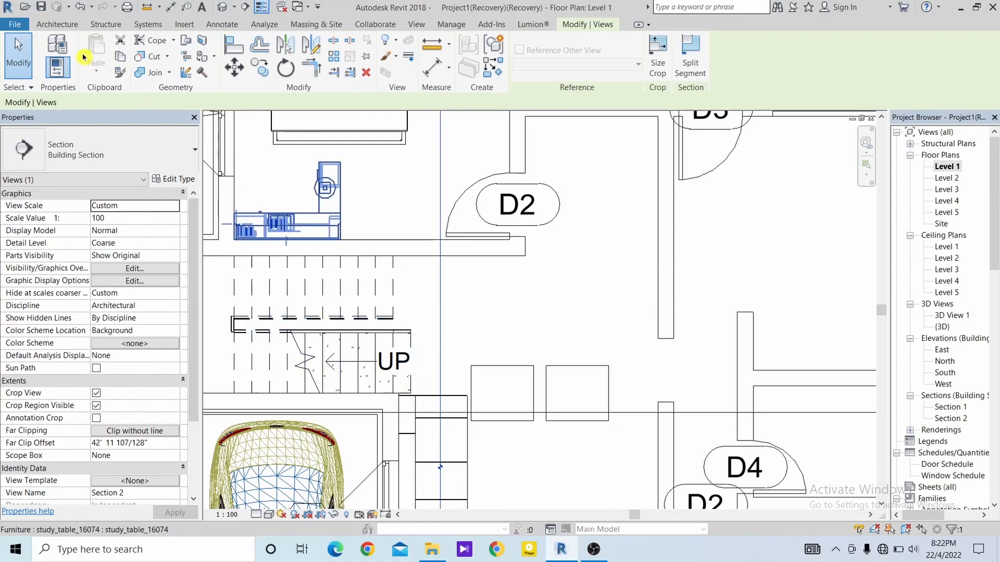
left_click(58, 25)
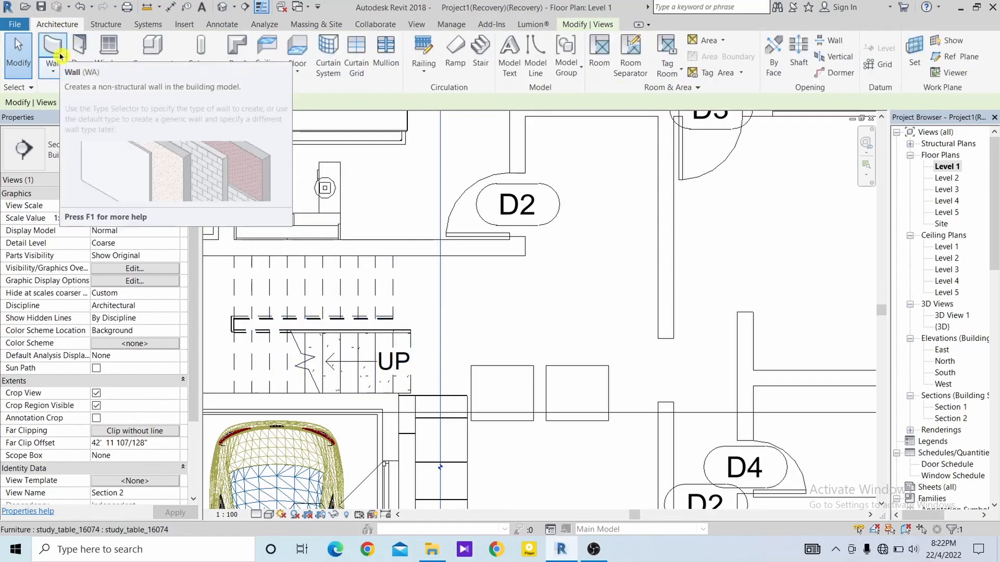
left_click(60, 52)
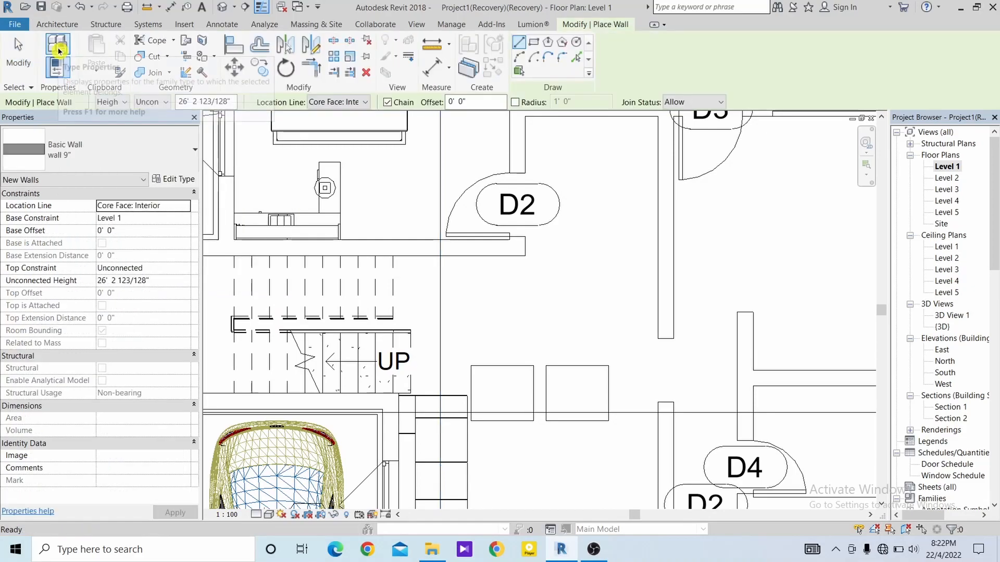
left_click(153, 152)
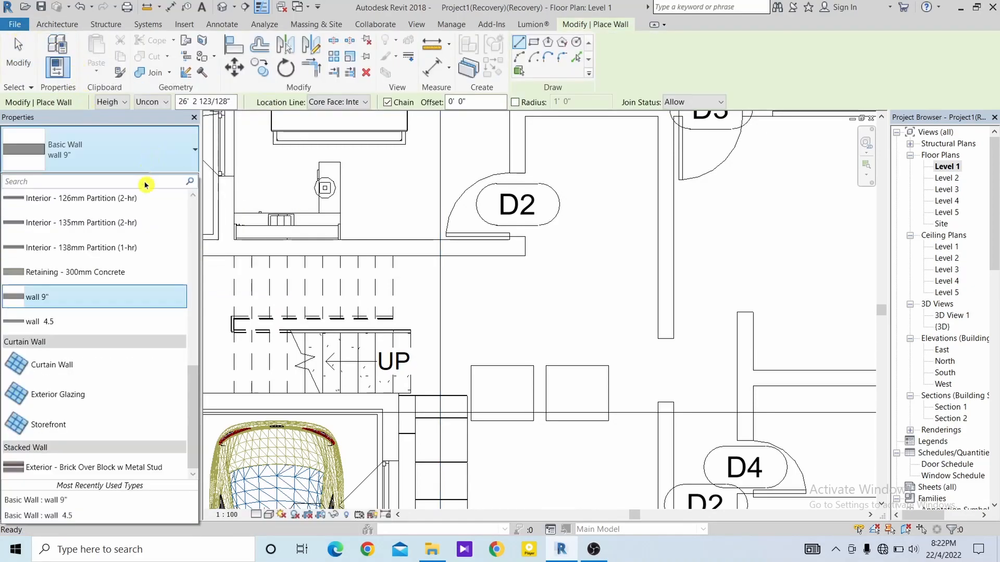
left_click(111, 320)
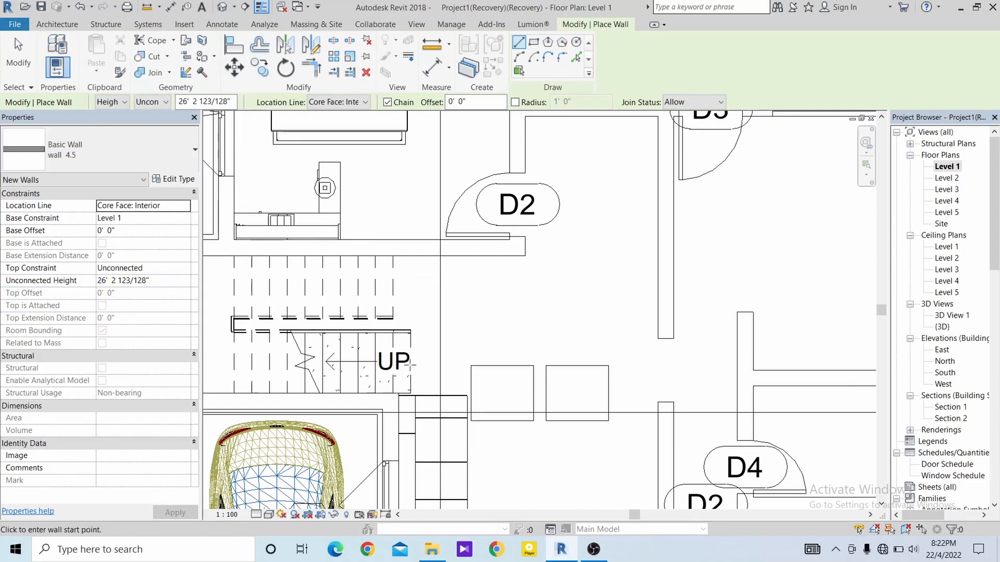
scroll(411, 393, "up", 3)
left_click(411, 393)
middle_click_drag(400, 156, 408, 363)
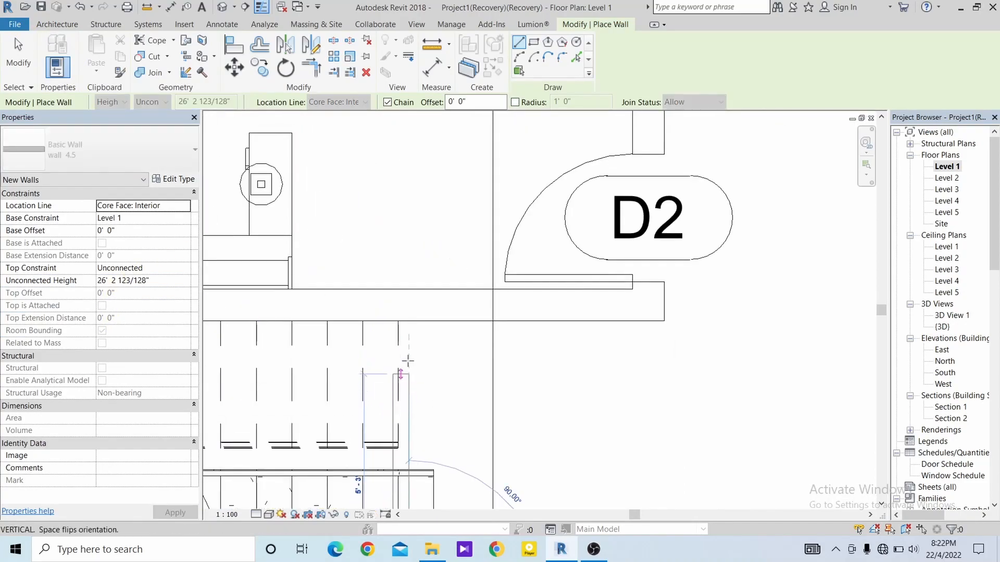
left_click(409, 320)
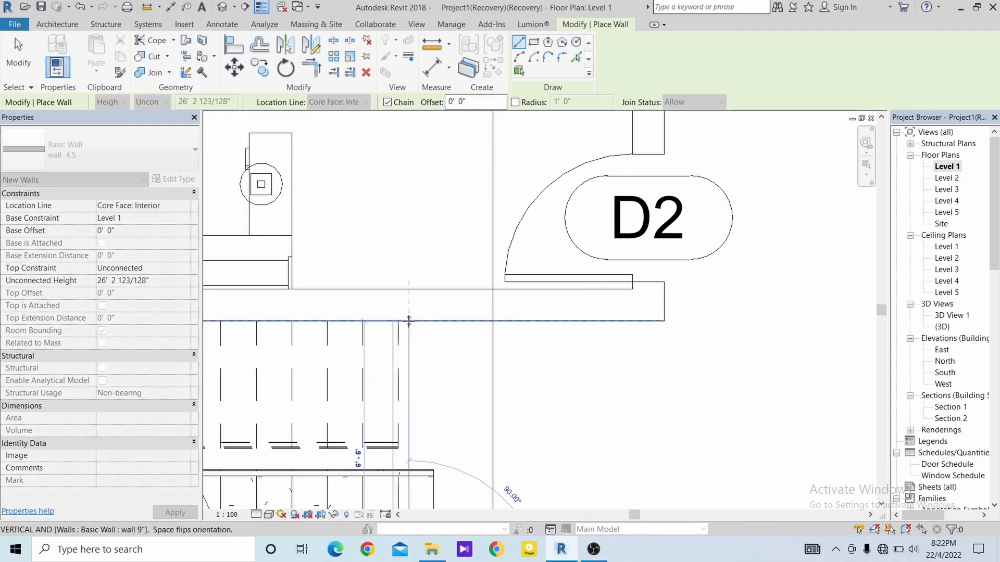
key("Escape")
key("Escape")
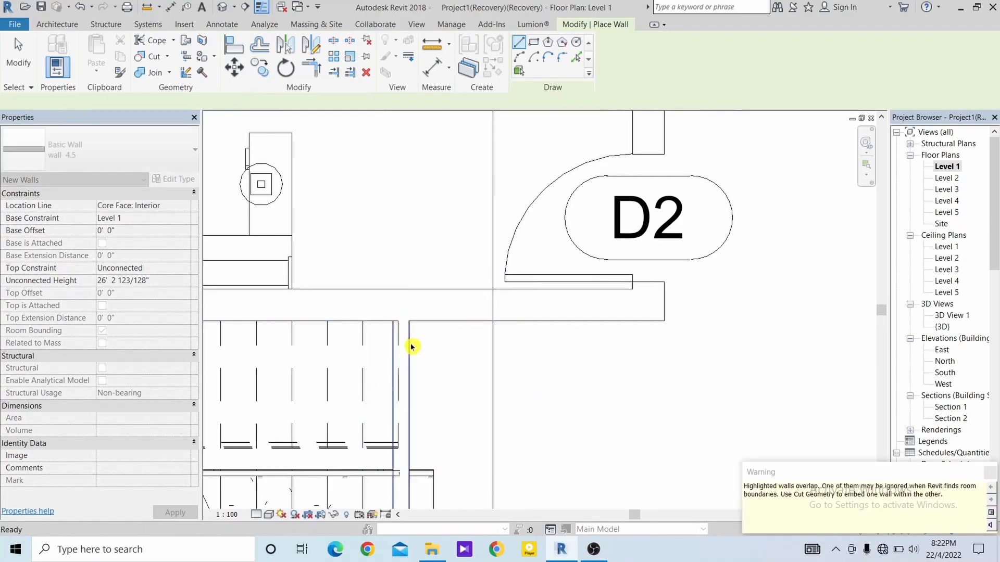
Constrain the new stairwell wall's top up to Level 2 and set its base offset to 9' 0".
left_click(409, 346)
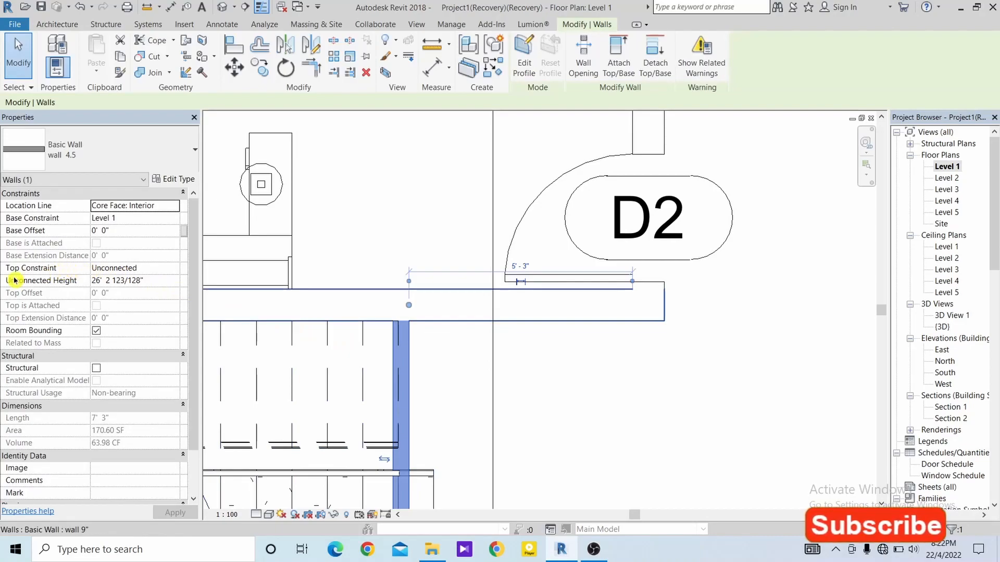
left_click(173, 271)
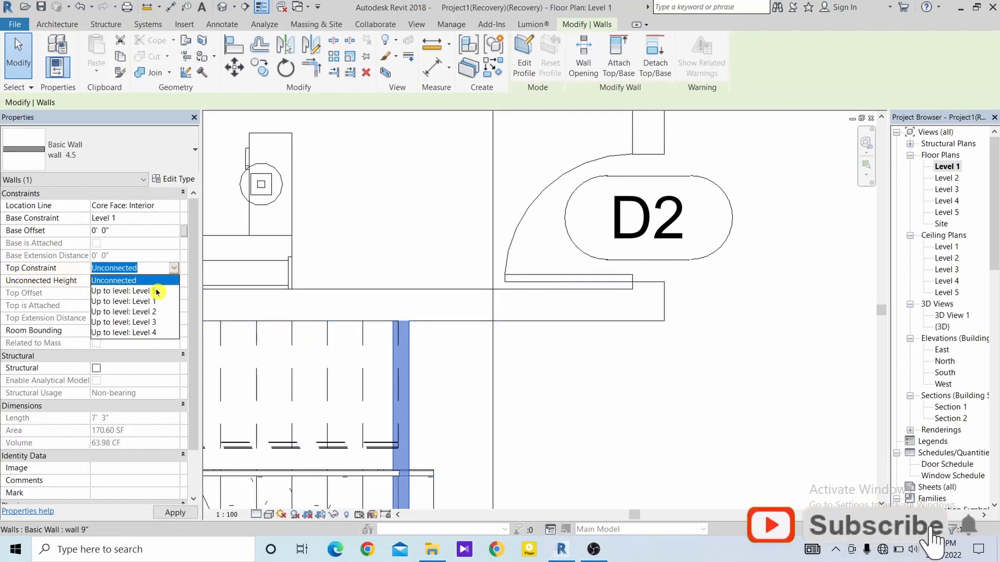
left_click(149, 311)
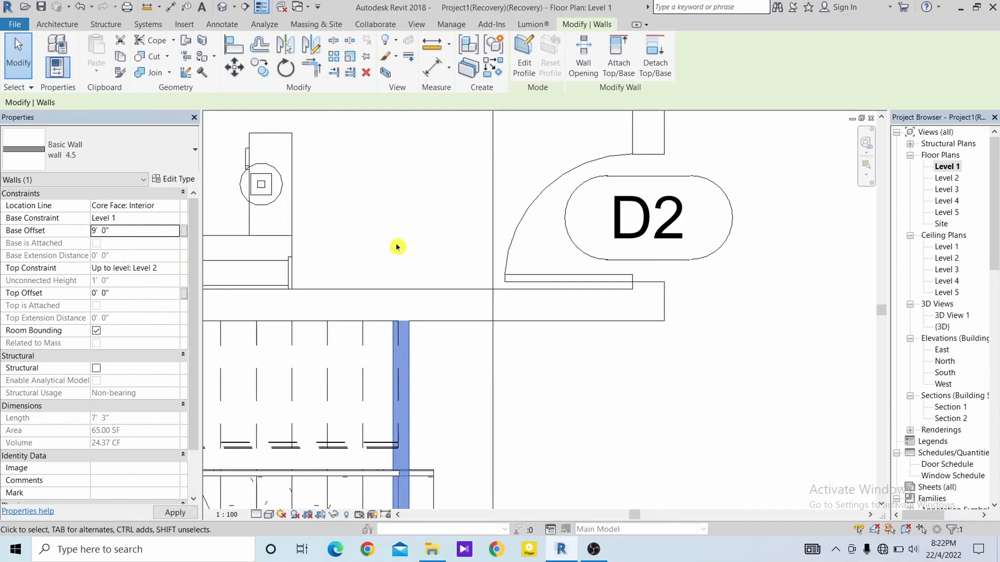
key("Escape")
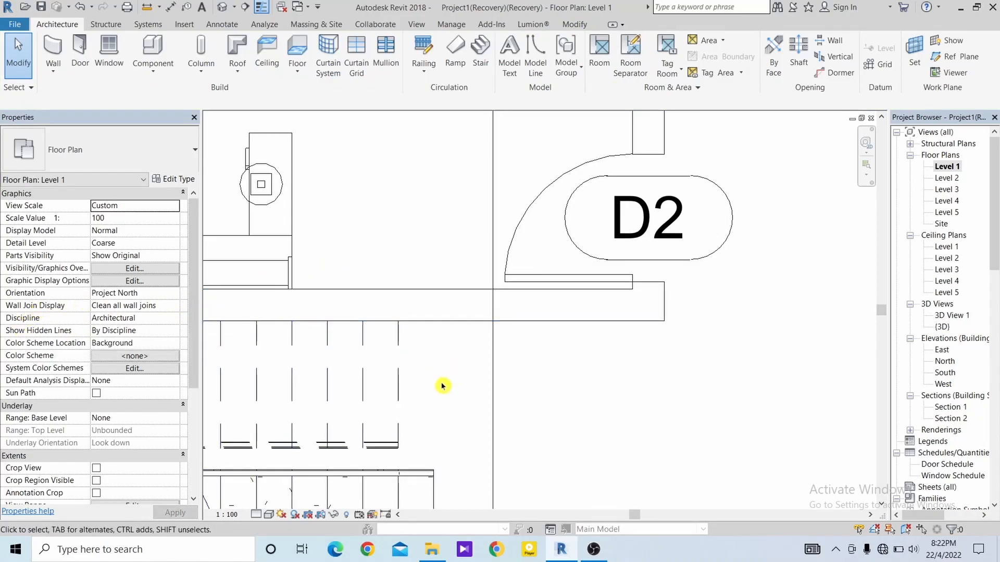
In Section 2, fit the stairwell wall between the slab underside and the ceiling underside, with base offset 9' 1 93/256" and top offset -0' 4".
middle_click_drag(398, 418, 377, 288)
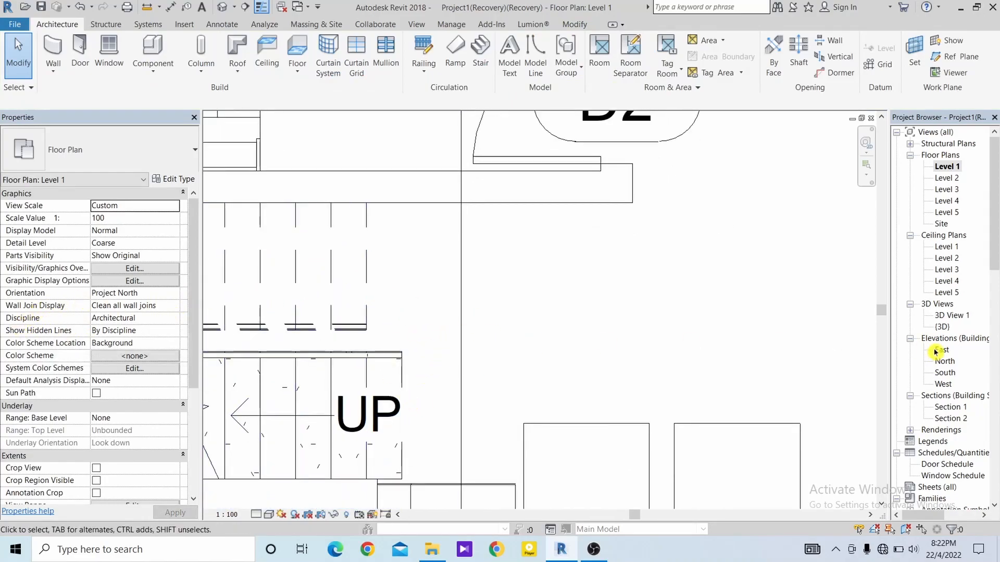
double_click(956, 421)
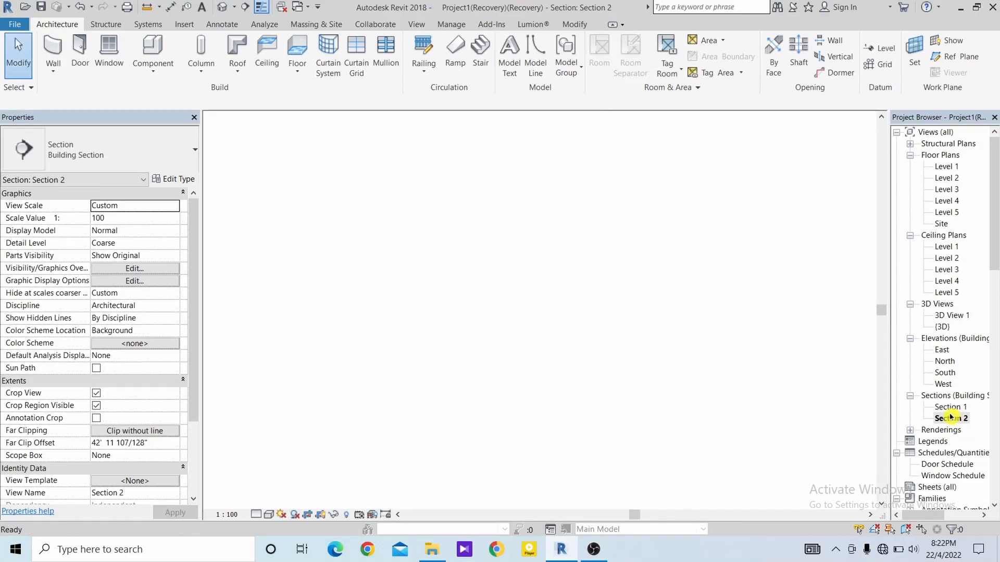
middle_click_drag(590, 329, 467, 335)
left_click(467, 335)
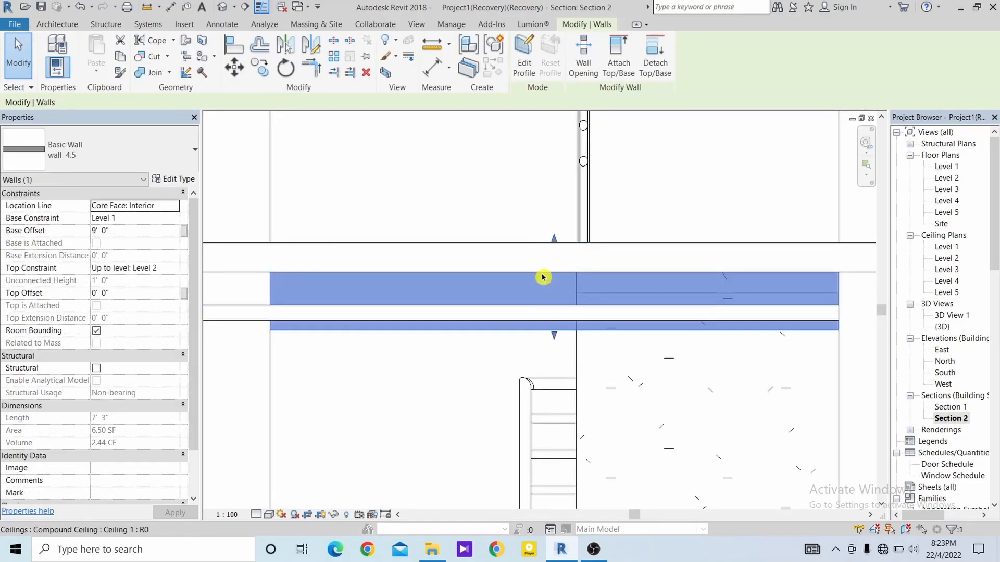
left_click_drag(555, 243, 550, 322)
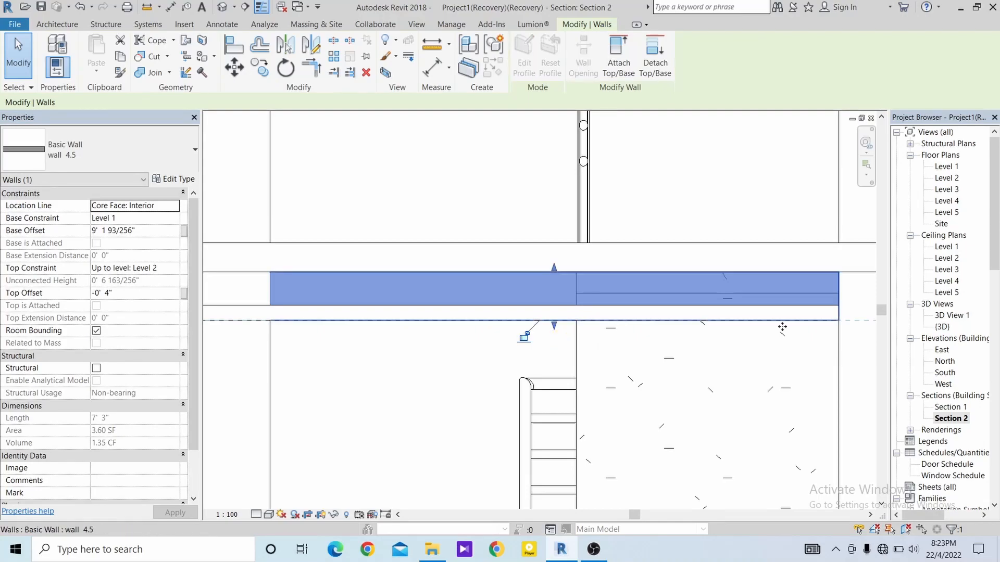
In the default 3D view, examine the stairwell edge where the new wall, the Level 2 floor and the Level 1 ceiling meet.
double_click(944, 326)
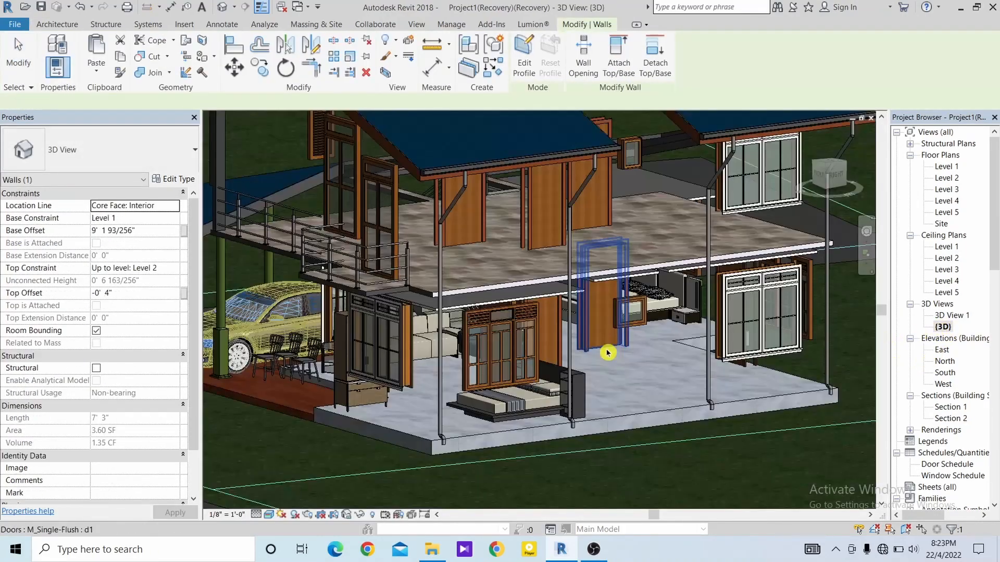
scroll(624, 317, "up", 4)
middle_click_drag(582, 327, 572, 332)
scroll(560, 333, "down", 3)
middle_click_drag(336, 344, 603, 352, "shift")
scroll(458, 289, "up", 8)
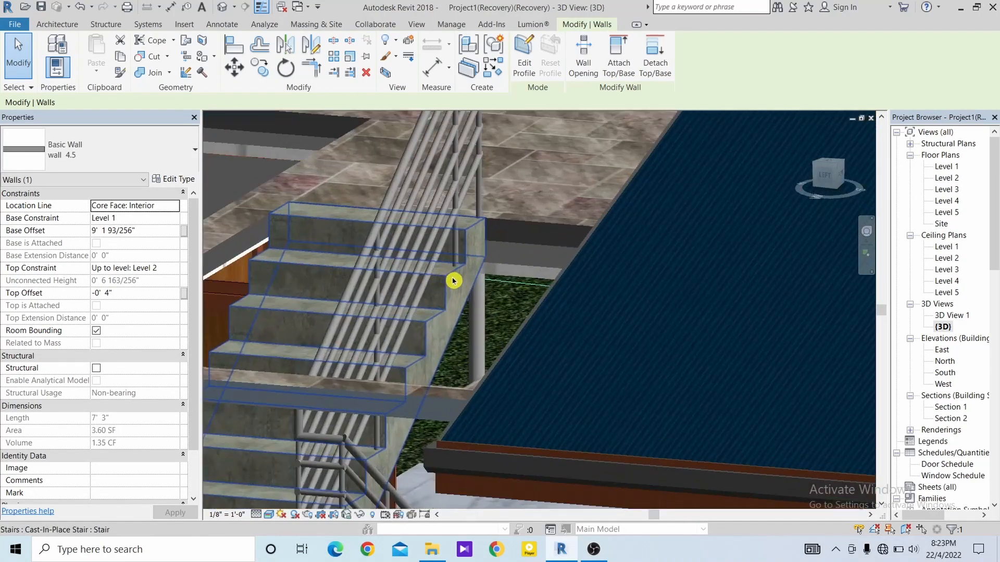
middle_click_drag(453, 281, 660, 244, "shift")
left_click(625, 305)
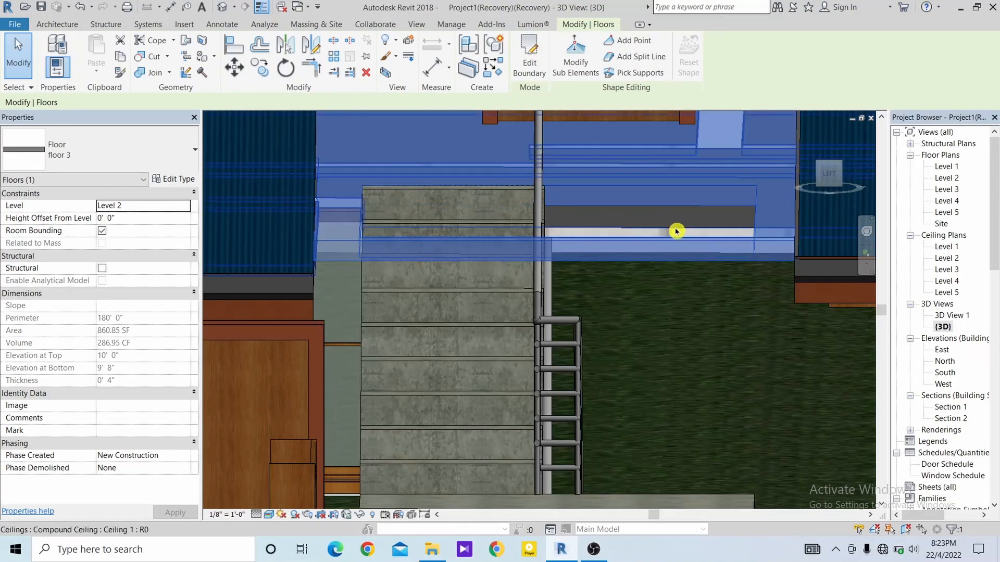
left_click(676, 232)
middle_click_drag(712, 330, 493, 297, "shift")
scroll(645, 305, "down", 1)
scroll(601, 288, "down", 1)
scroll(602, 288, "down", 3)
scroll(528, 269, "down", 3)
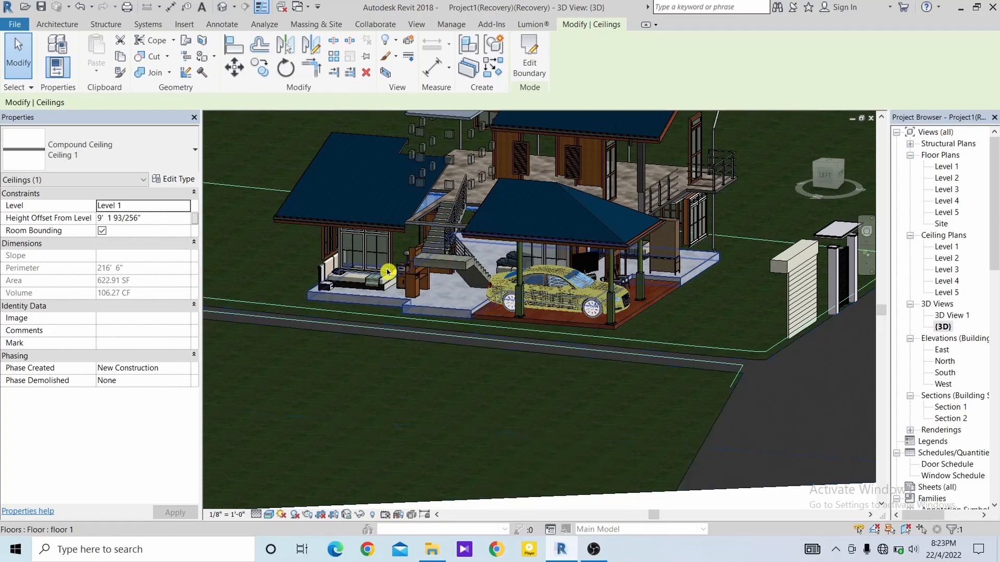
Reveal the hidden elements in the 3D view and unhide the whole wall category.
left_click(373, 517)
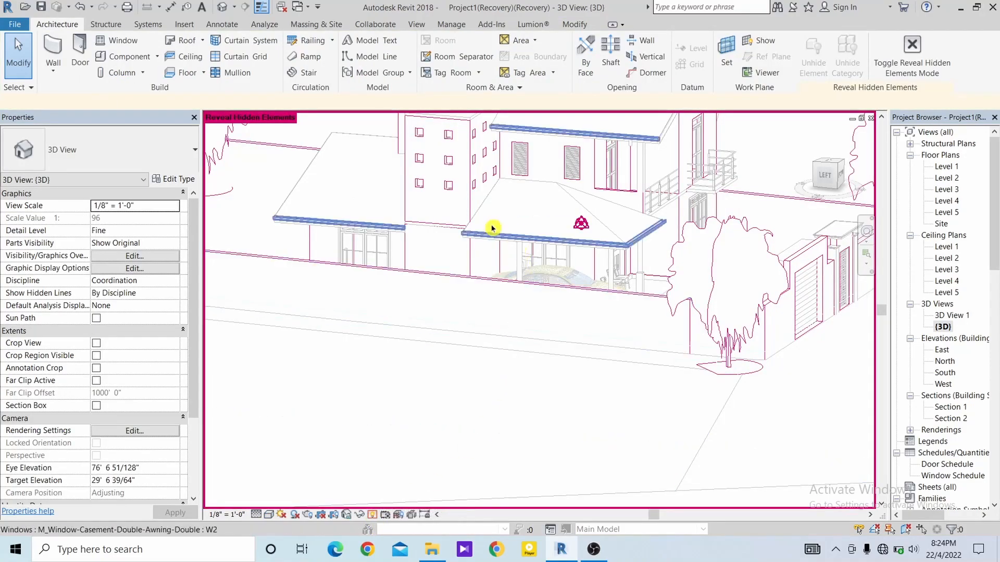
right_click(471, 184)
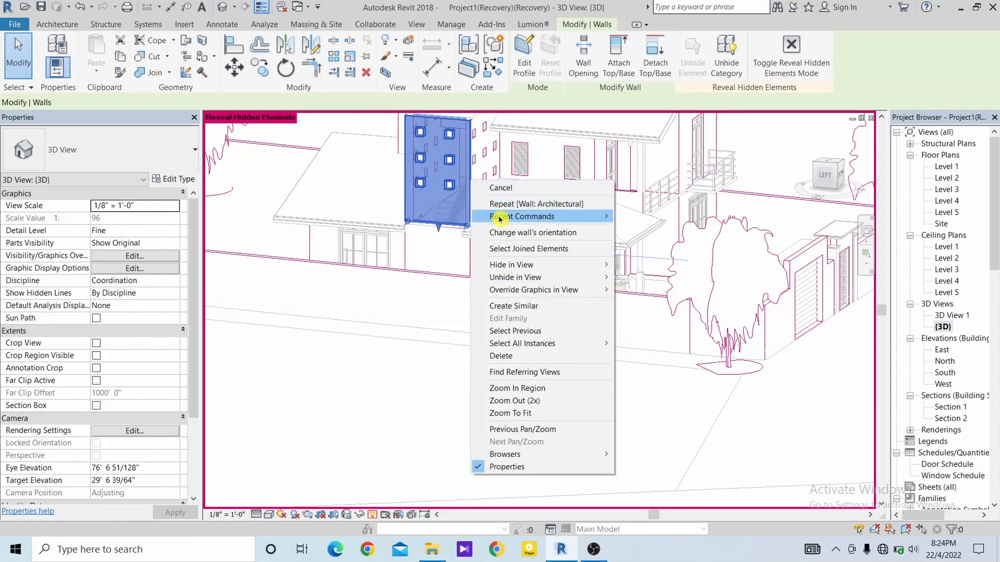
mouse_move(509, 277)
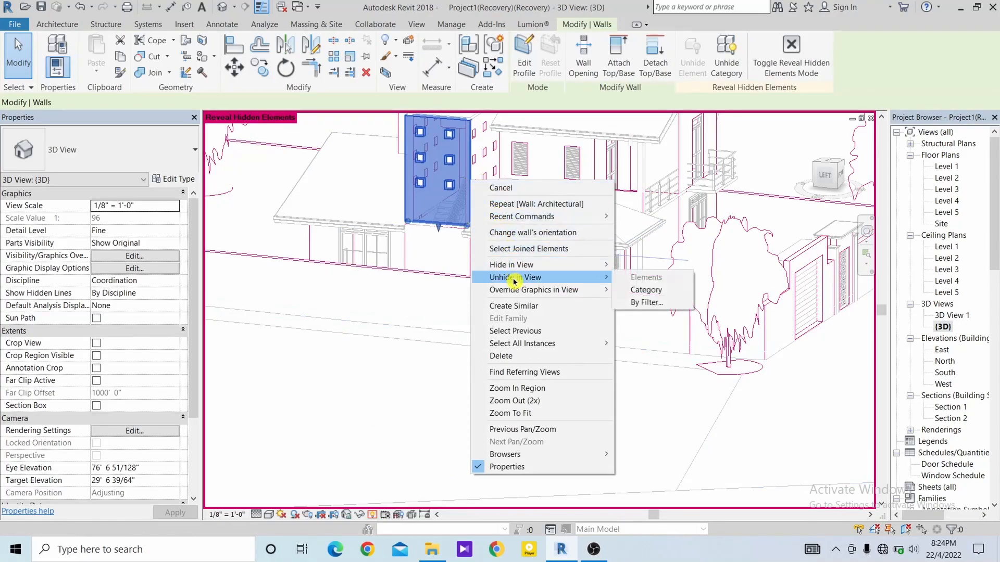
left_click(640, 290)
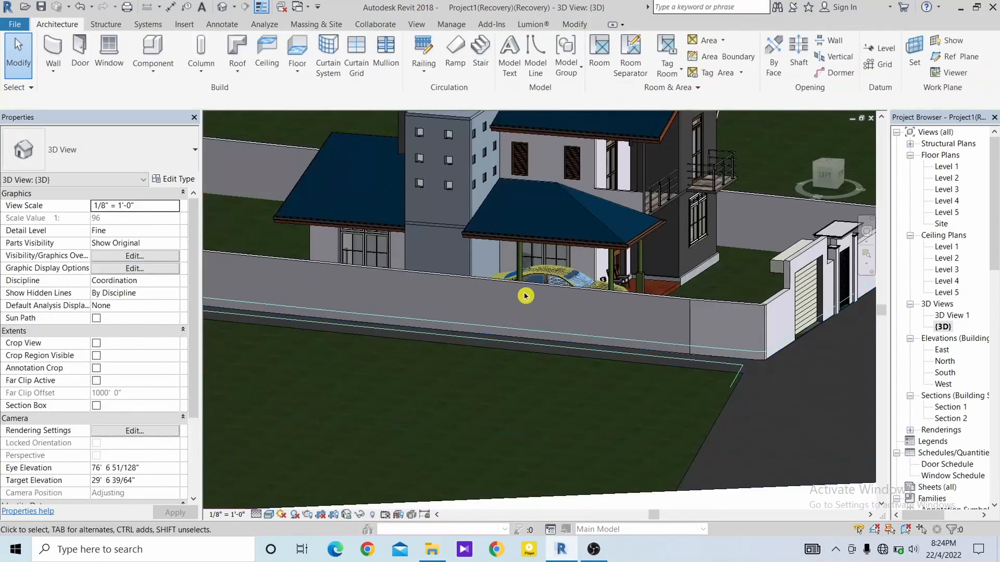
On the Level 2 floor plan, place a perspective camera at the stair landing, aimed across the stairs toward the upstairs rooms.
middle_click_drag(525, 285, 515, 387)
scroll(515, 387, "down", 1)
scroll(514, 351, "up", 6)
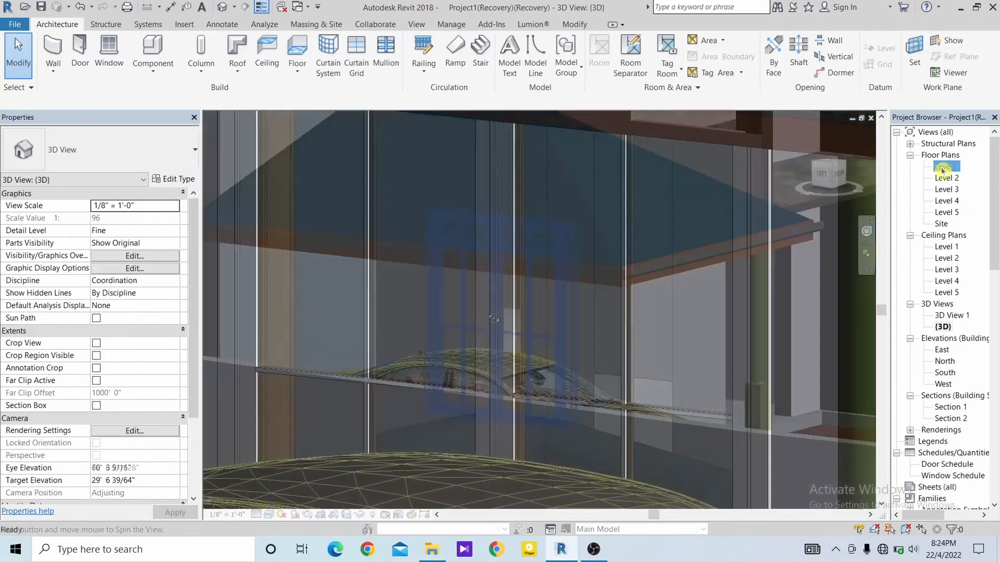
double_click(942, 167)
scroll(461, 269, "down", 3)
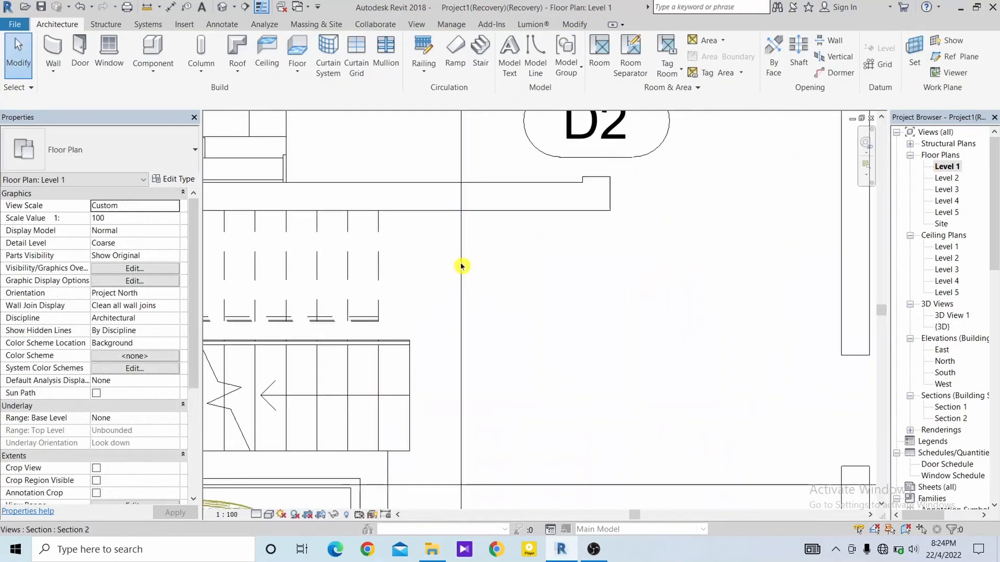
scroll(461, 269, "down", 1)
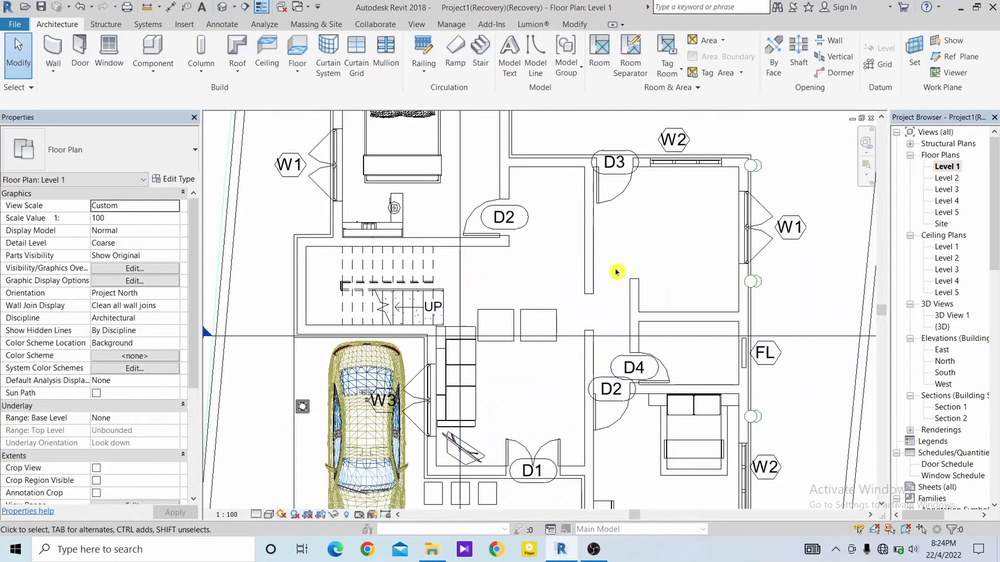
double_click(946, 179)
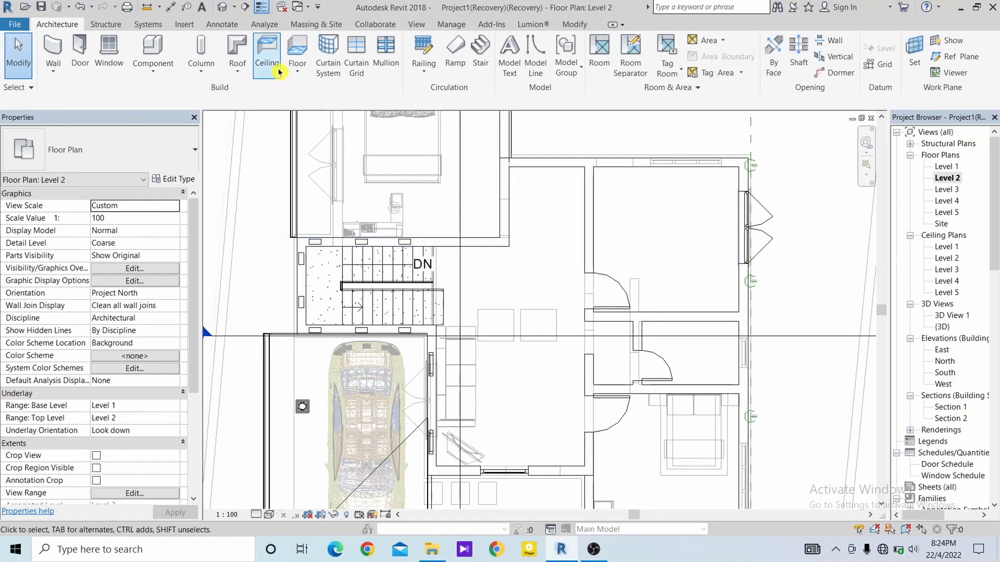
left_click(236, 13)
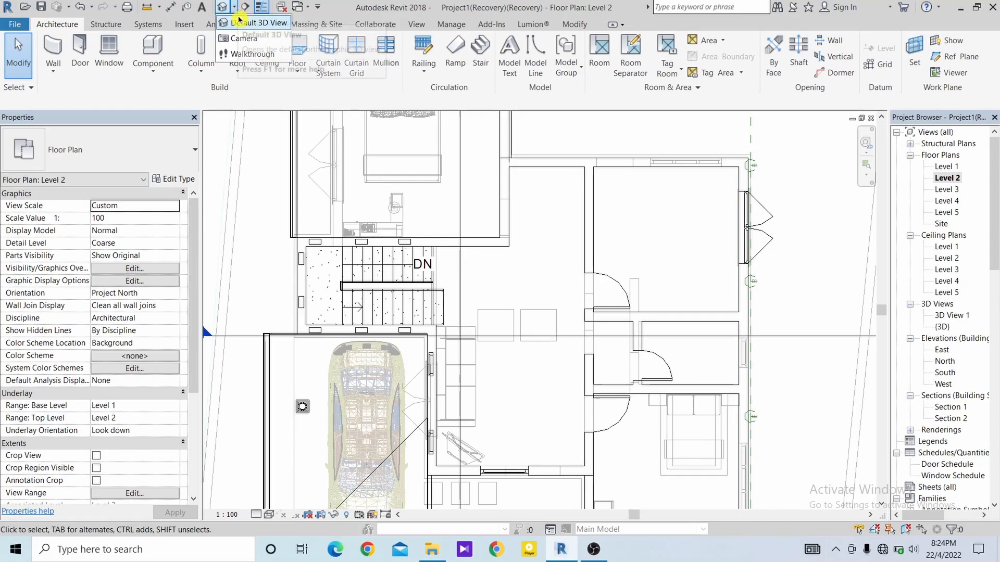
left_click(243, 38)
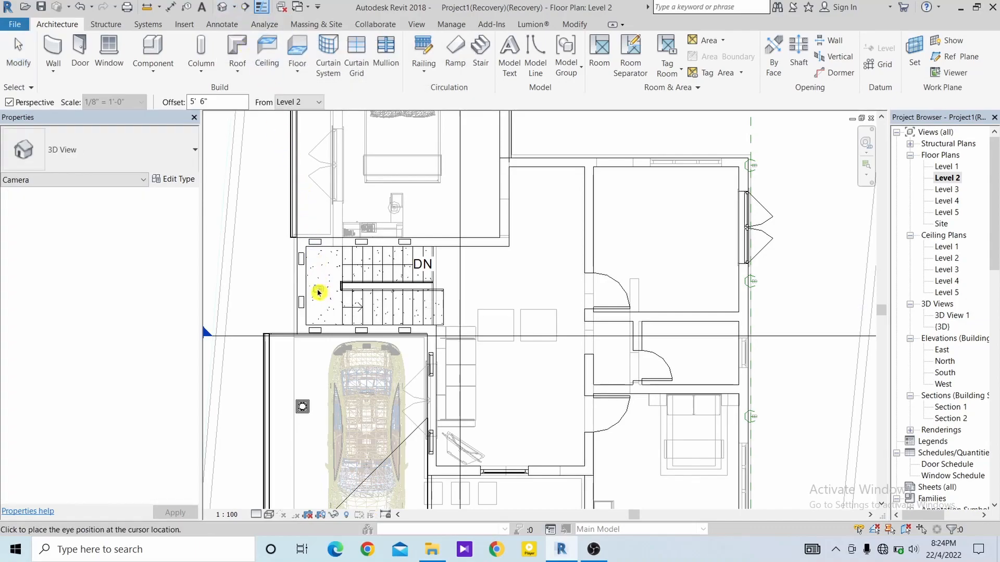
left_click(536, 279)
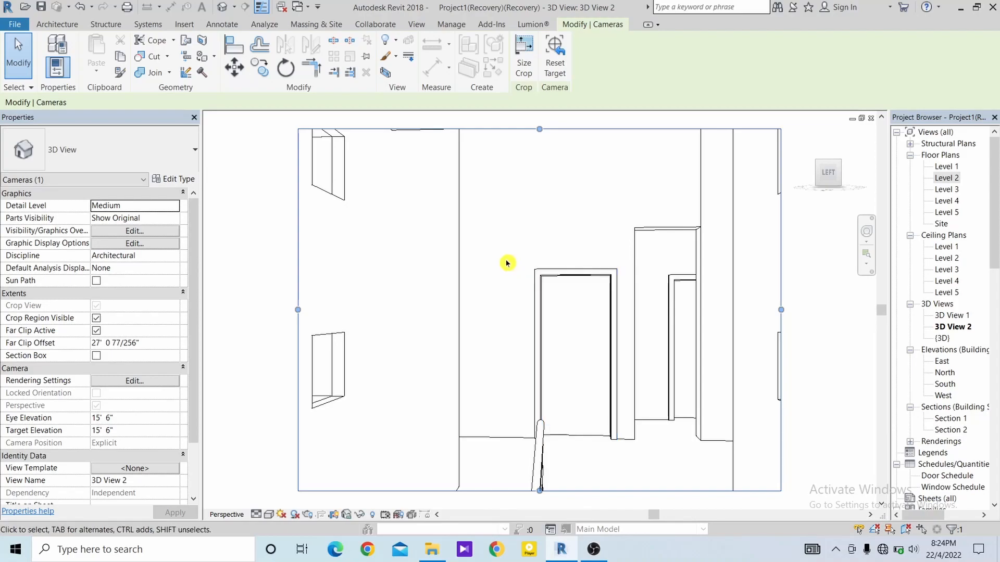
Extend the camera view's crop region on all four sides to take in the staircase and both side walls.
scroll(508, 264, "down", 4)
left_click_drag(518, 210, 517, 155)
left_click_drag(428, 251, 356, 251)
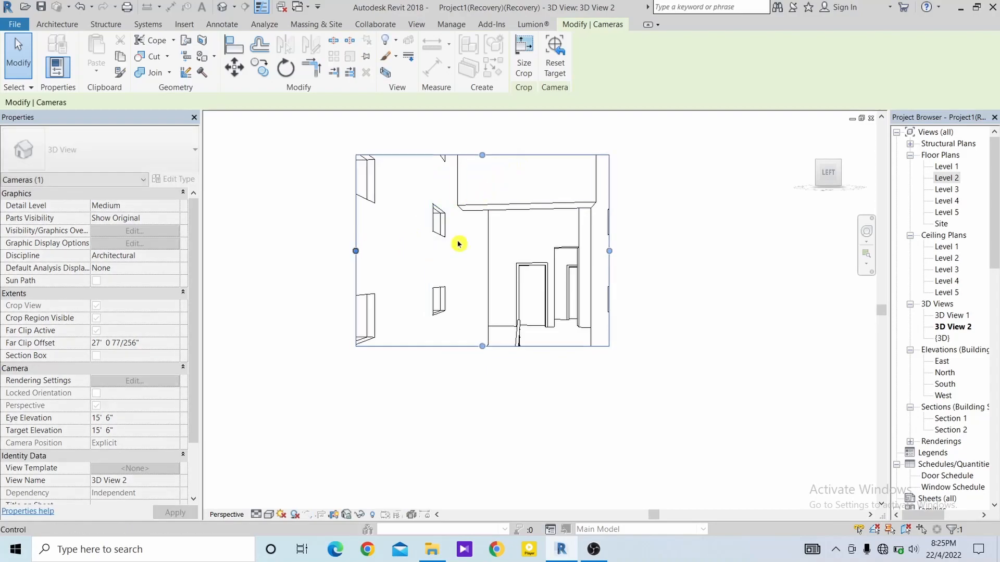
left_click_drag(613, 252, 739, 251)
left_click_drag(552, 348, 548, 442)
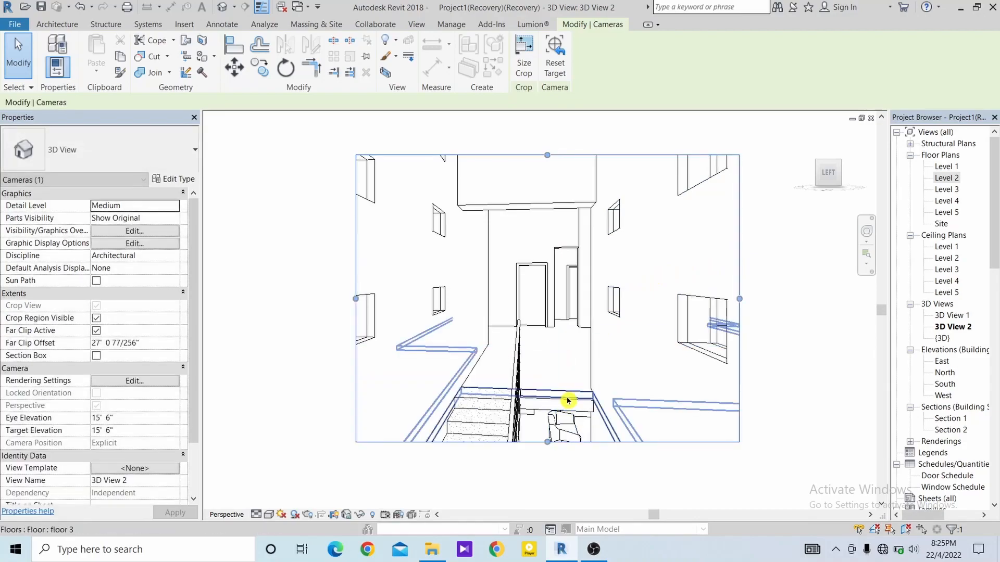
Check the stairwell wall and floor edge in the camera view, and set the view to Fine detail and Realistic visual style.
scroll(565, 427, "up", 5)
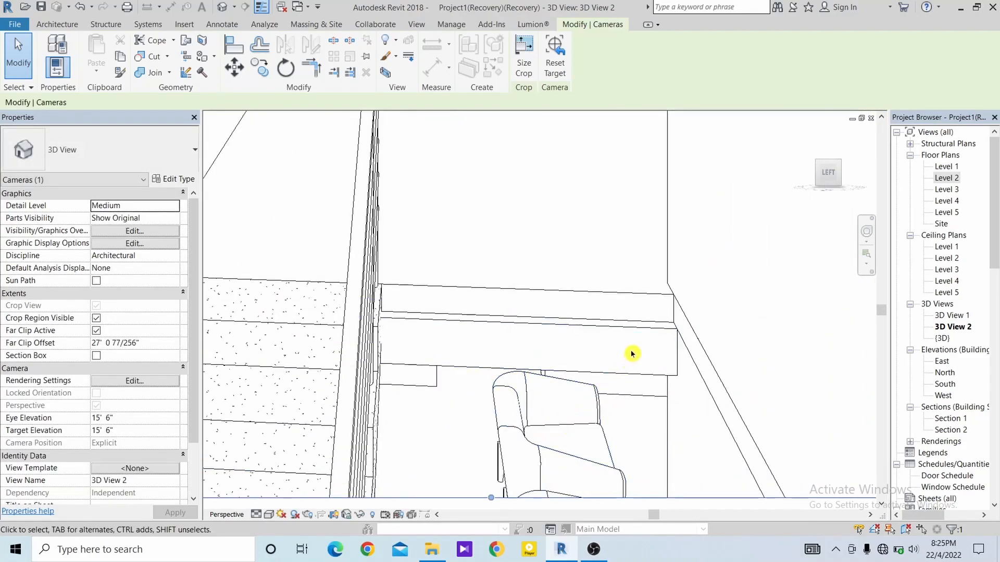
left_click(633, 330)
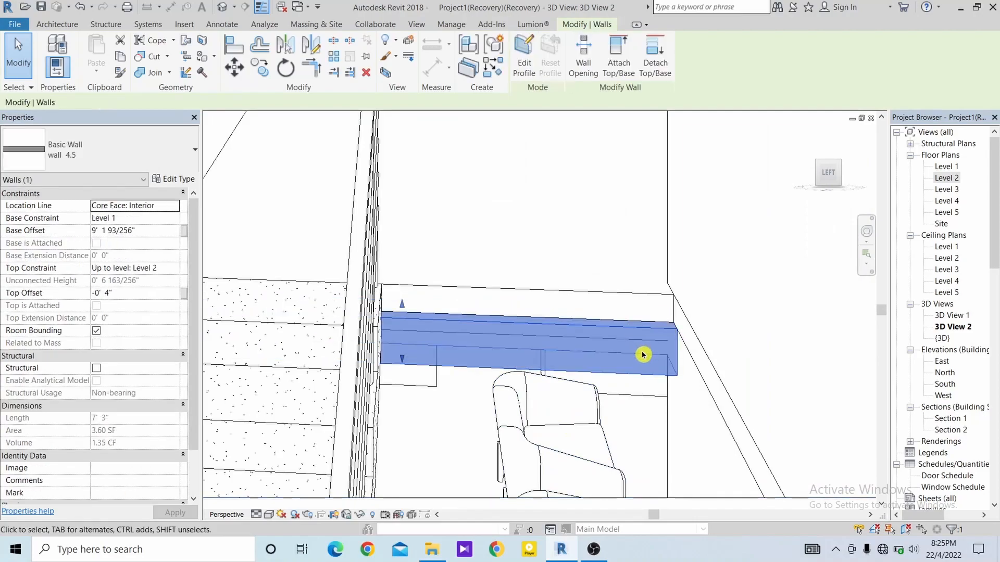
key("Escape")
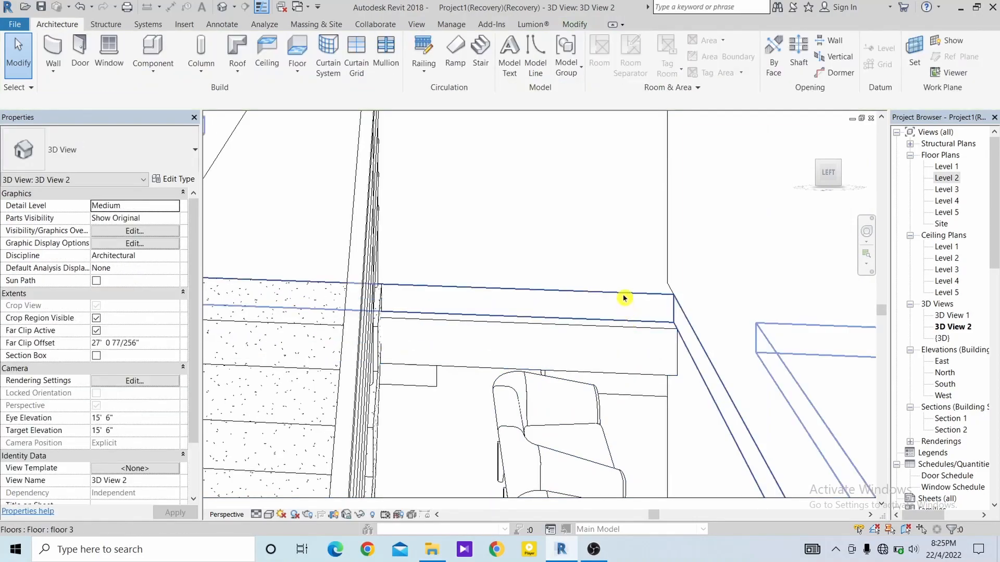
left_click(624, 298)
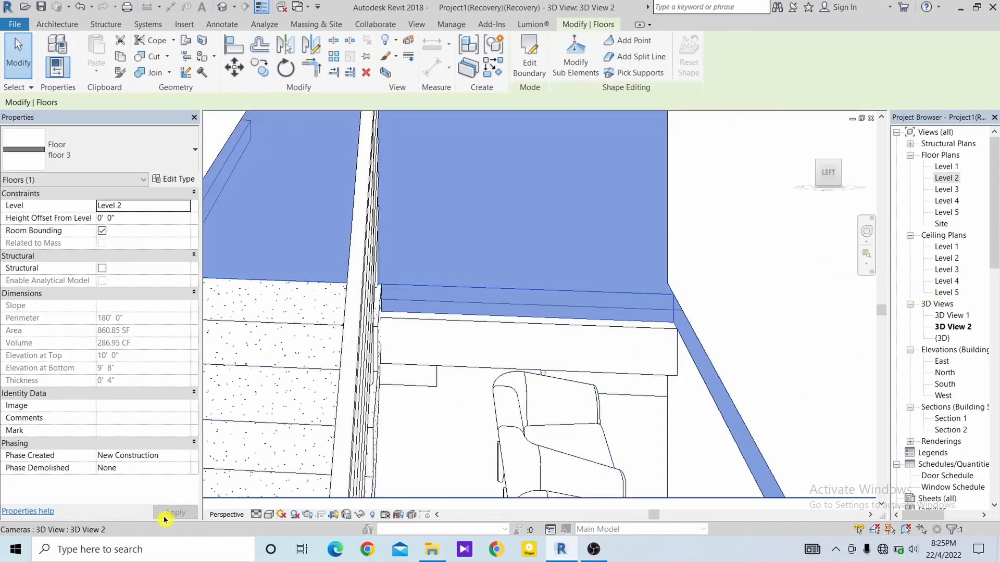
left_click(256, 515)
left_click(264, 503)
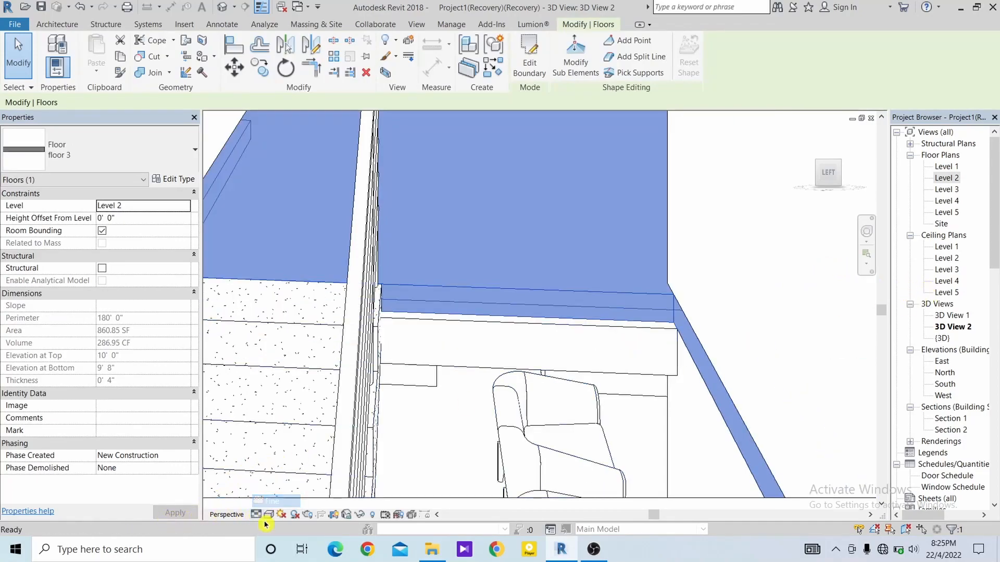
left_click(268, 516)
left_click(283, 488)
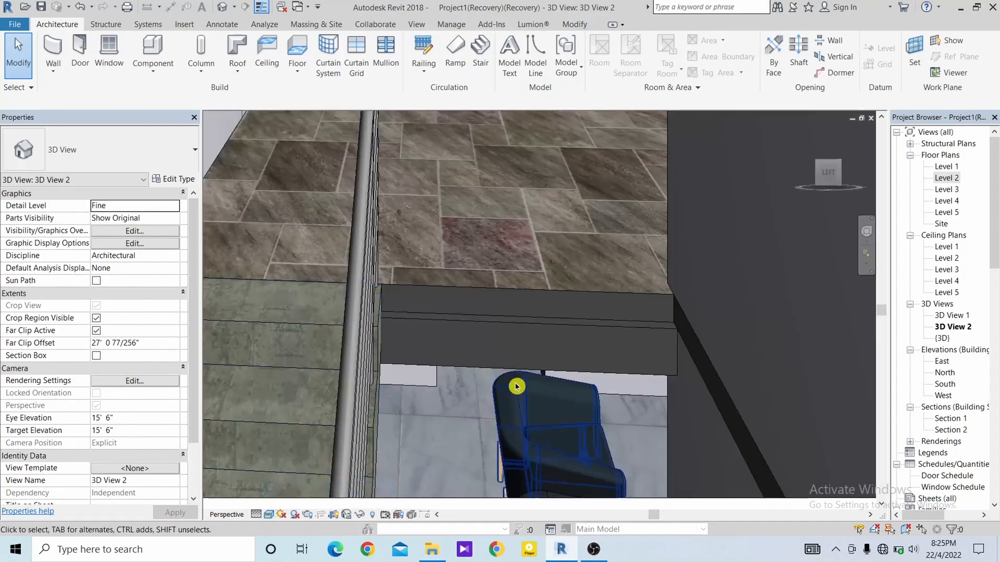
Orbit to a lower viewpoint above the stairs and examine the Level 2 floor edge against the stairwell wall below it.
middle_click_drag(538, 373, 414, 248, "shift")
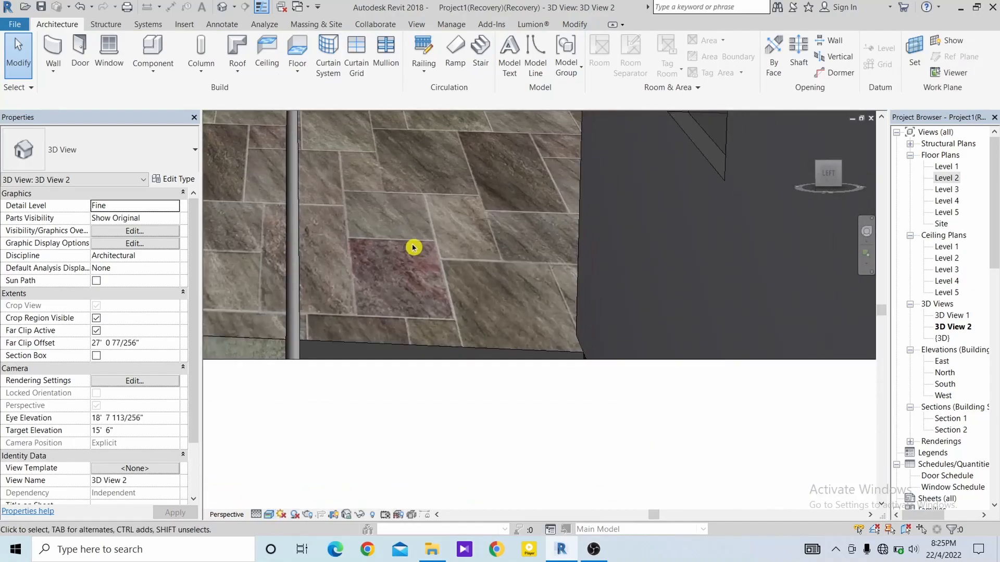
middle_click_drag(417, 350, 418, 327, "shift")
middle_click_drag(420, 326, 508, 378)
middle_click_drag(494, 335, 460, 375, "shift")
scroll(475, 357, "down", 3)
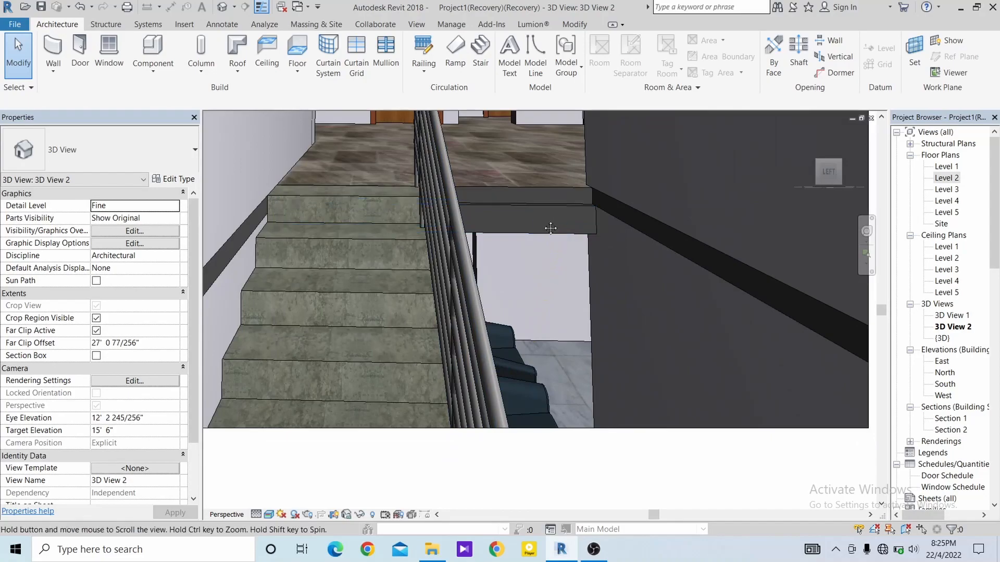
middle_click_drag(552, 226, 548, 293)
scroll(548, 293, "up", 3)
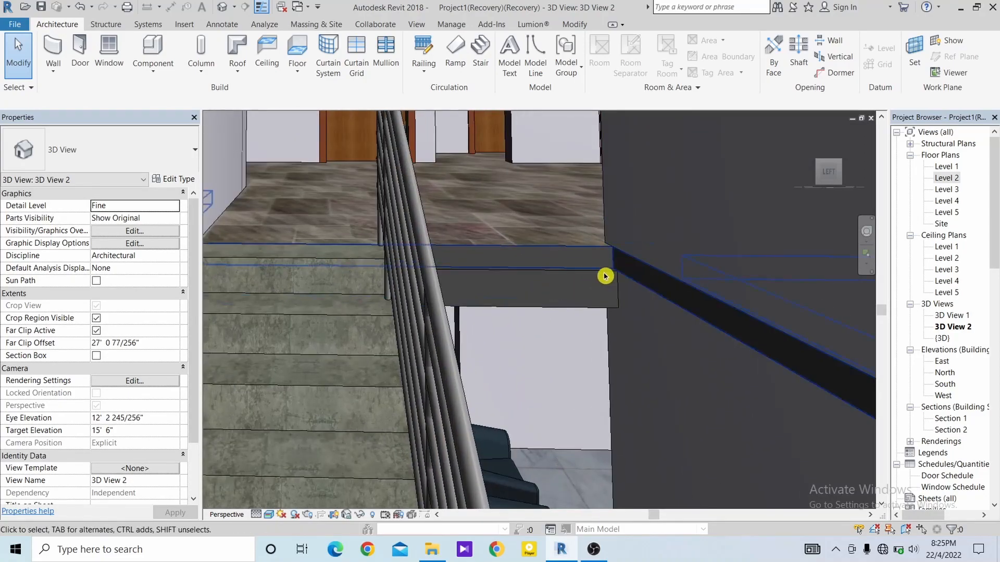
left_click(562, 254)
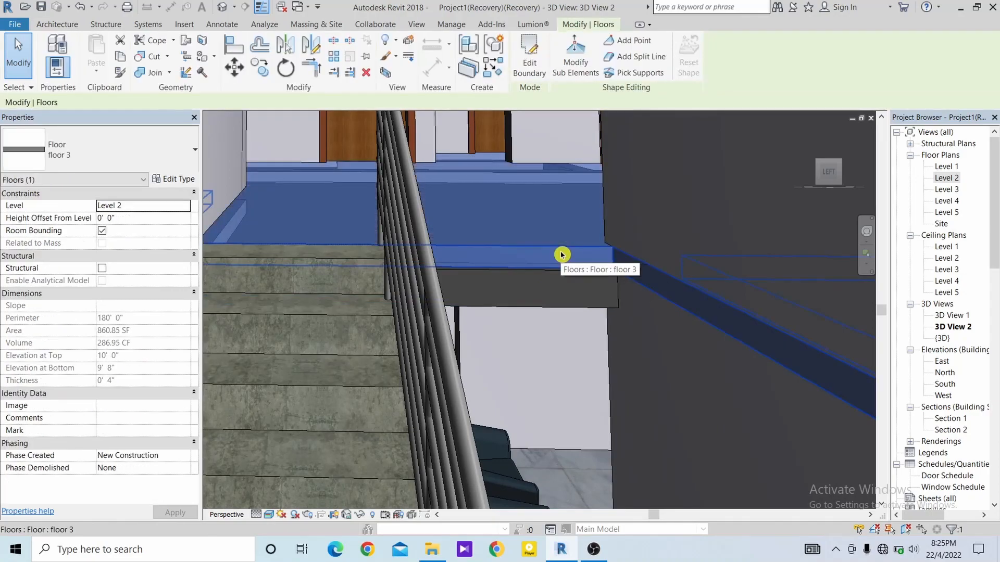
On the Level 2 floor plan, open the boundary sketch of the floor 3 slab at the stairwell edge for editing.
double_click(955, 180)
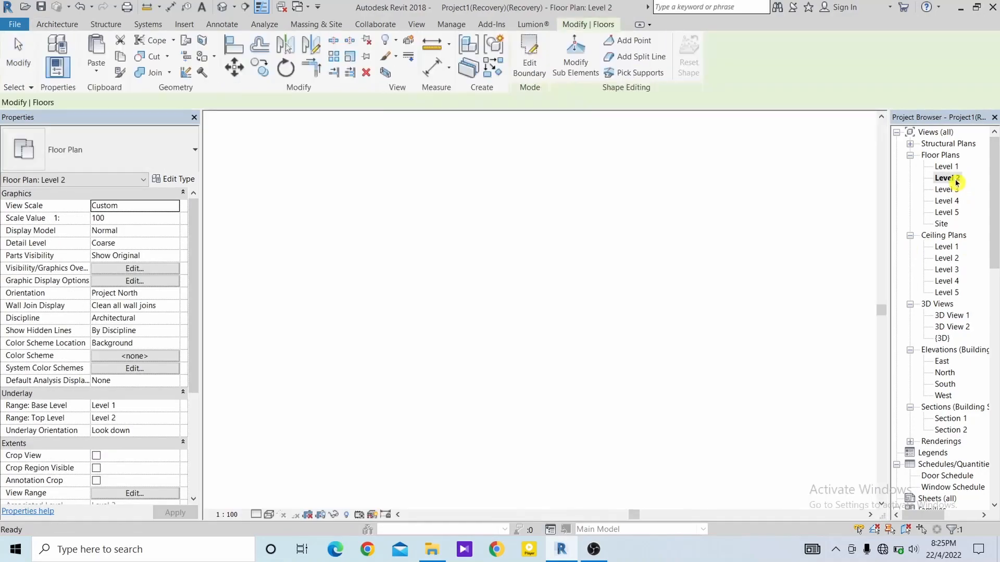
scroll(448, 323, "up", 4)
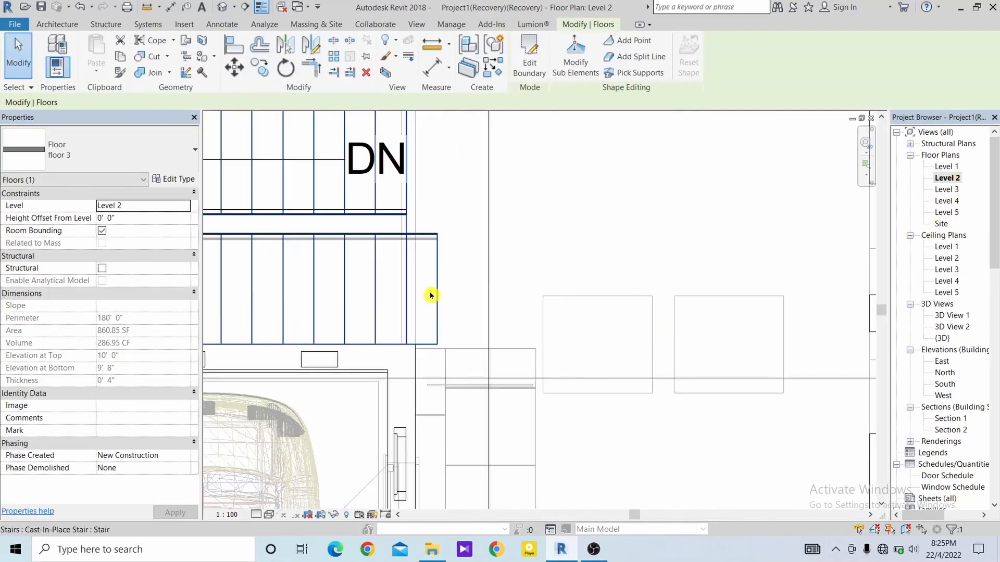
scroll(420, 215, "down", 3)
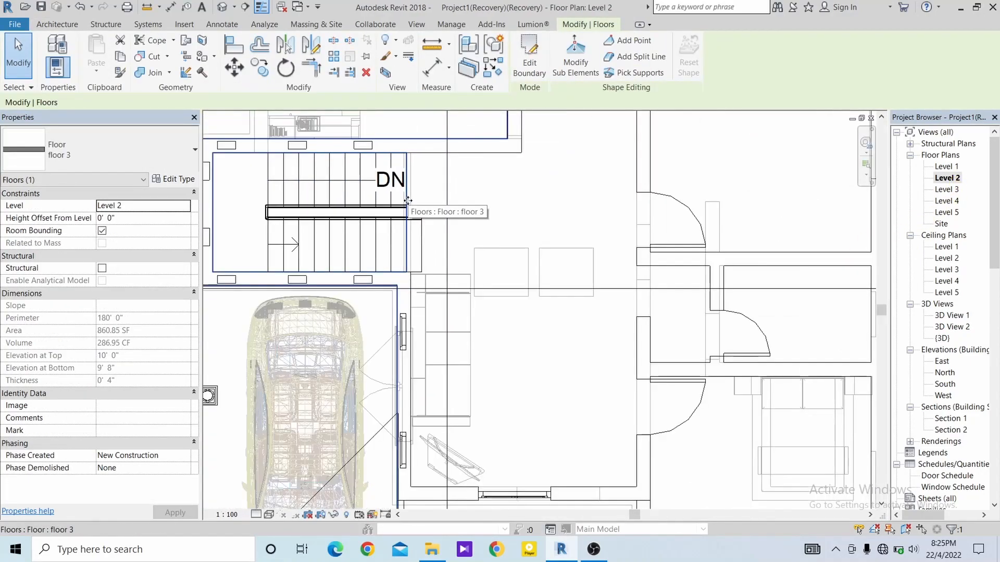
middle_click_drag(414, 212, 469, 282)
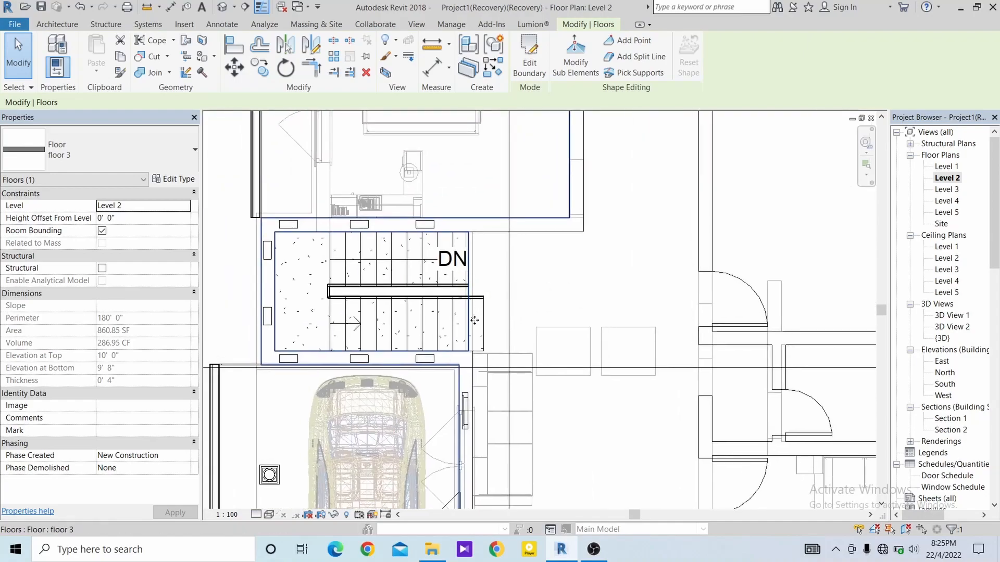
scroll(471, 316, "up", 3)
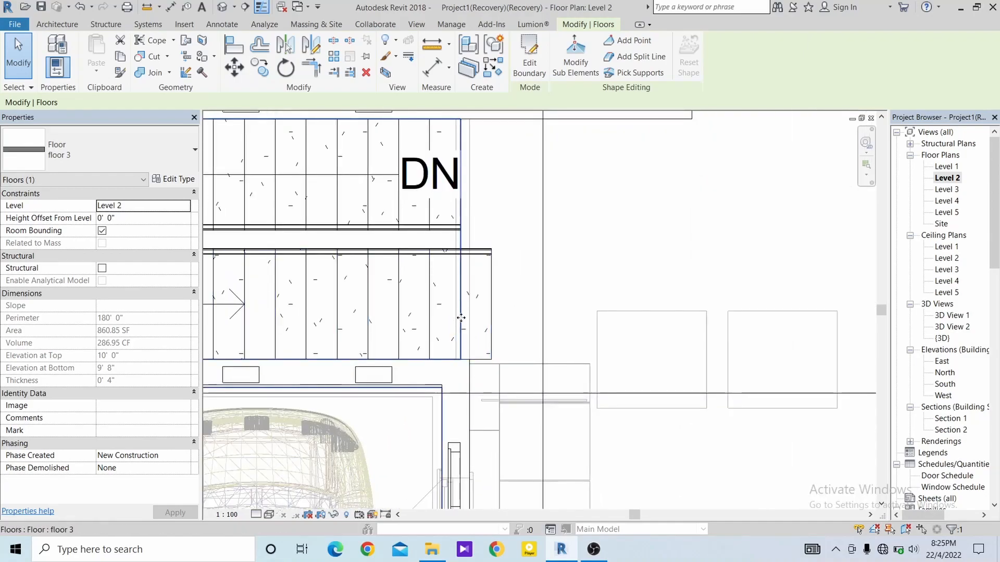
double_click(461, 318)
scroll(462, 319, "up", 2)
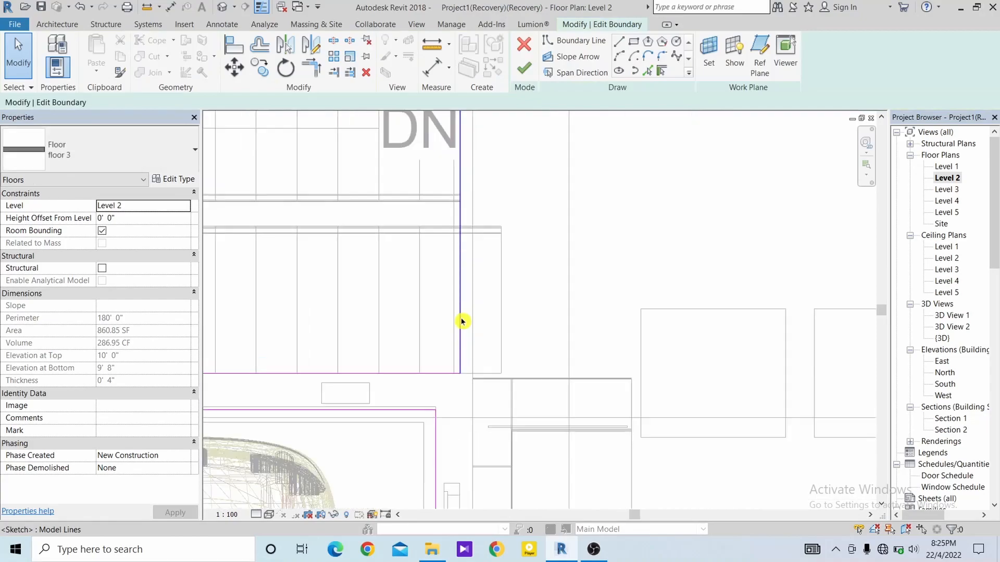
Shift the floor boundary line at the stairs slightly toward the treads and finish the sketch without attaching walls to the floor's bottom.
scroll(461, 321, "down", 2)
scroll(484, 295, "up", 1)
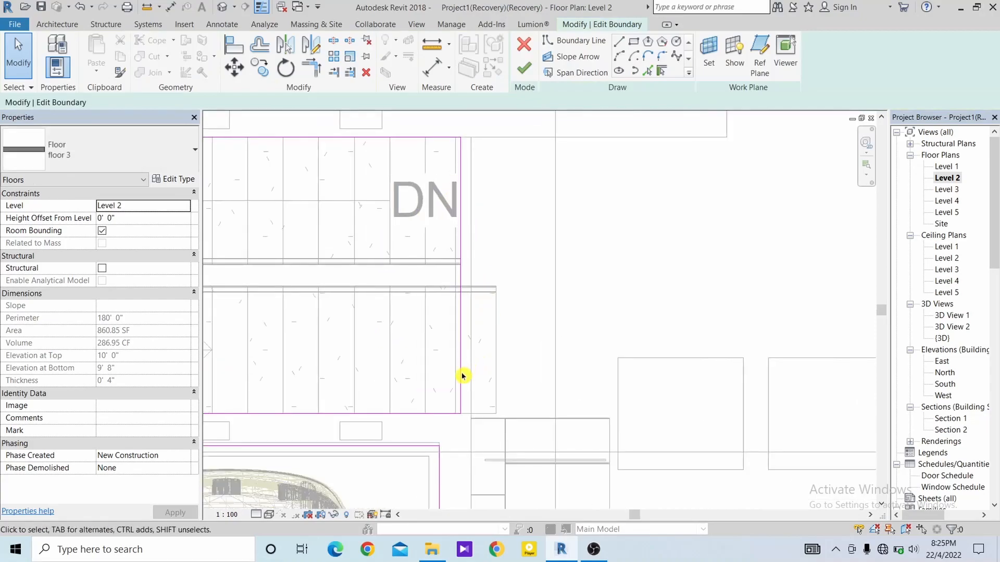
scroll(462, 375, "up", 2)
mouse_move(460, 377)
left_mouse_down()
mouse_move(438, 379)
mouse_move(454, 378)
left_mouse_up()
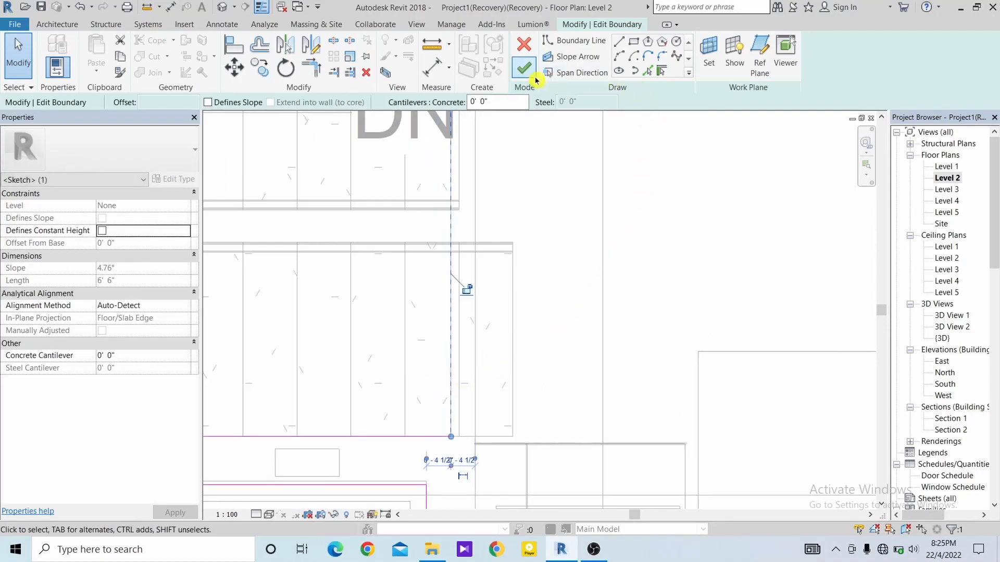
left_click(524, 68)
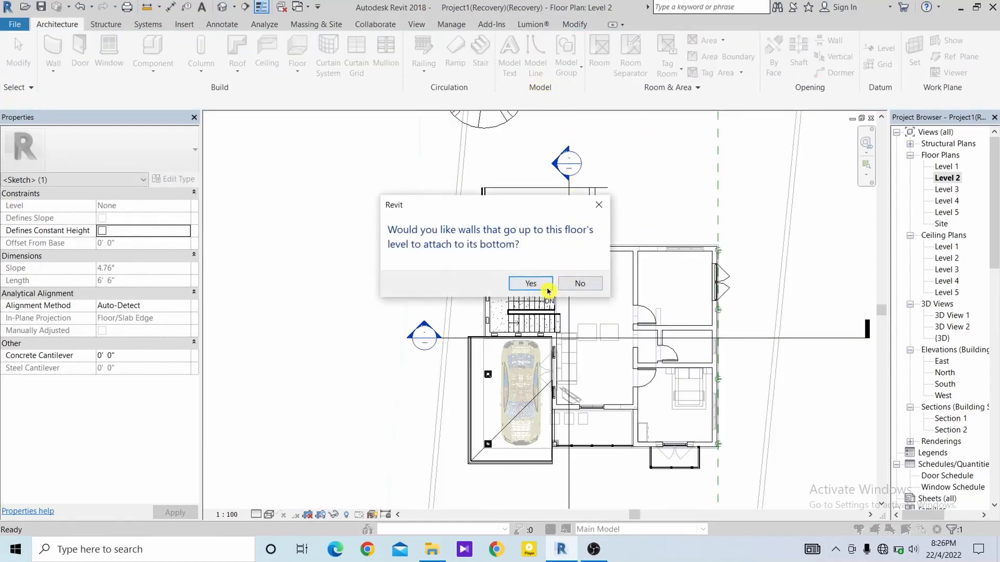
left_click(580, 284)
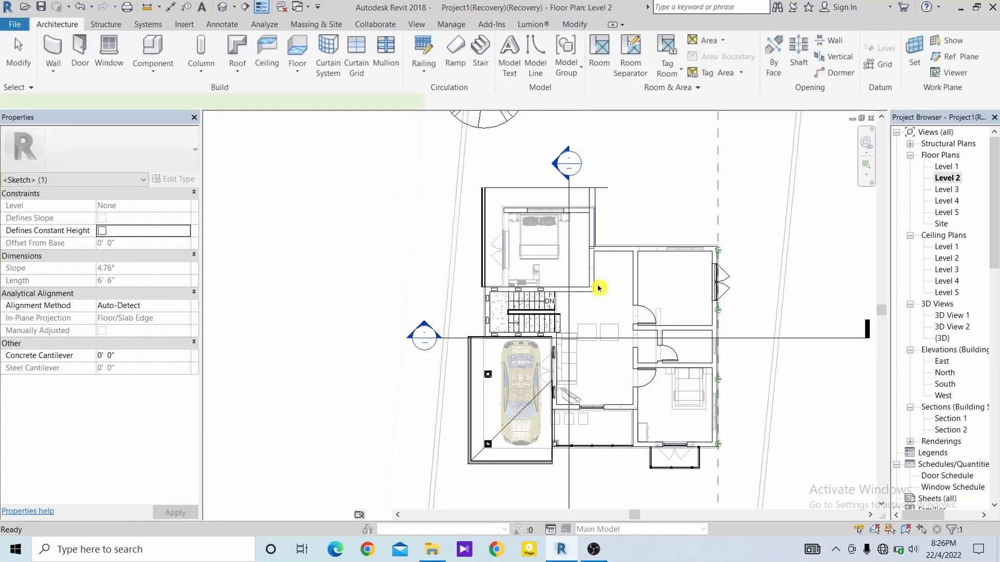
scroll(598, 290, "up", 5)
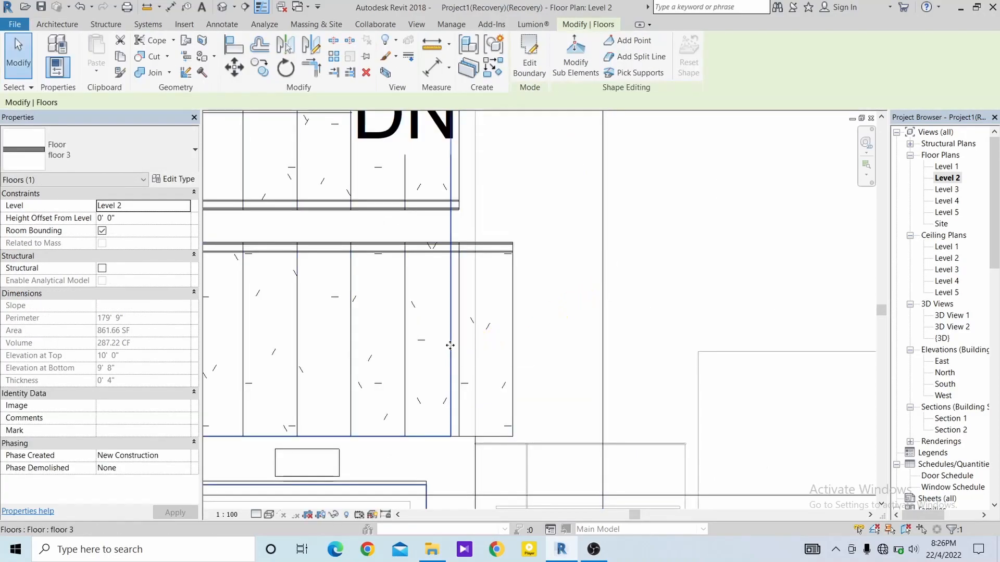
left_click(558, 298)
scroll(562, 314, "down", 1)
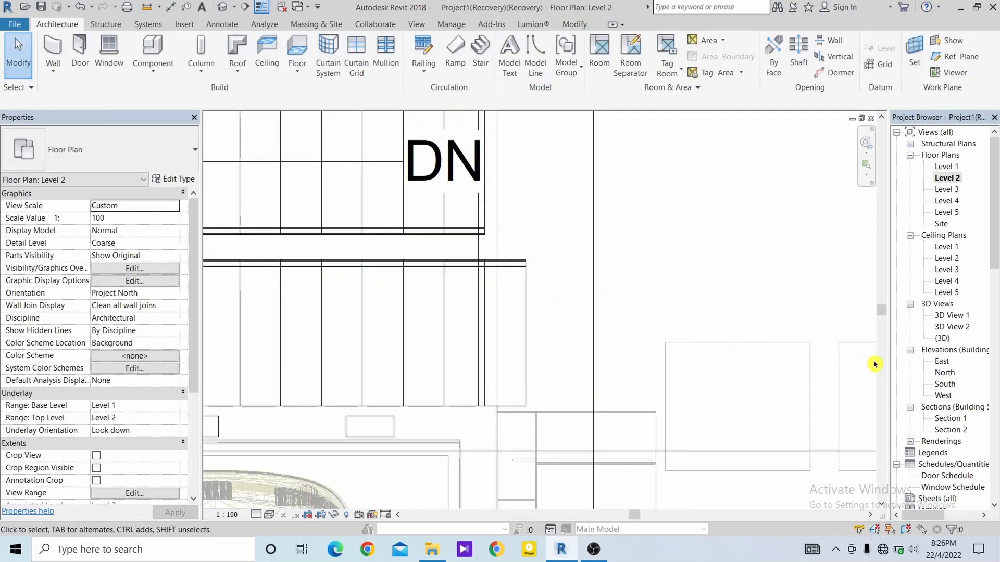
In 3D View 2, examine the adjusted Level 2 floor edge against the short stairwell wall below it.
double_click(951, 327)
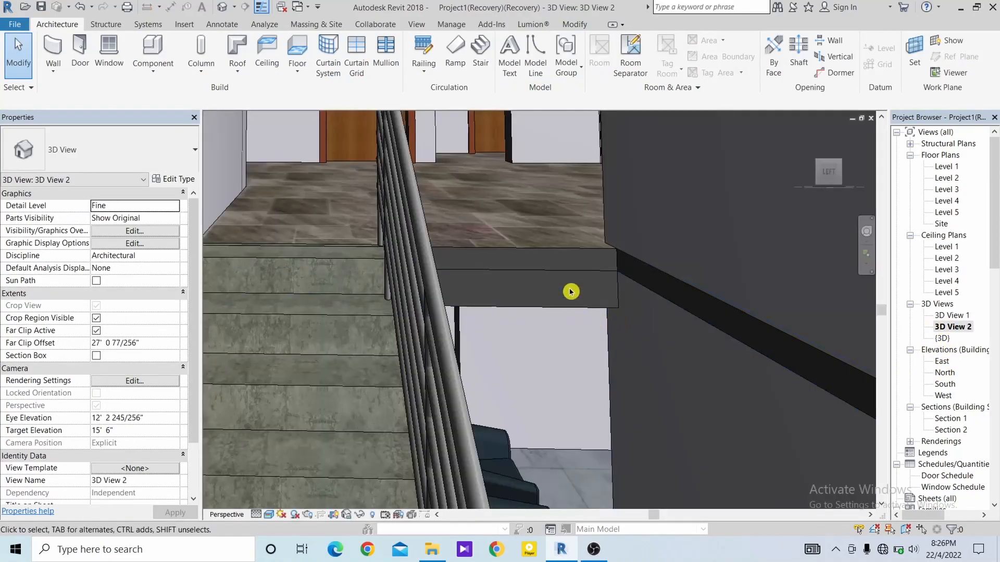
scroll(575, 292, "up", 4)
middle_click_drag(625, 336, 400, 337, "shift")
middle_click_drag(376, 380, 369, 400, "shift")
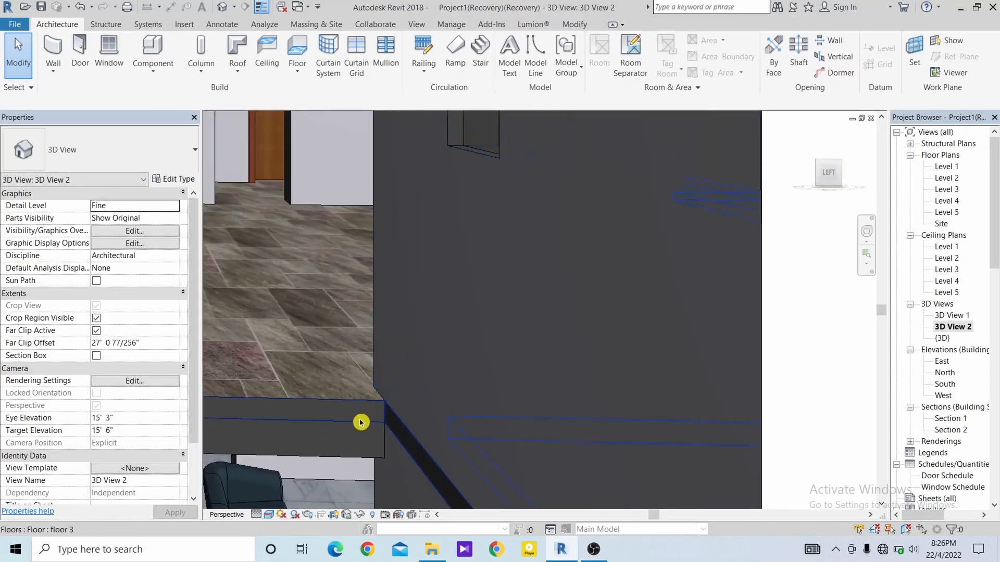
scroll(361, 422, "down", 5)
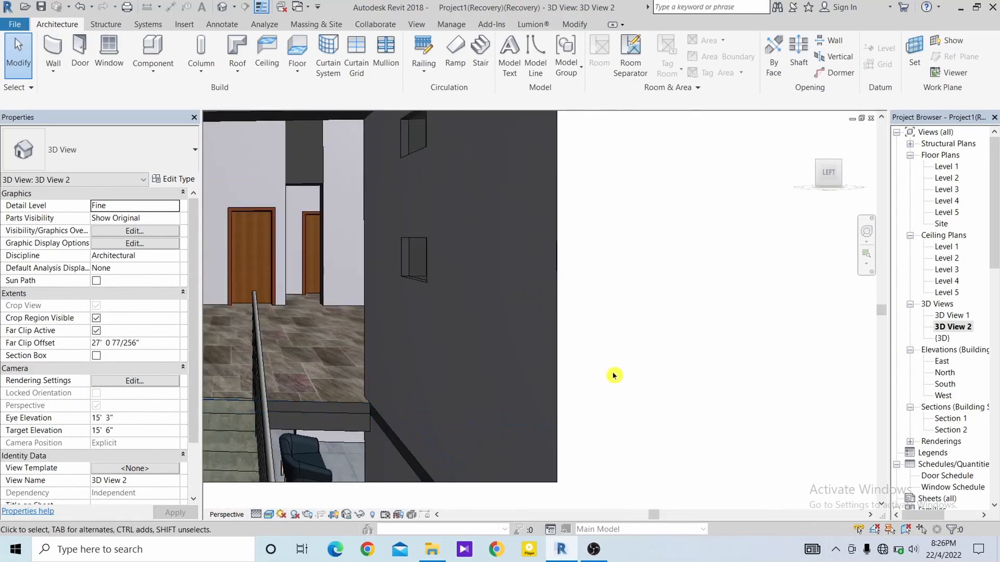
On the Level 1 ceiling plan, start placing a component and begin loading another family from its type properties.
double_click(949, 166)
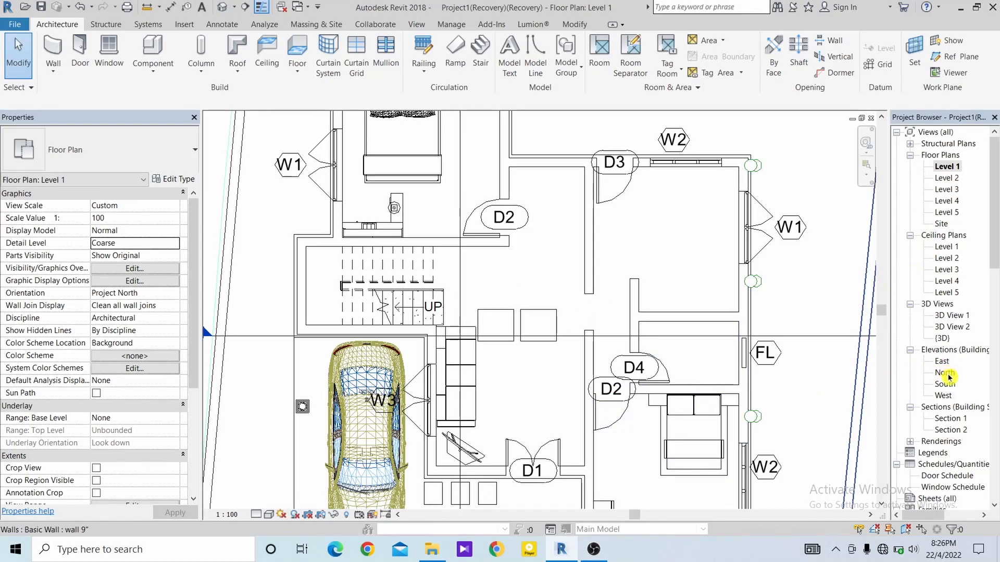
double_click(946, 249)
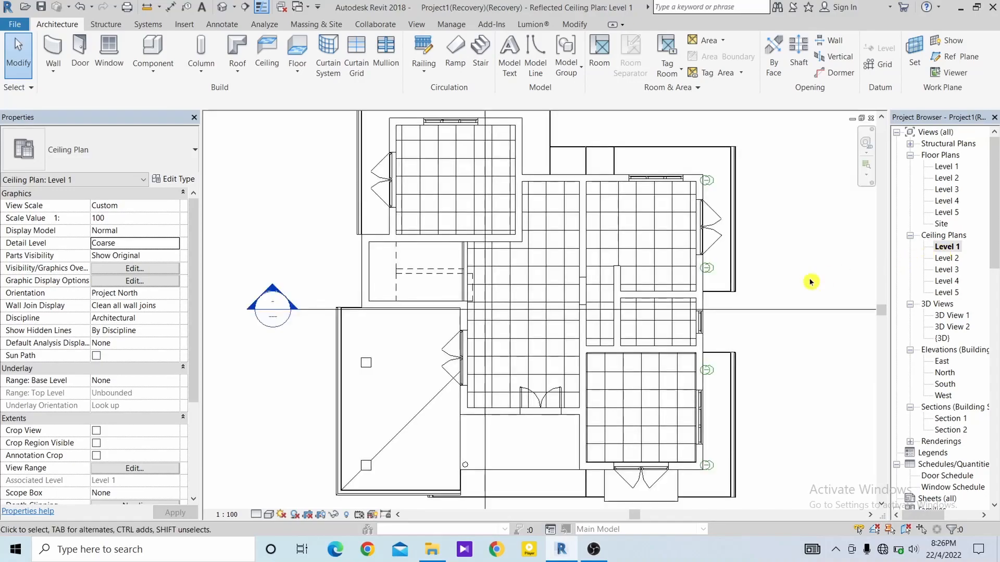
scroll(551, 294, "up", 2)
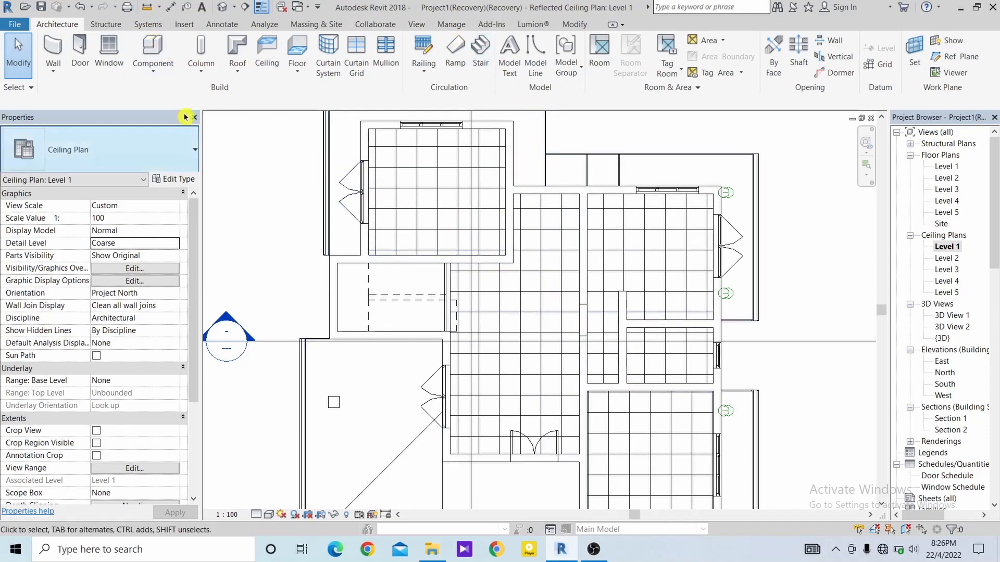
left_click(152, 47)
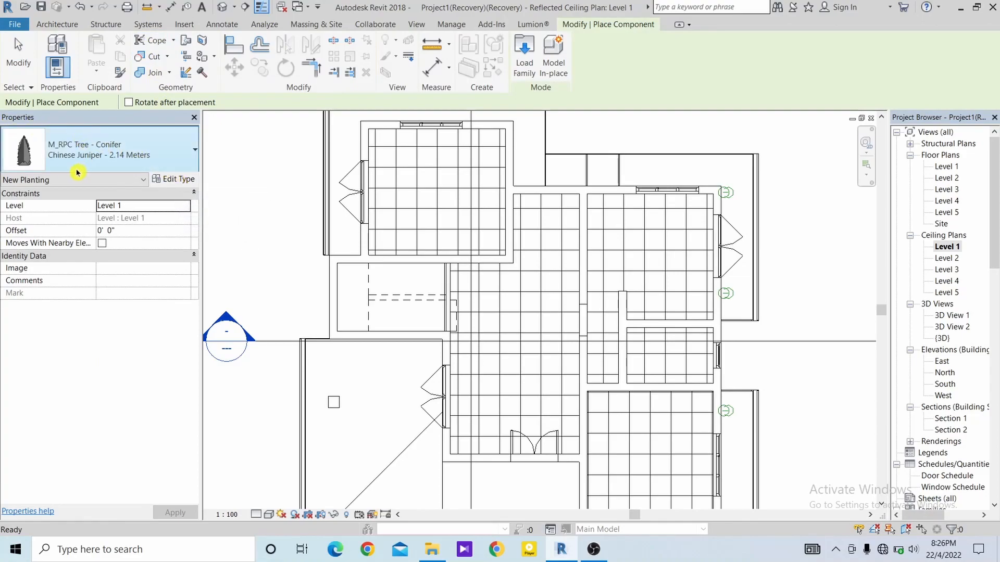
left_click(169, 180)
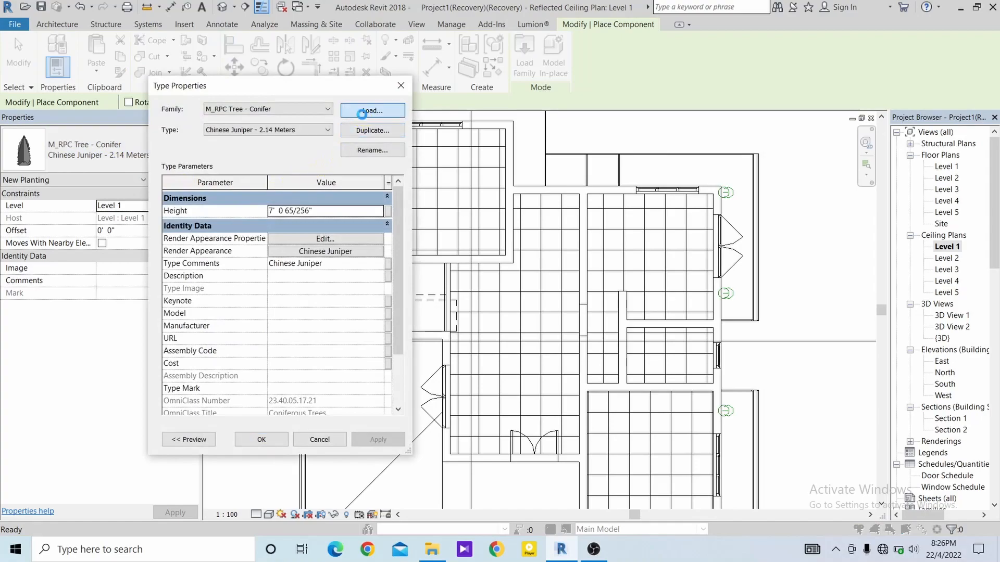
left_click(367, 111)
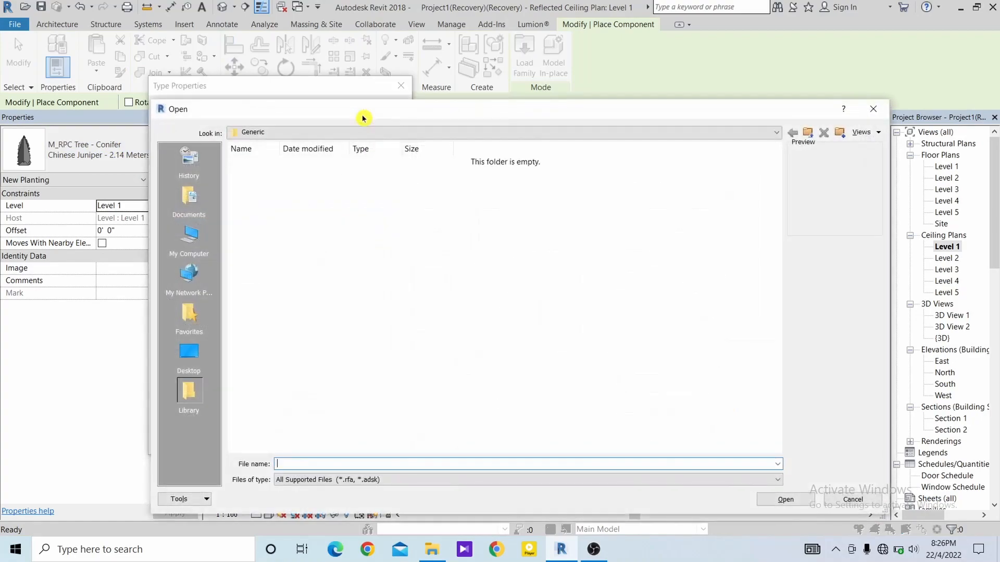
Browse the family library to the US Metric Lighting folder for Architectural Internal fixtures.
left_click(809, 137)
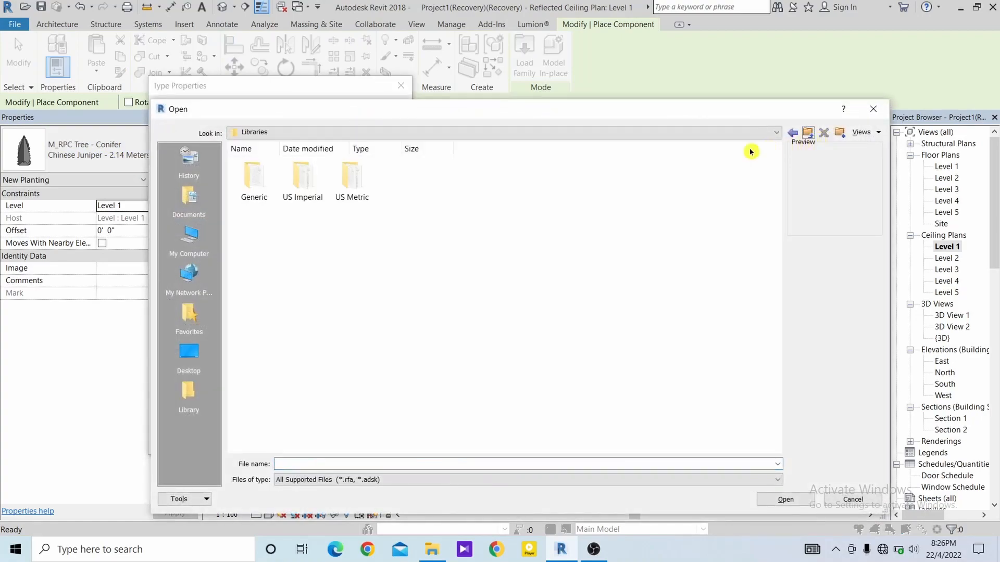
double_click(358, 189)
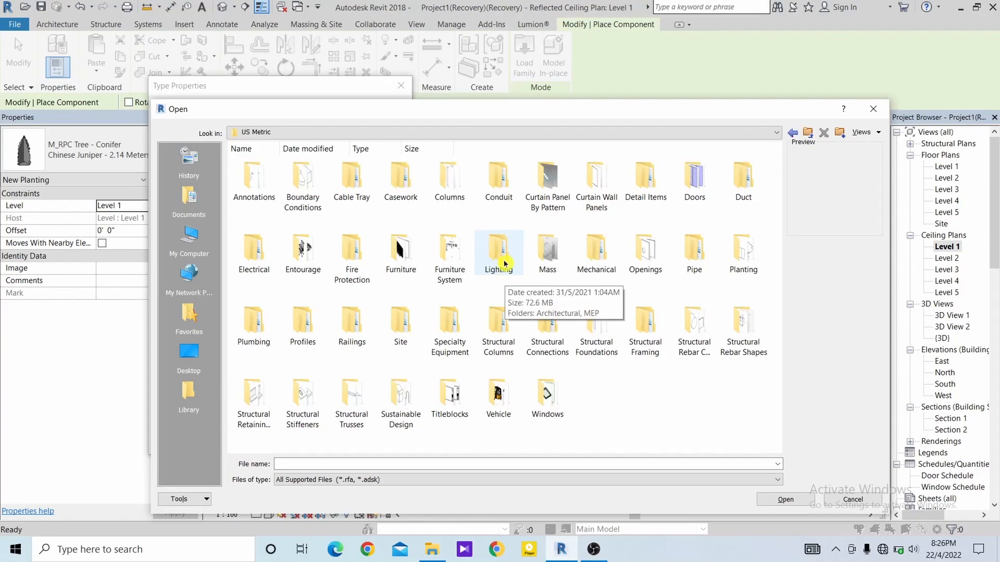
double_click(499, 252)
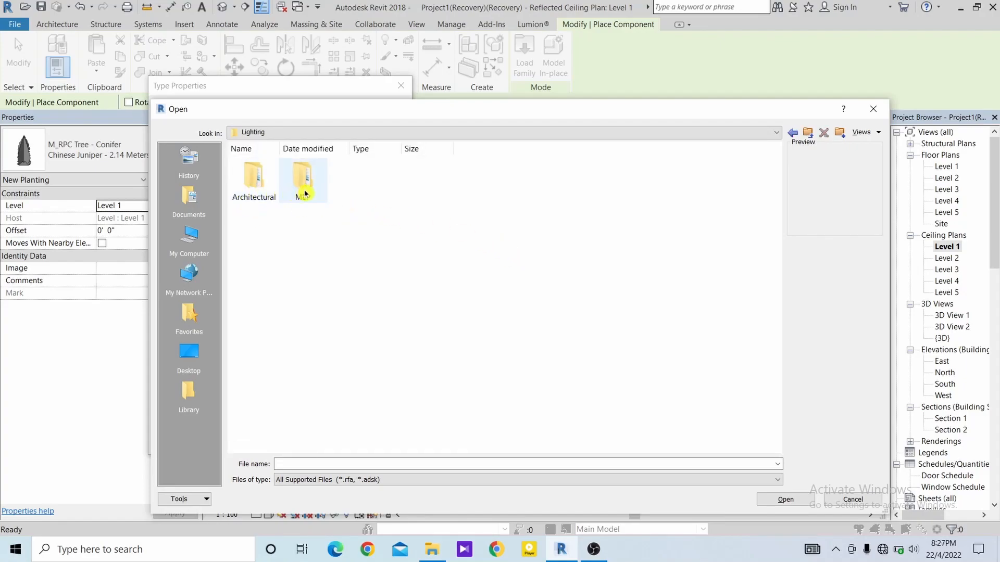
double_click(263, 185)
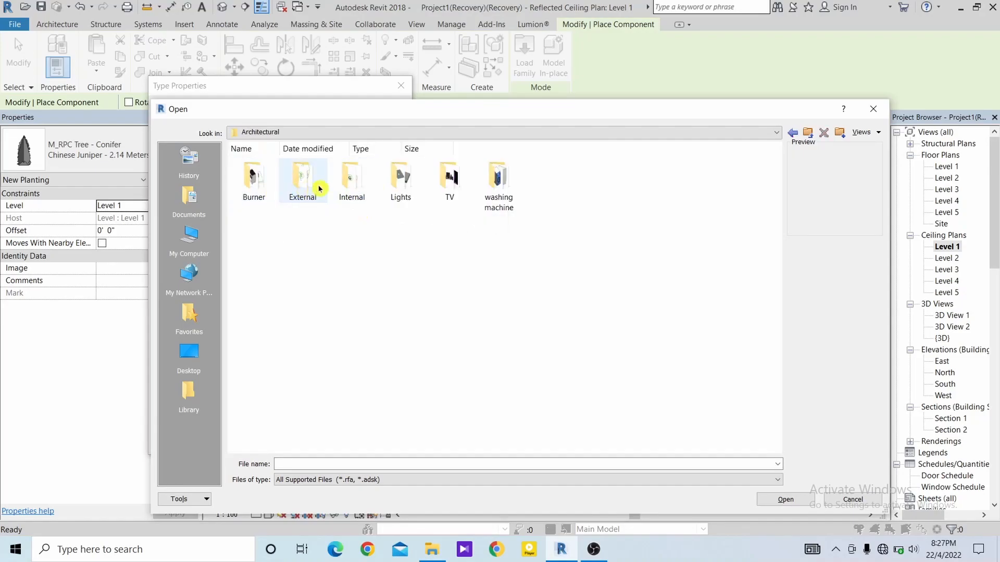
left_click(347, 179)
double_click(348, 179)
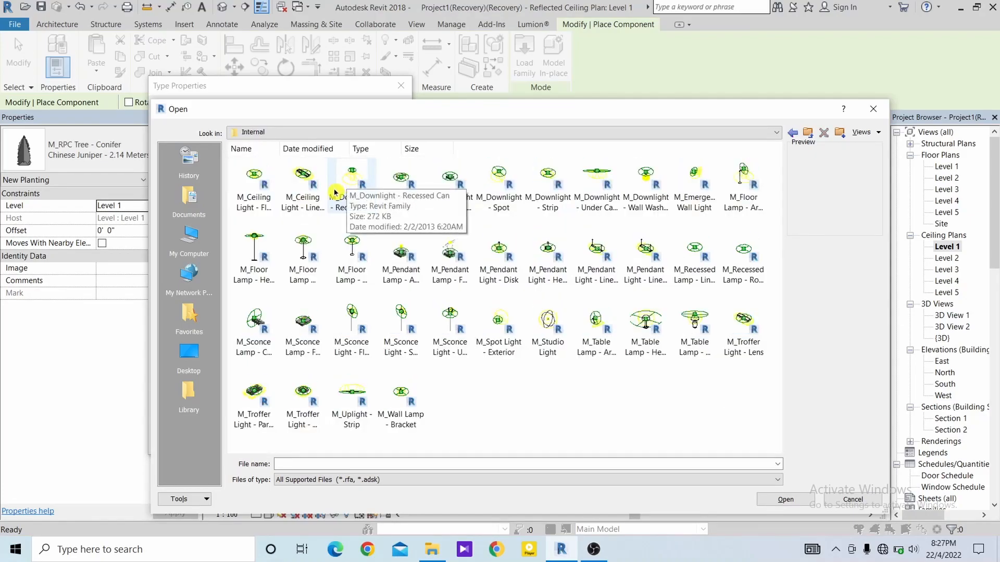
Compare the previews of several internal light families and load M_Ceiling Light - Flat Round.
left_click(254, 190)
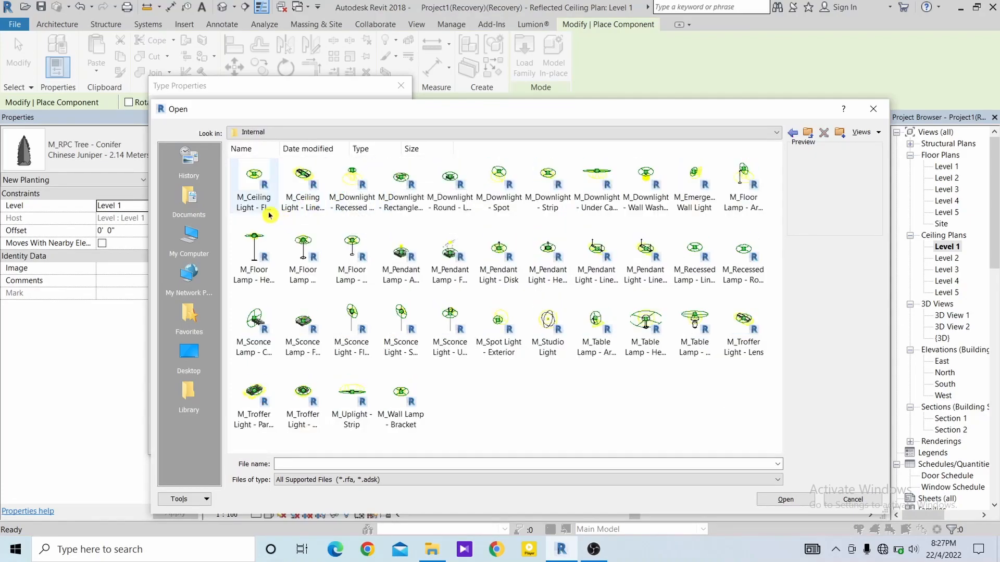
left_click(320, 201)
left_click(313, 198)
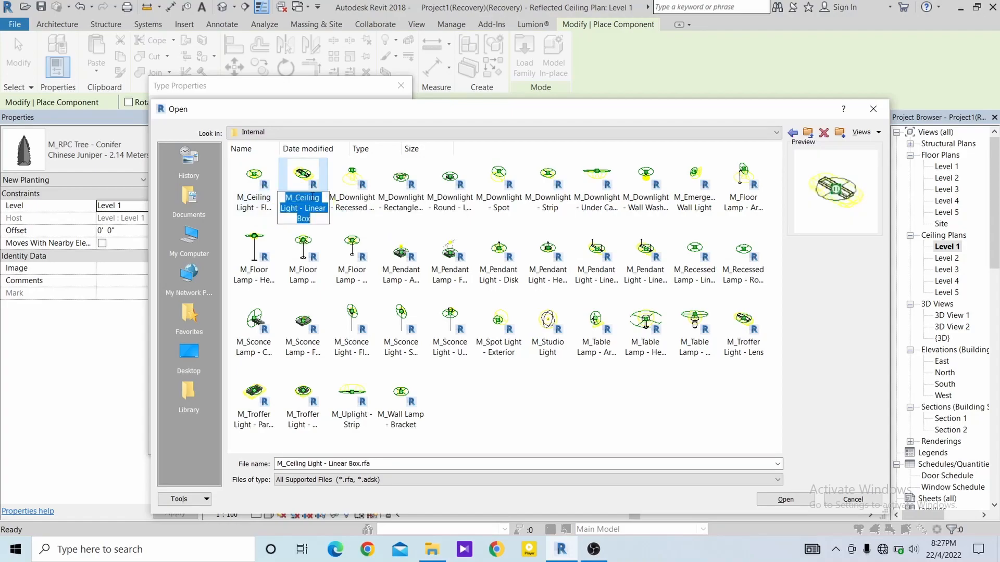
left_click(299, 178)
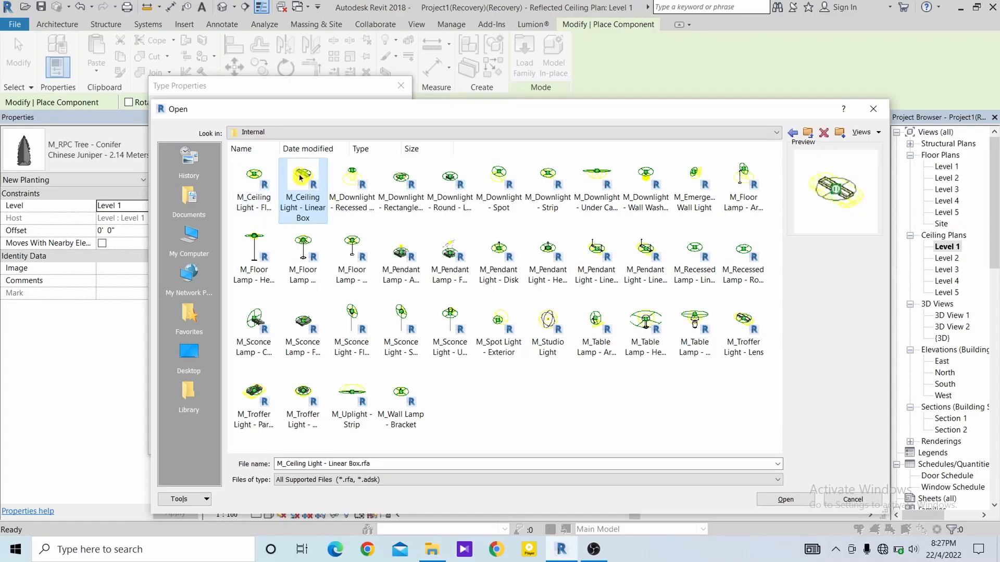
left_click(262, 195)
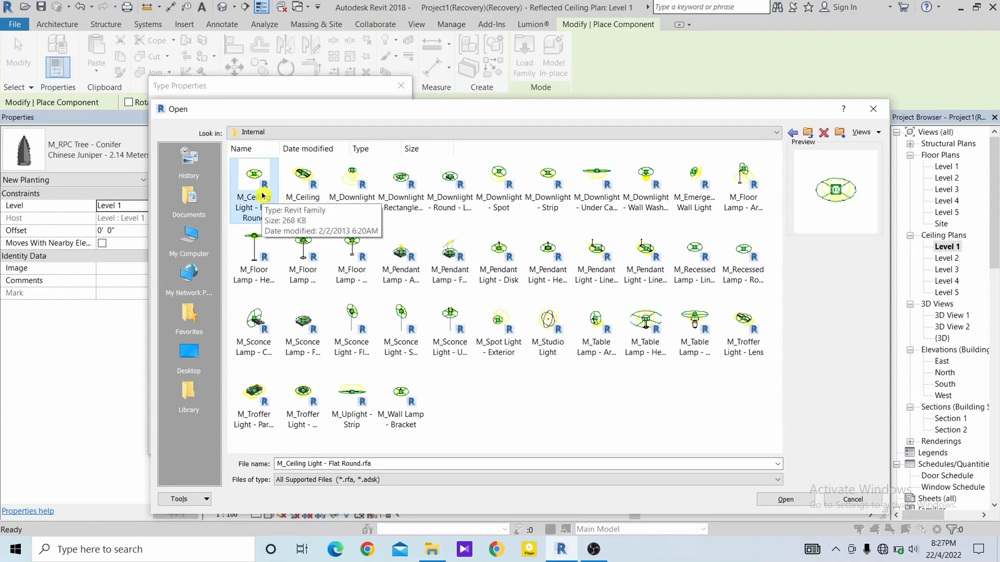
left_click(302, 266)
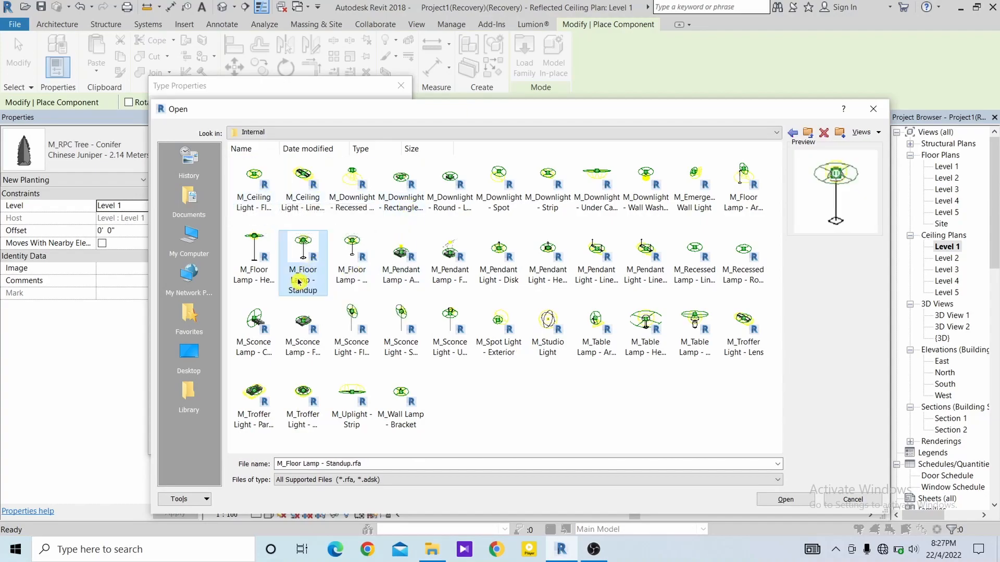
left_click(379, 189)
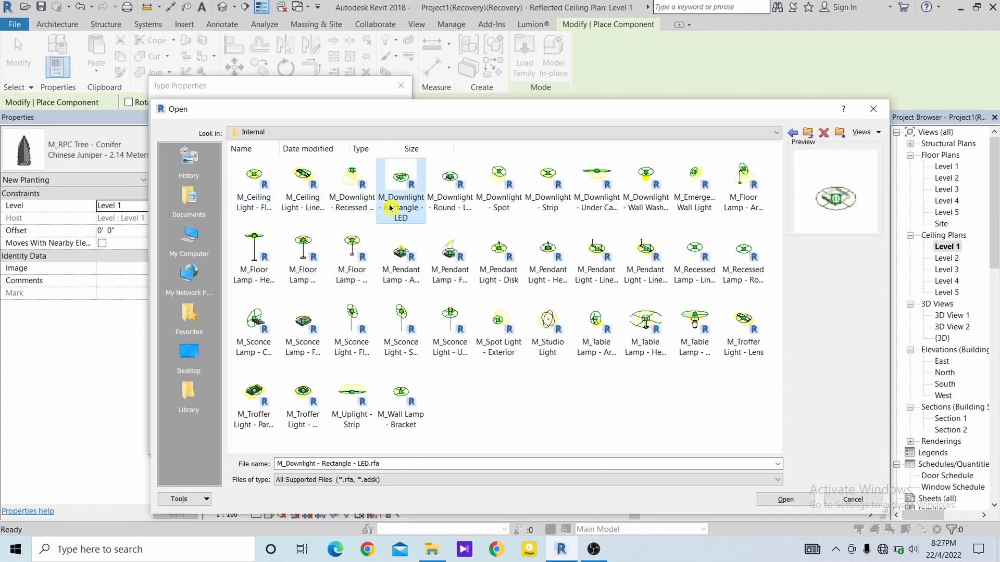
left_click(352, 190)
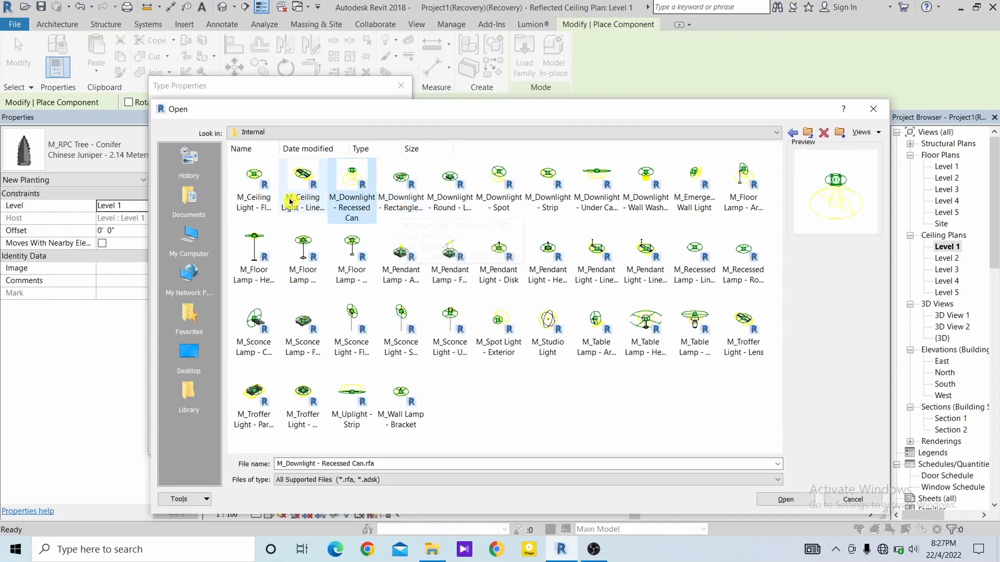
left_click(265, 208)
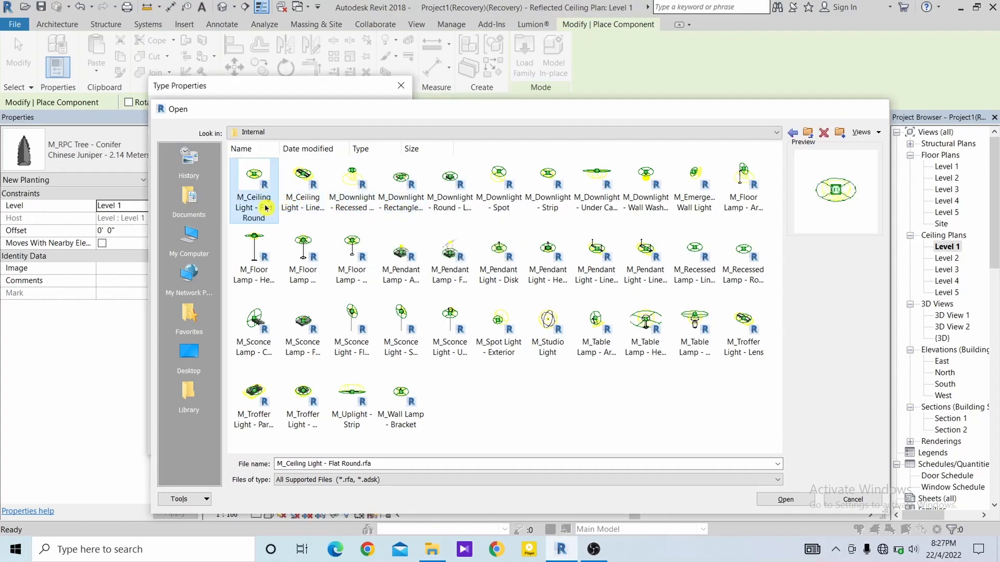
double_click(265, 208)
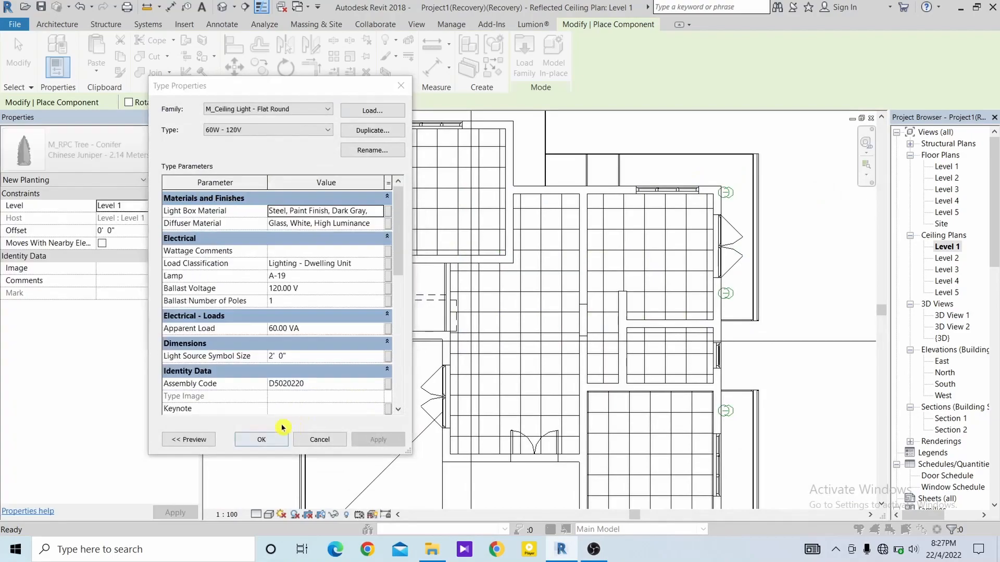
Duplicate the M_Ceiling Light - Flat Round type as "light 1" and accept it for placement.
left_click(351, 133)
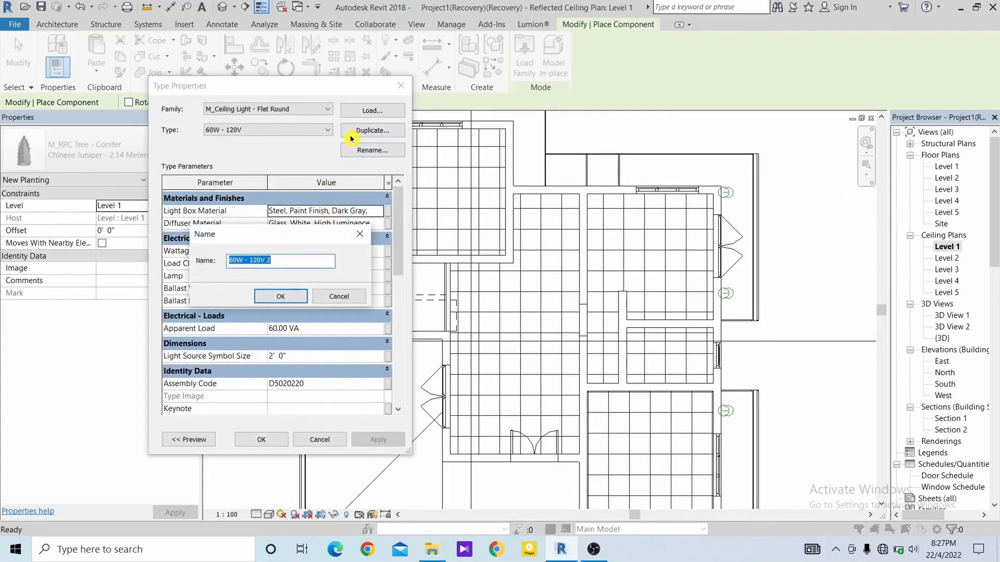
type("ligh")
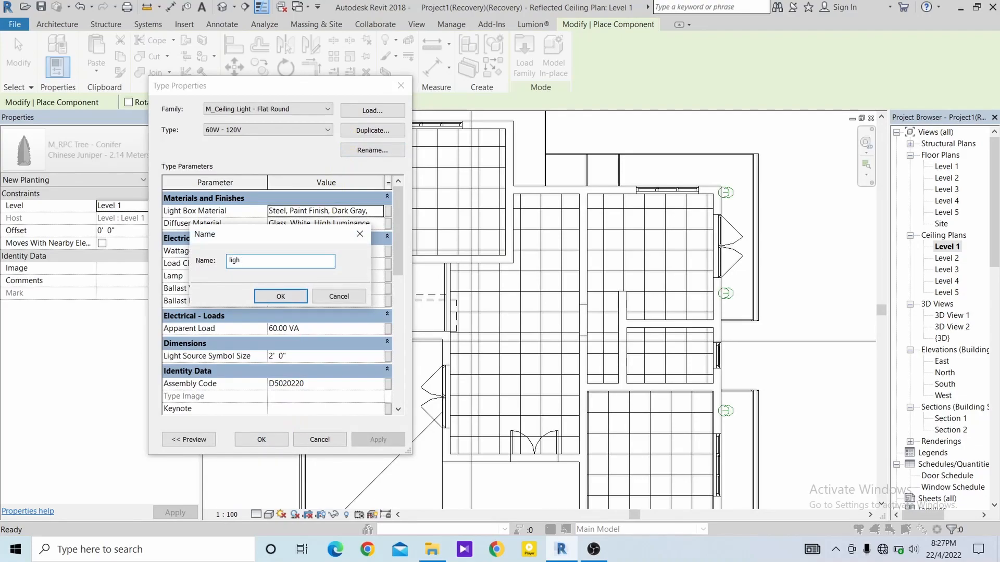
type("t 1")
left_click(280, 297)
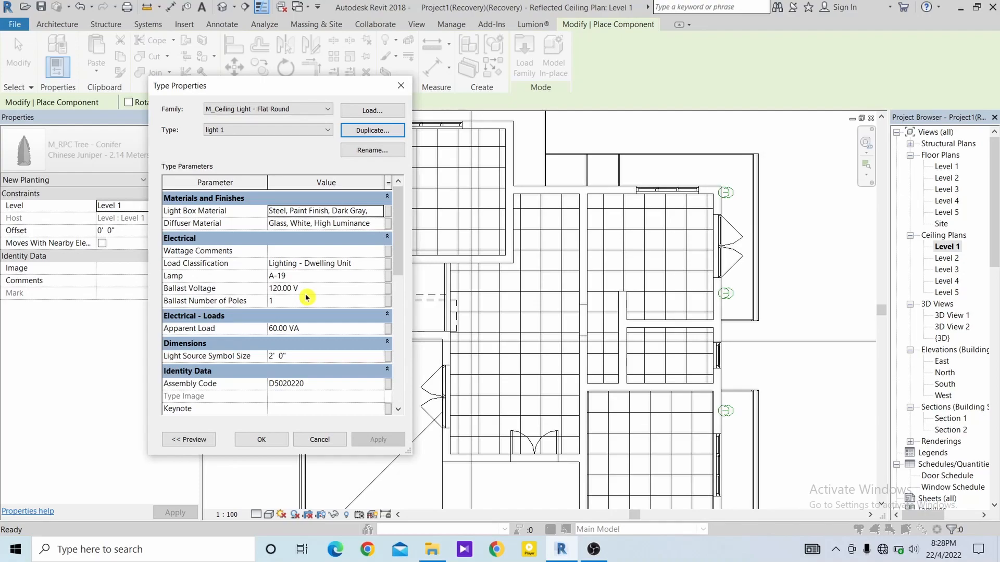
left_click(262, 440)
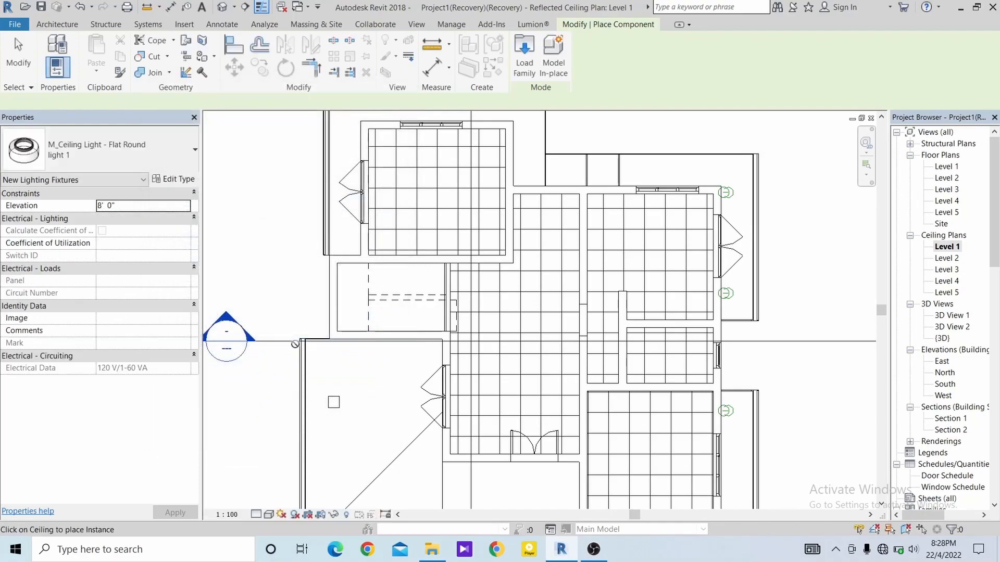
Place four light 1 fixtures in a two-by-two layout on the ceiling of the upper-left room.
middle_click_drag(417, 191, 411, 279)
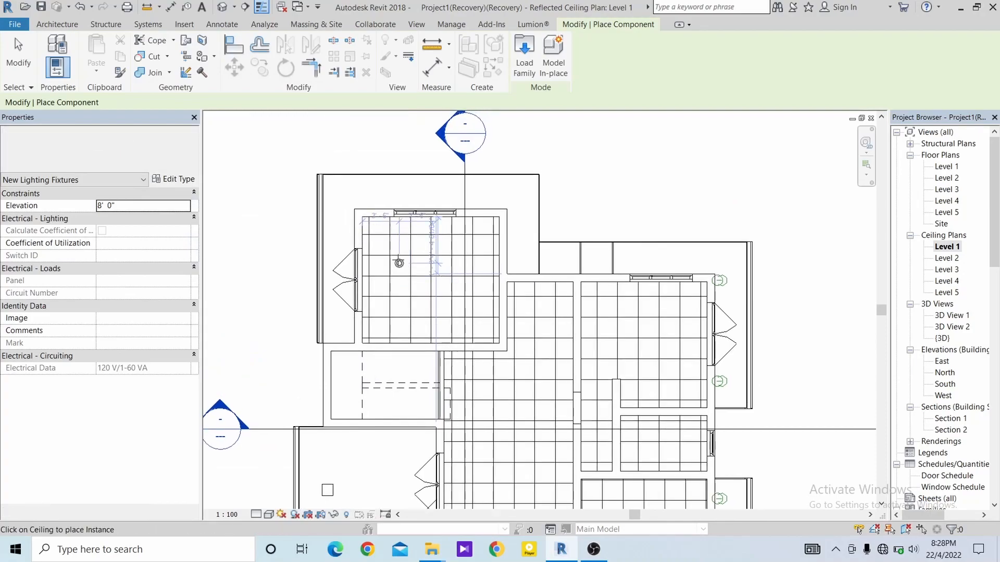
scroll(399, 263, "up", 1)
left_click(675, 292)
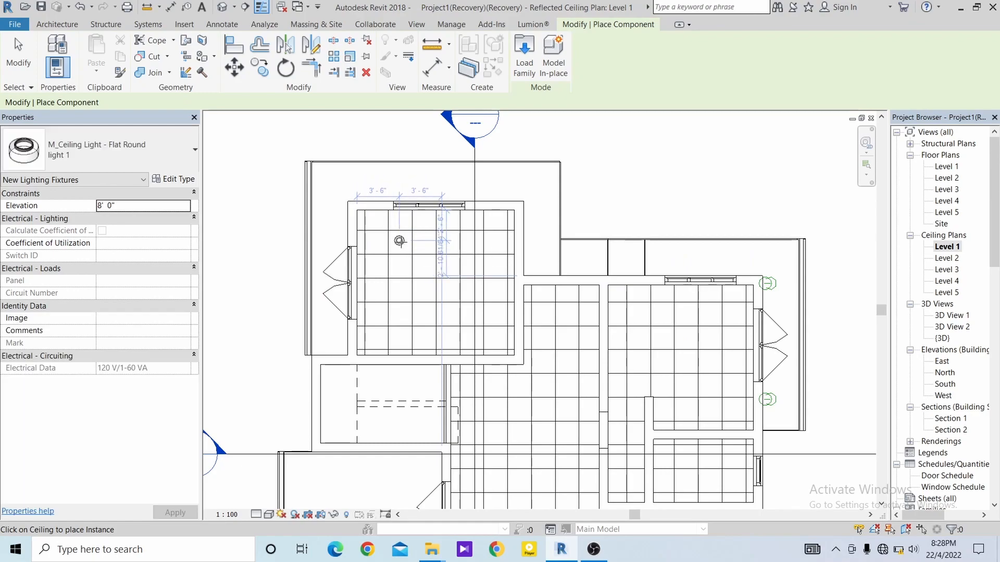
left_click(447, 241)
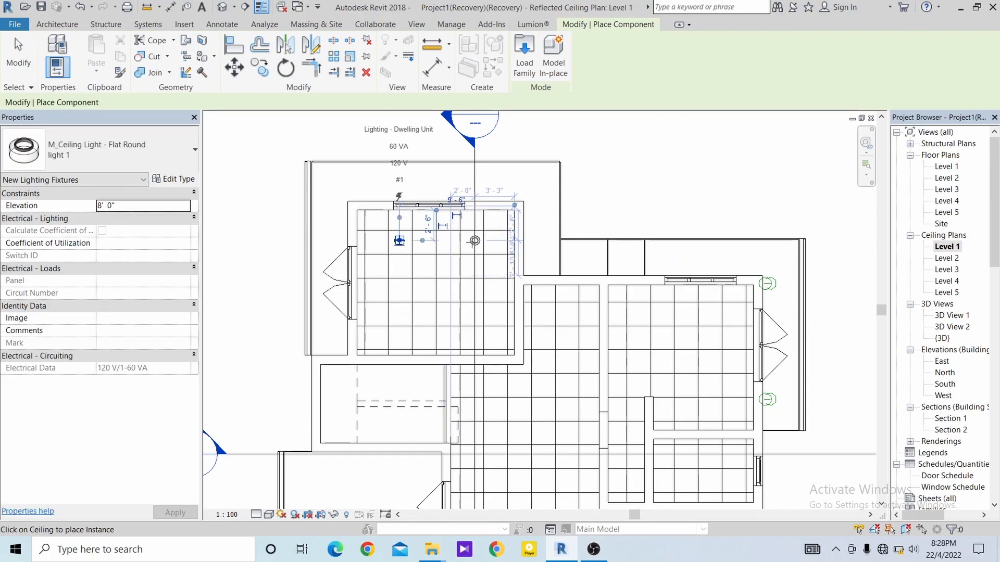
left_click(469, 240)
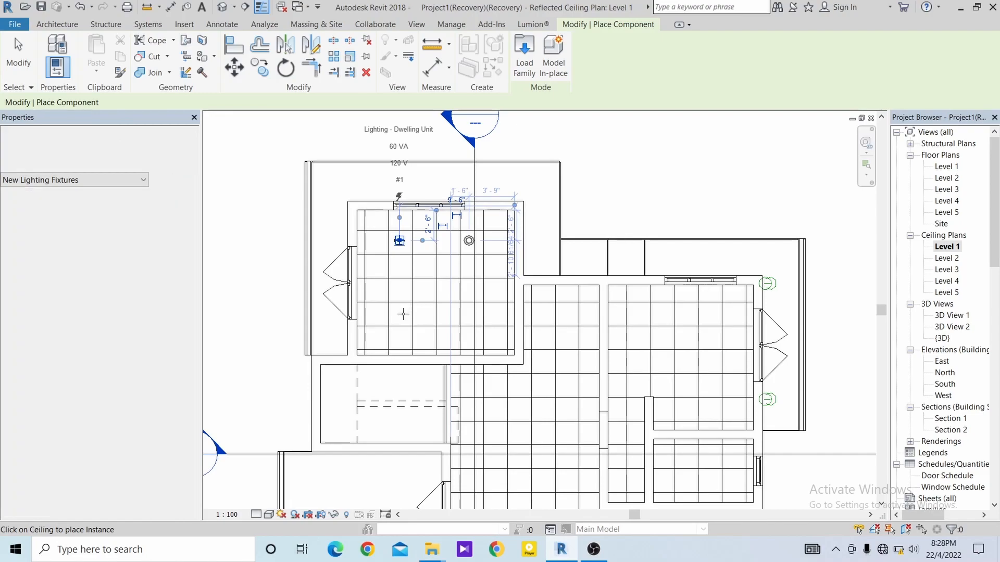
left_click(399, 315)
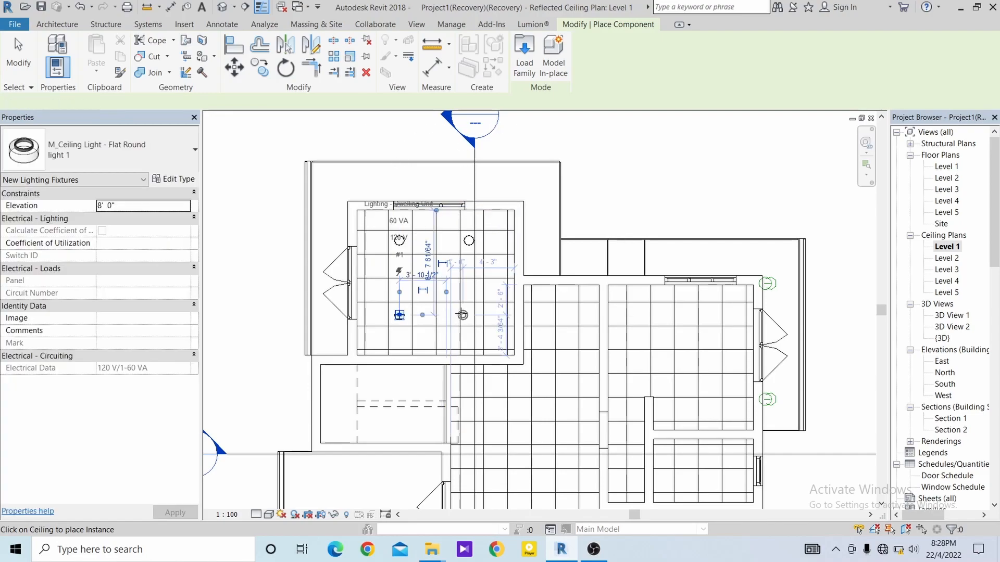
left_click(469, 315)
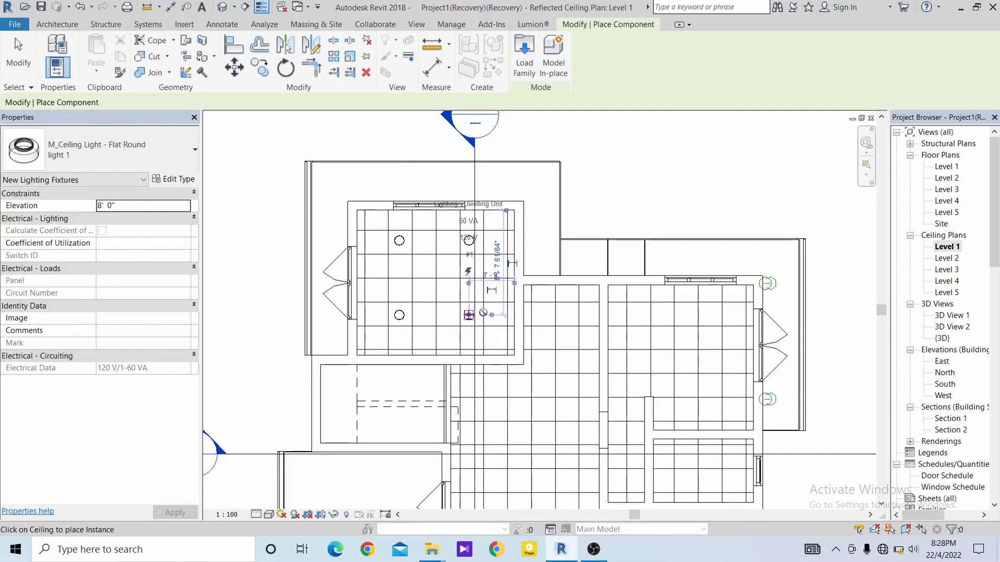
Place four lights on the upper-right room's ceiling and one in each of the two small spaces below it.
left_click(706, 316)
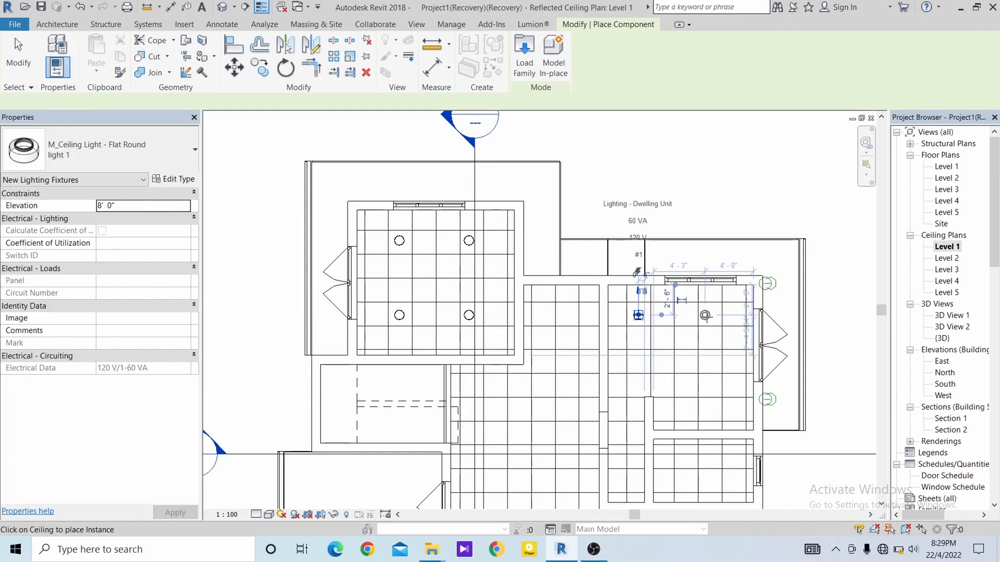
left_click(711, 388)
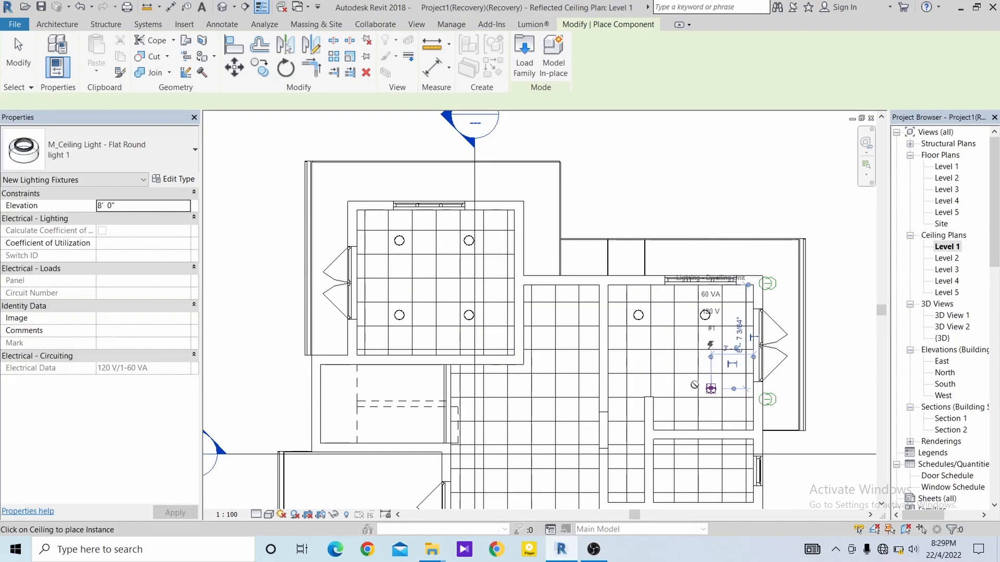
left_click(639, 389)
middle_click_drag(638, 388, 579, 282)
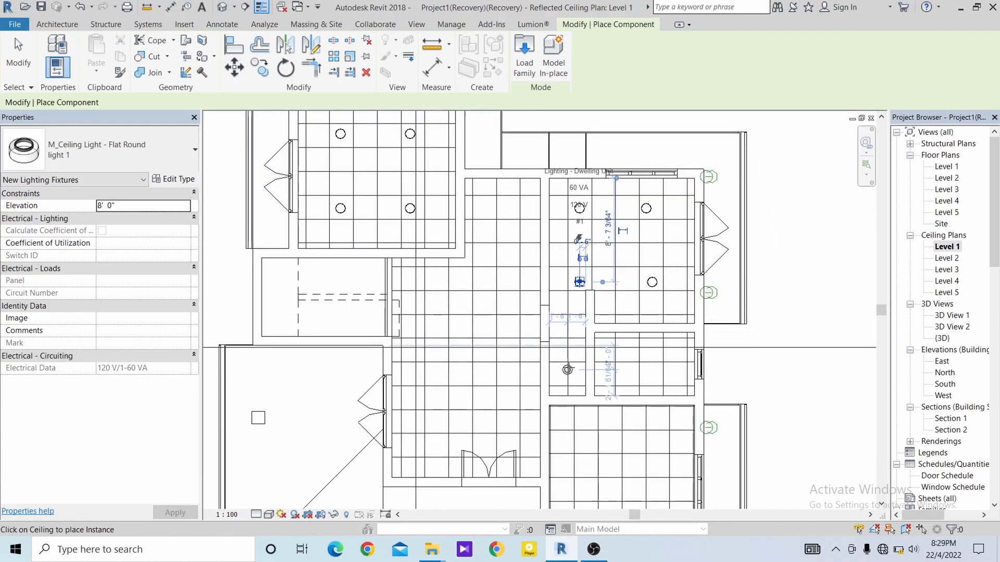
left_click(574, 370)
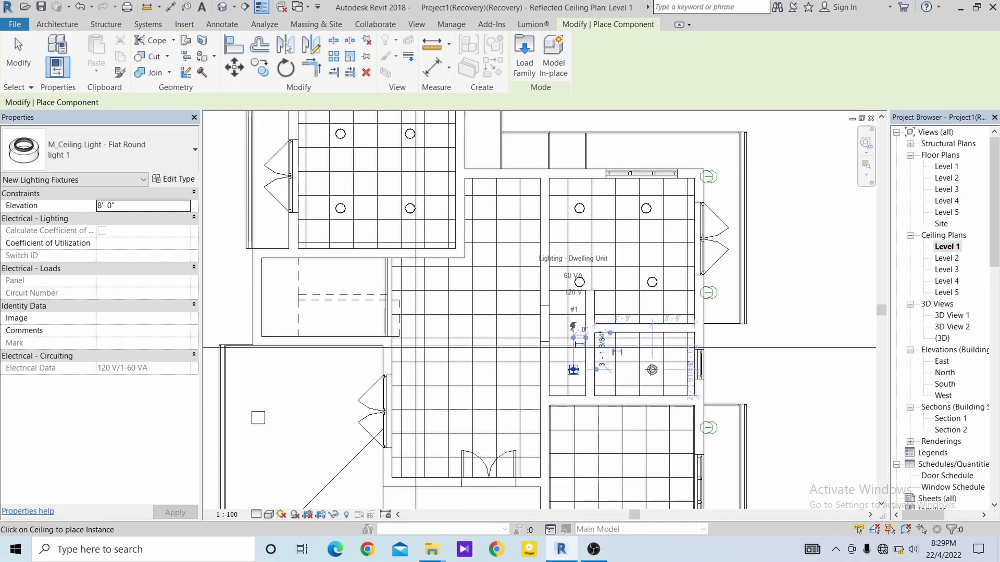
middle_click_drag(658, 352, 609, 205)
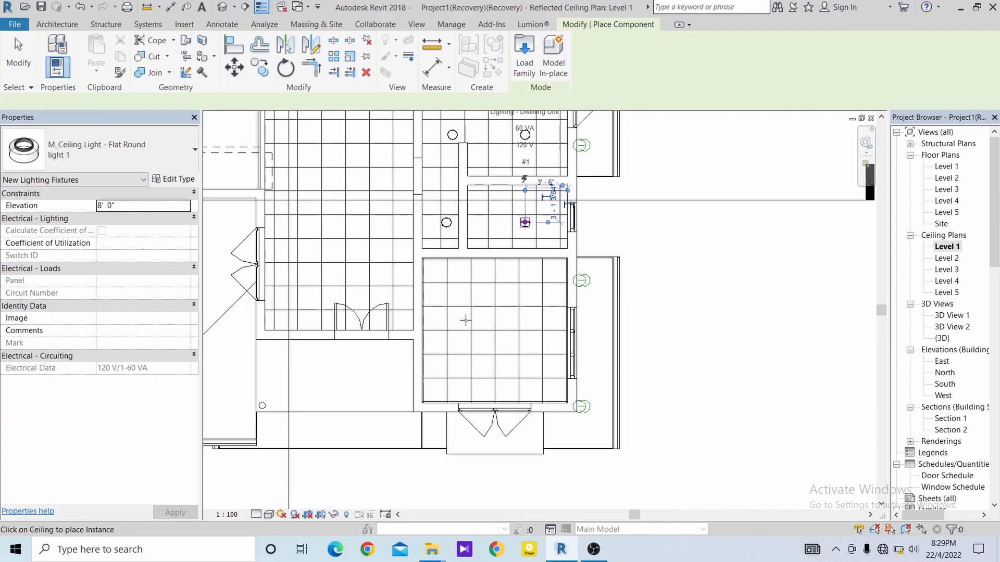
Place four lights in a two-by-two layout on the lower-right room's ceiling.
left_click(458, 296)
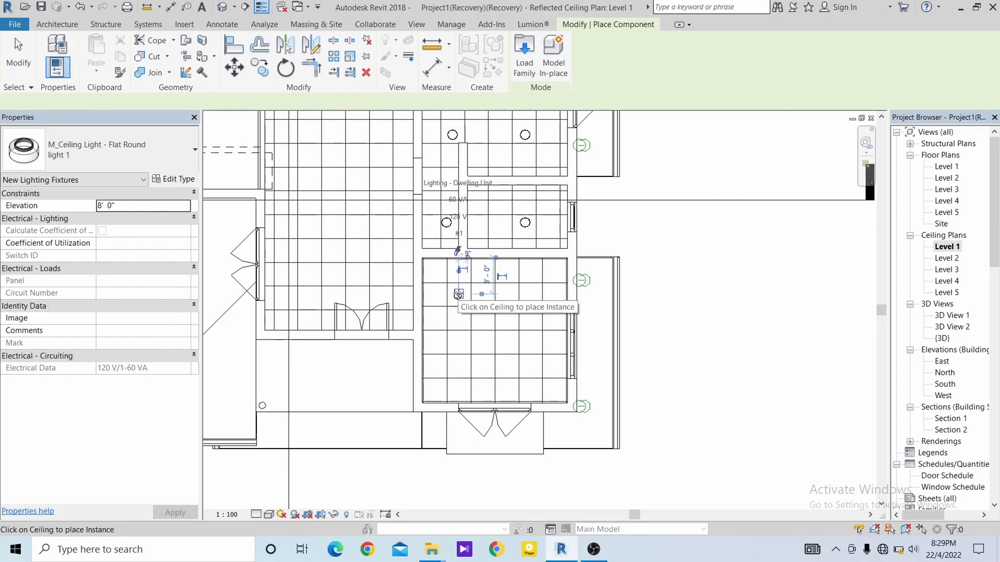
left_click(532, 295)
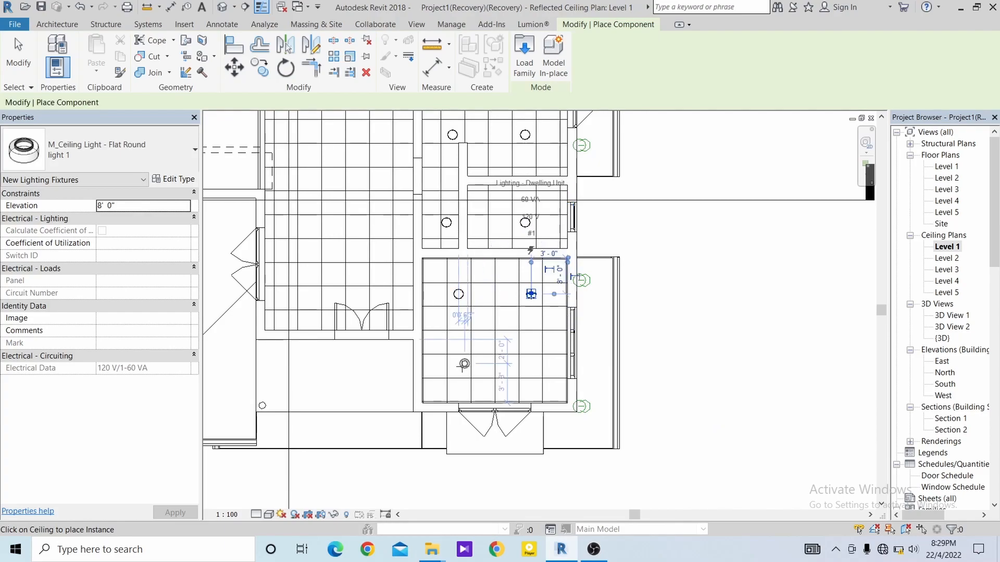
left_click(459, 364)
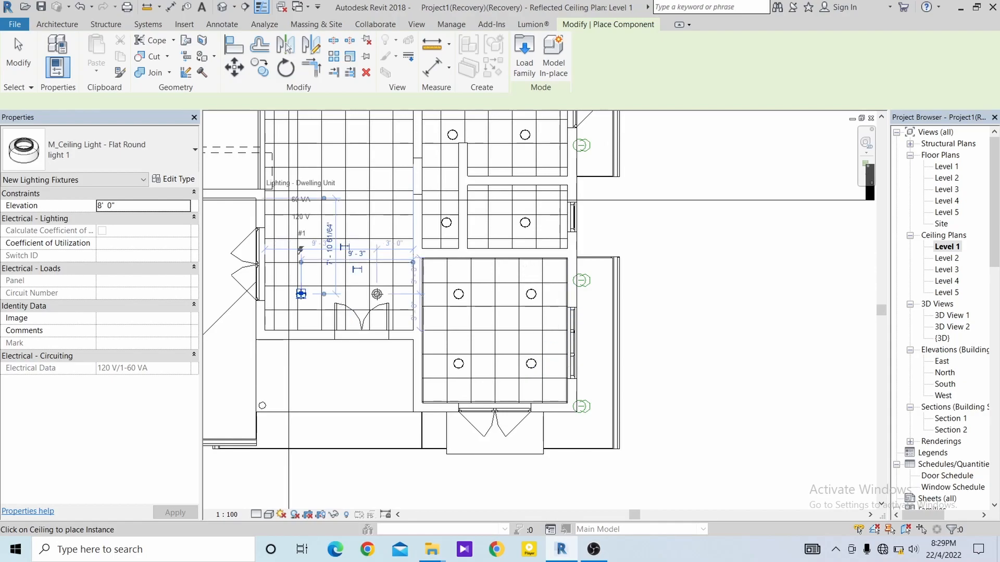
Place seven lights over the central hall: three rows of two, plus one in the narrow upper part.
middle_click_drag(240, 221, 304, 331)
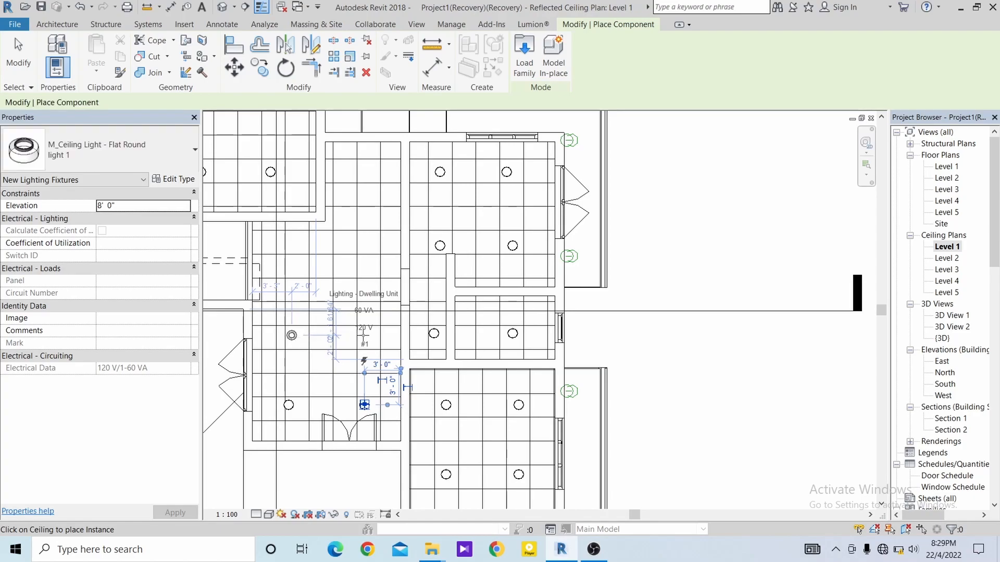
left_click(365, 404)
left_click(292, 335)
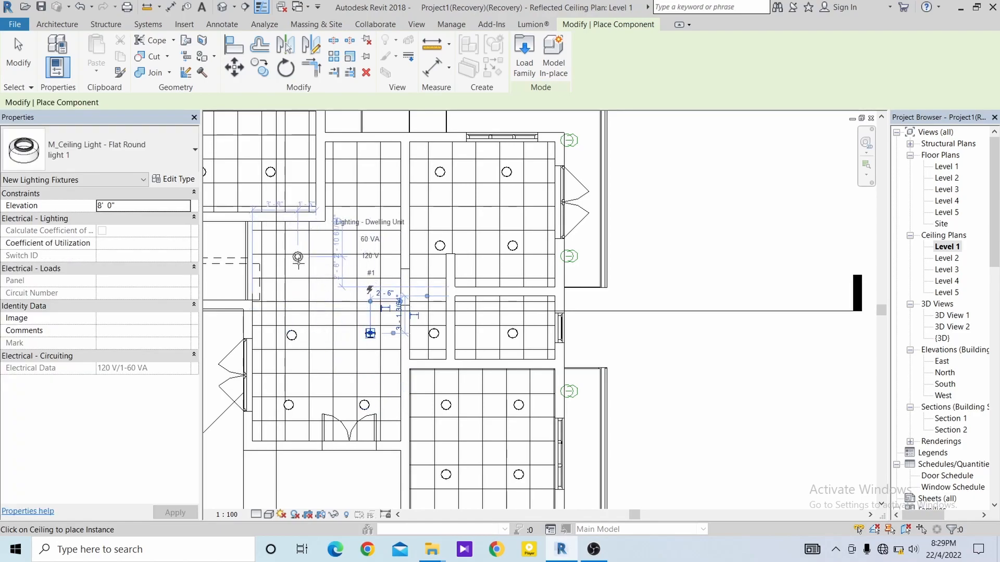
left_click(292, 264)
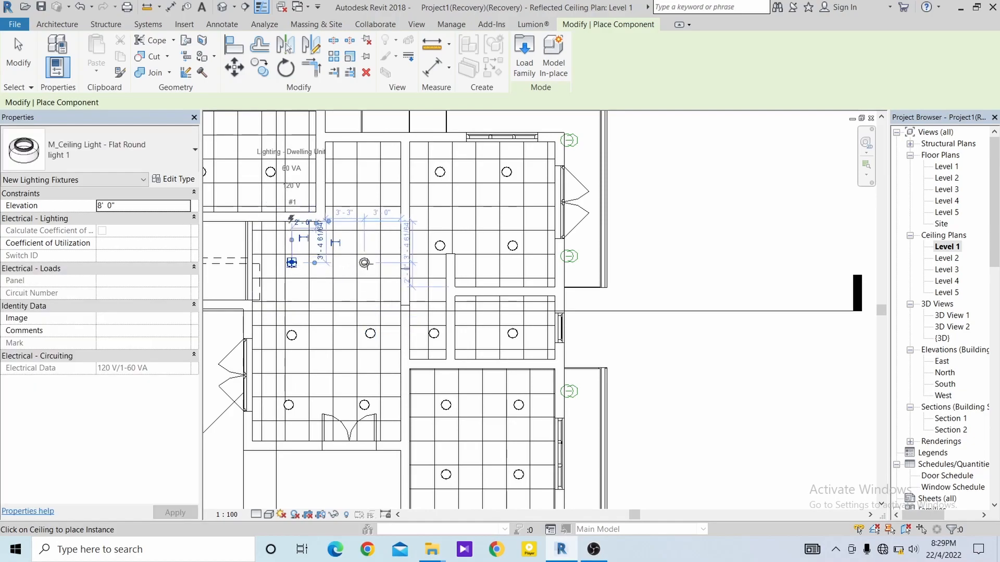
left_click(369, 196)
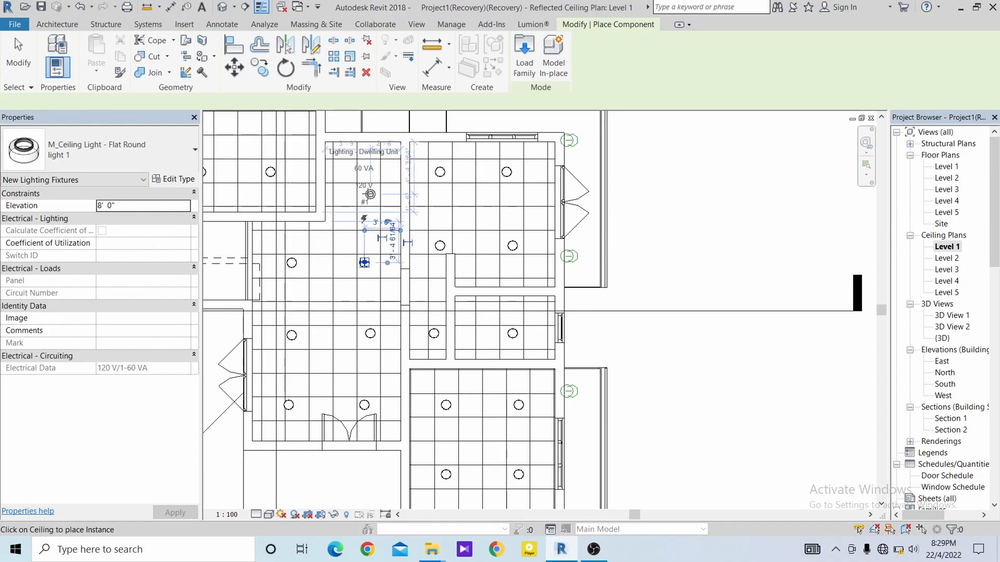
middle_click_drag(401, 269, 368, 185)
left_click(516, 339)
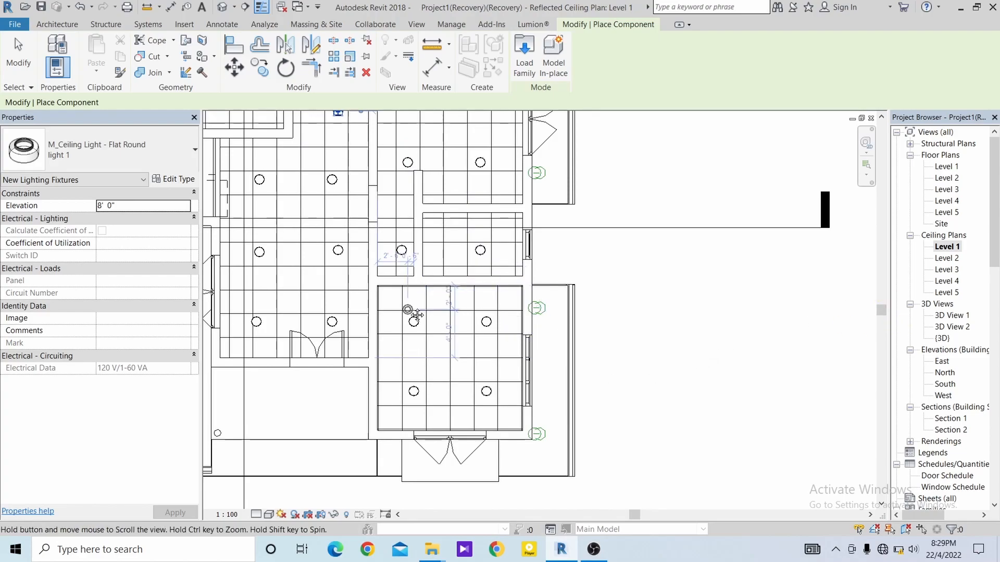
middle_click_drag(409, 308, 525, 326)
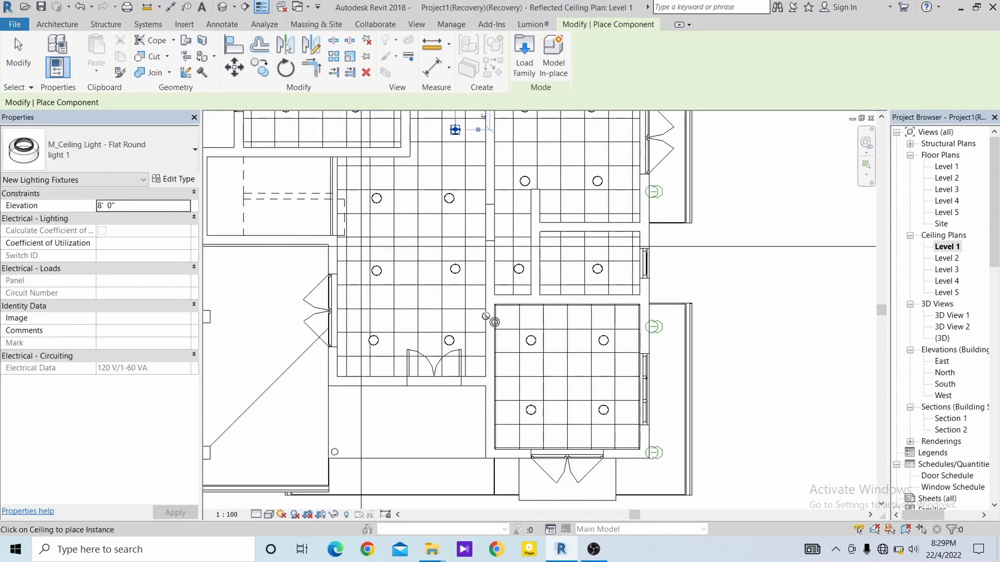
middle_click_drag(364, 162, 384, 229)
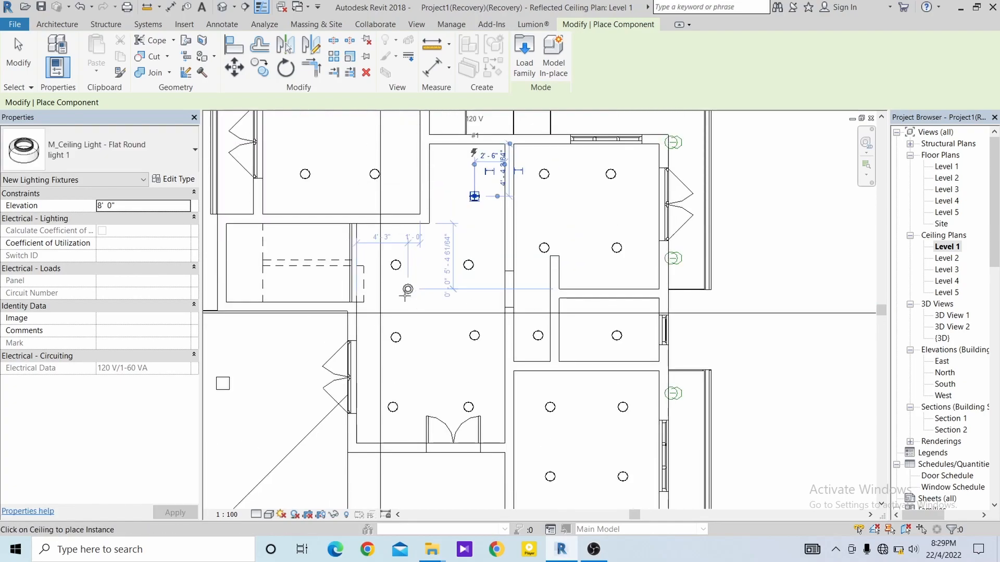
scroll(401, 261, "down", 1)
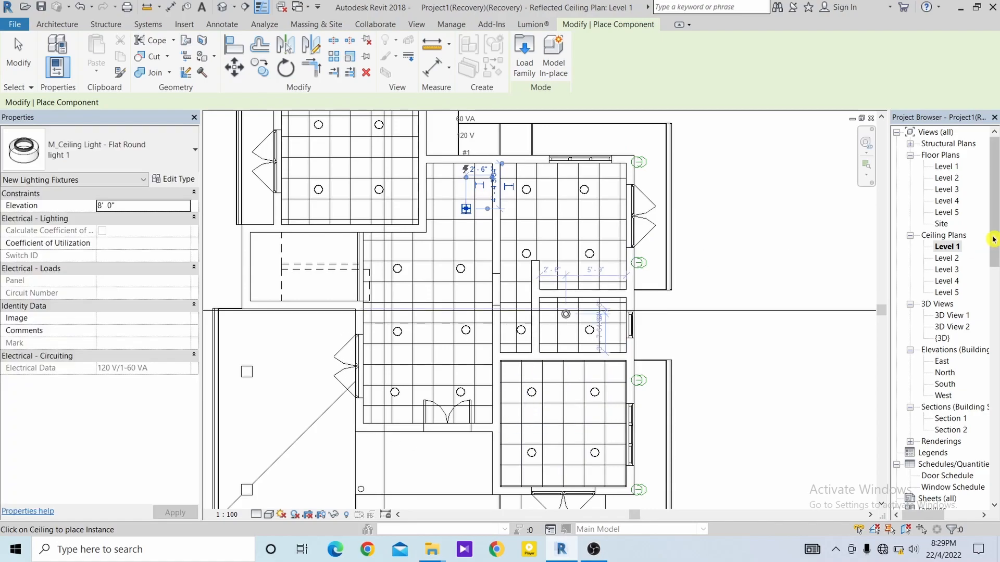
Open the {3D} view of the house, start placing a component and open its type properties.
double_click(935, 337)
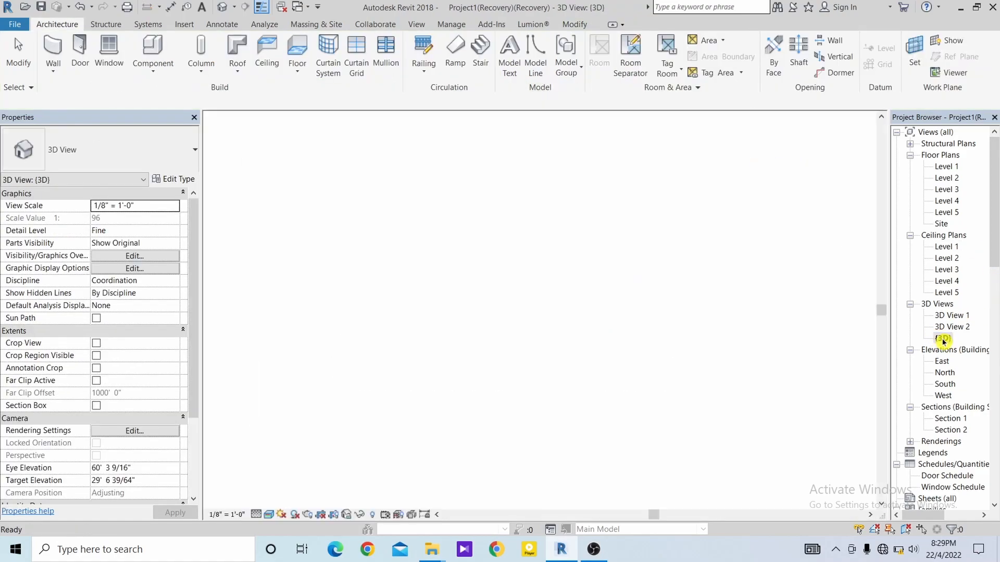
scroll(737, 341, "down", 6)
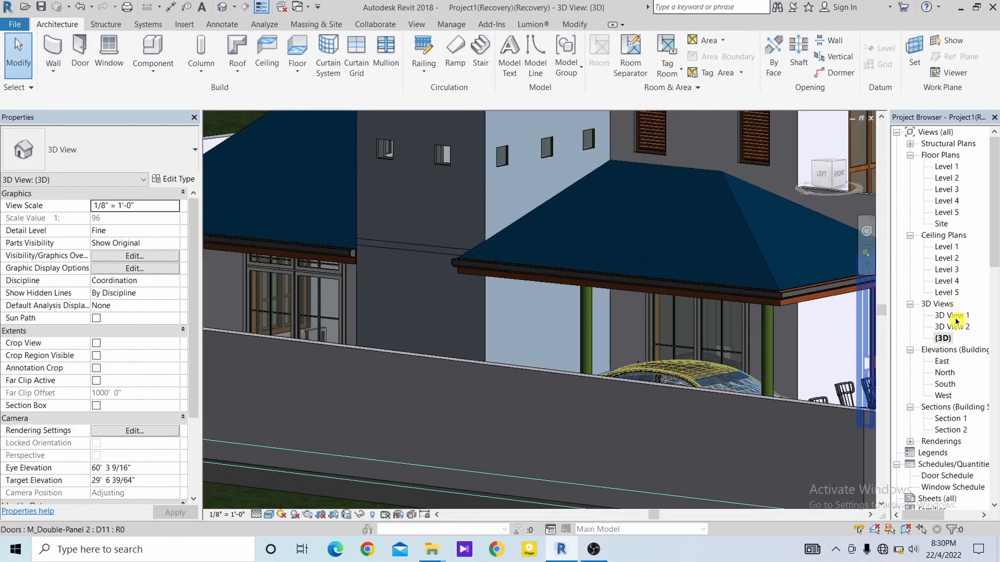
scroll(615, 339, "down", 5)
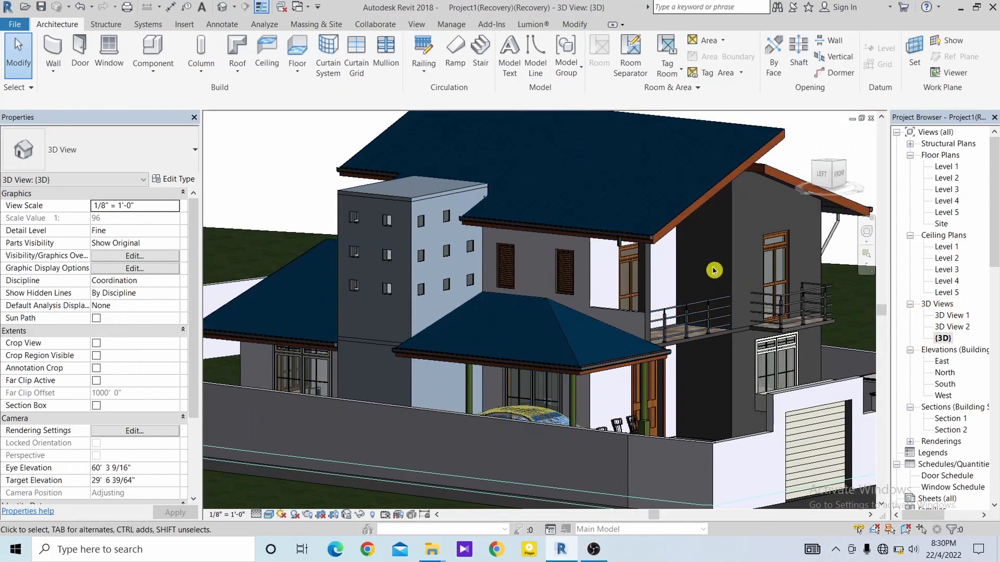
scroll(709, 268, "up", 2)
left_click(157, 46)
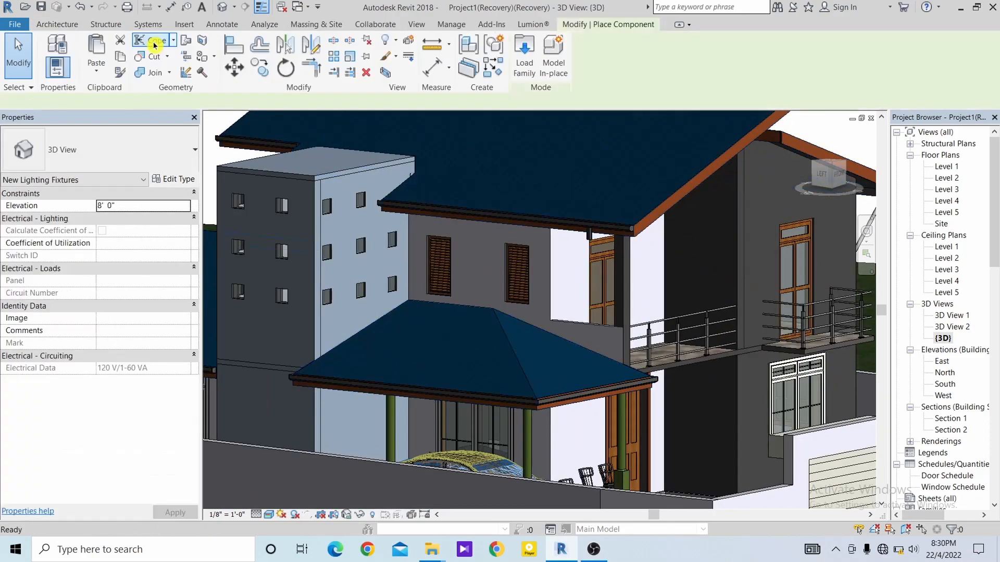
left_click(176, 180)
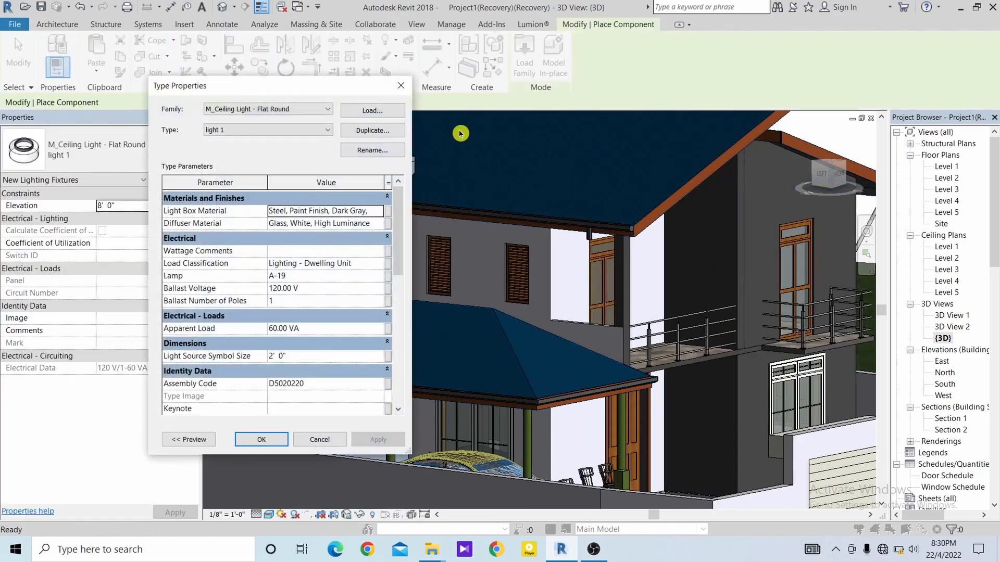
Start loading another family and browse the library to the US Metric Lighting folder for Architectural Internal fixtures.
left_click(354, 108)
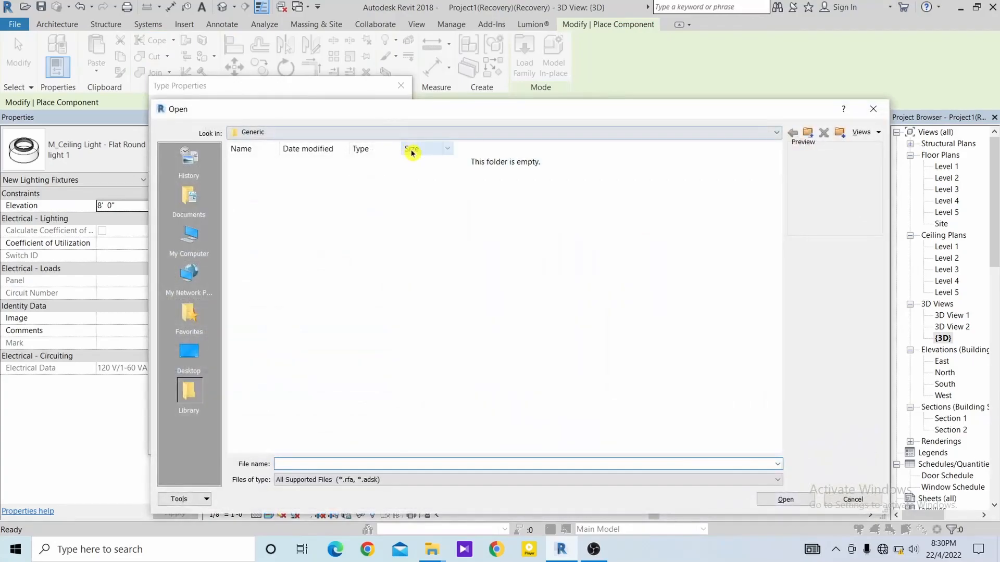
left_click(810, 137)
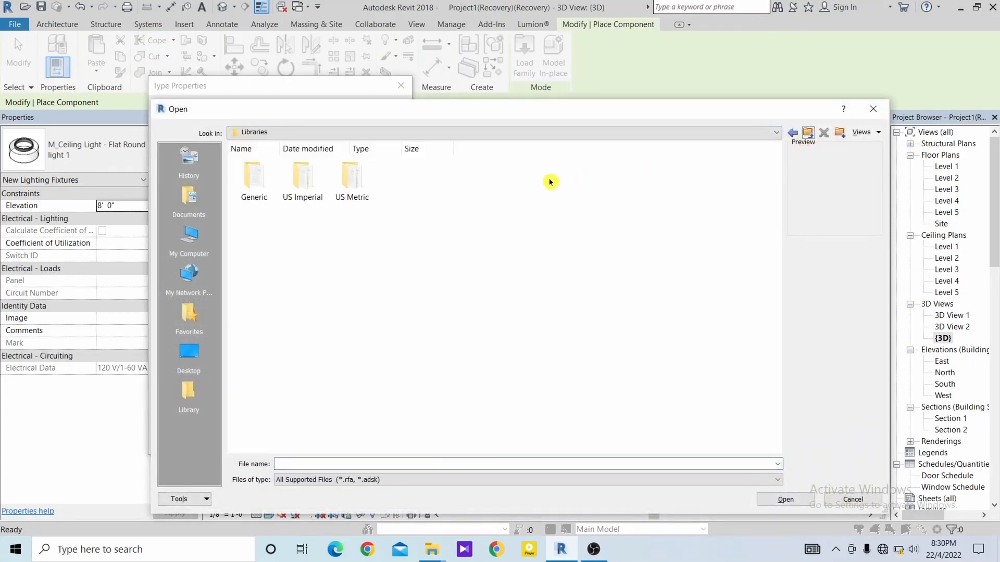
double_click(353, 178)
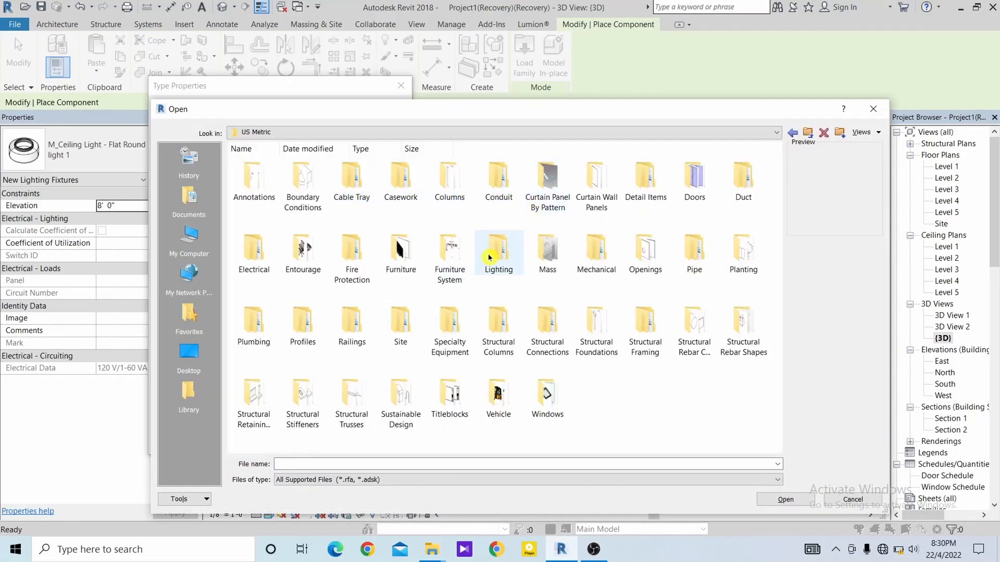
double_click(489, 257)
double_click(255, 174)
double_click(351, 180)
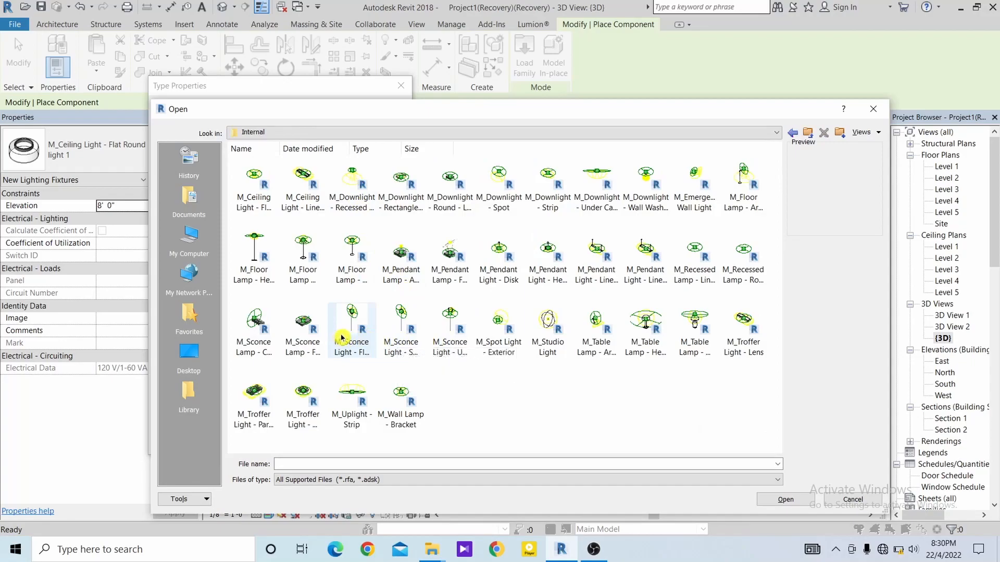
Preview the recessed, table, troffer and wall lamp families in the Internal lighting folder.
left_click(647, 256)
left_click(688, 259)
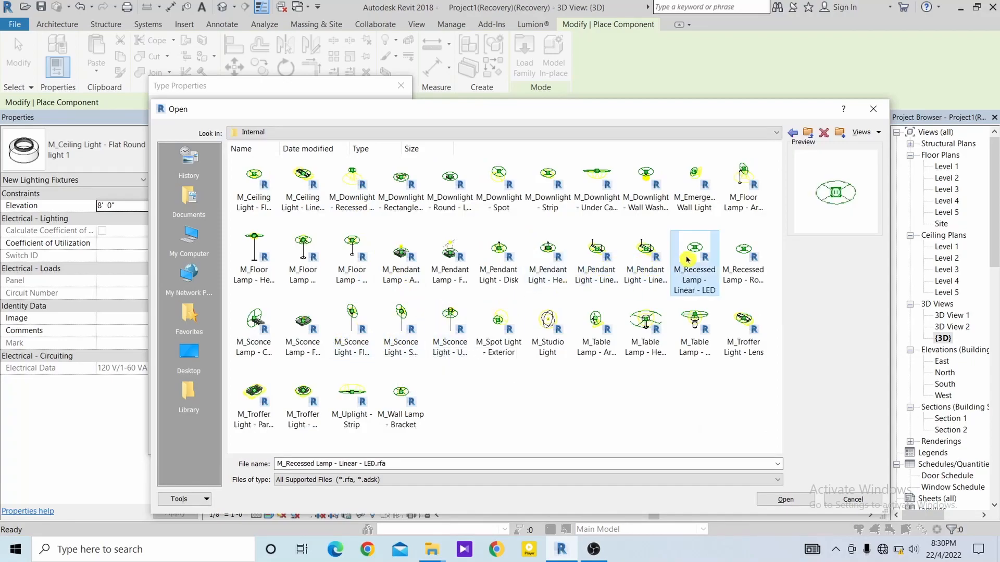
left_click(743, 256)
left_click(694, 328)
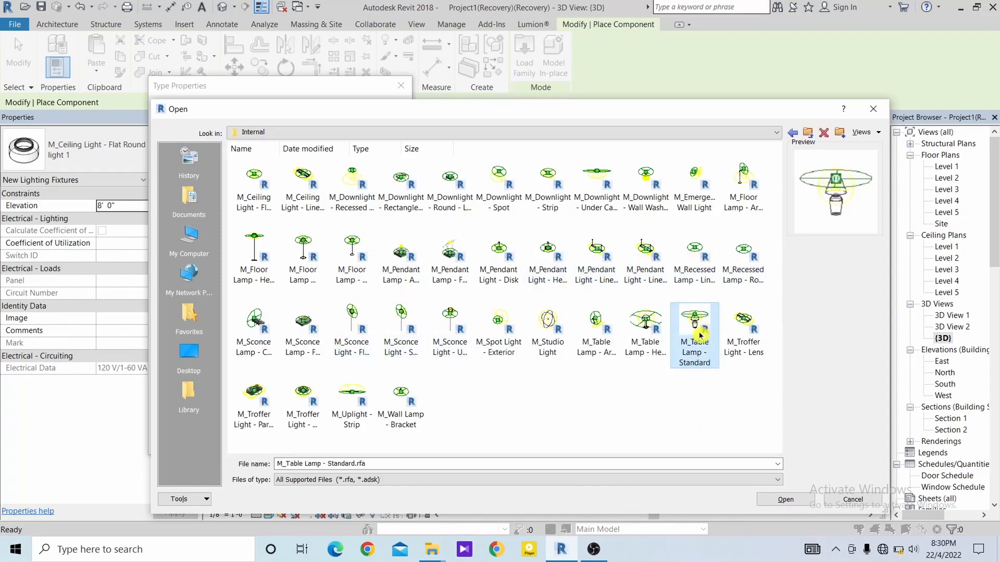
left_click(659, 341)
left_click(744, 328)
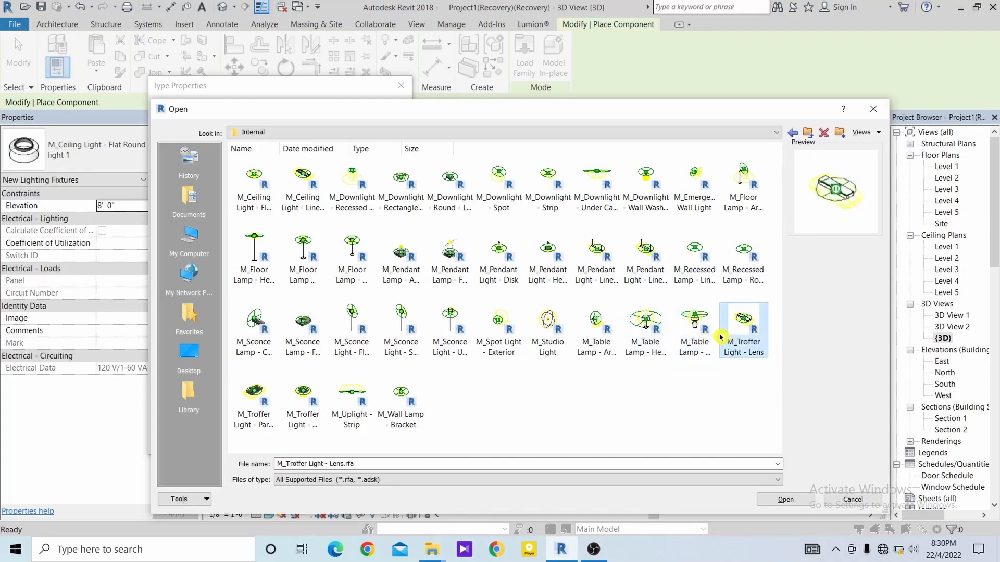
left_click(576, 341)
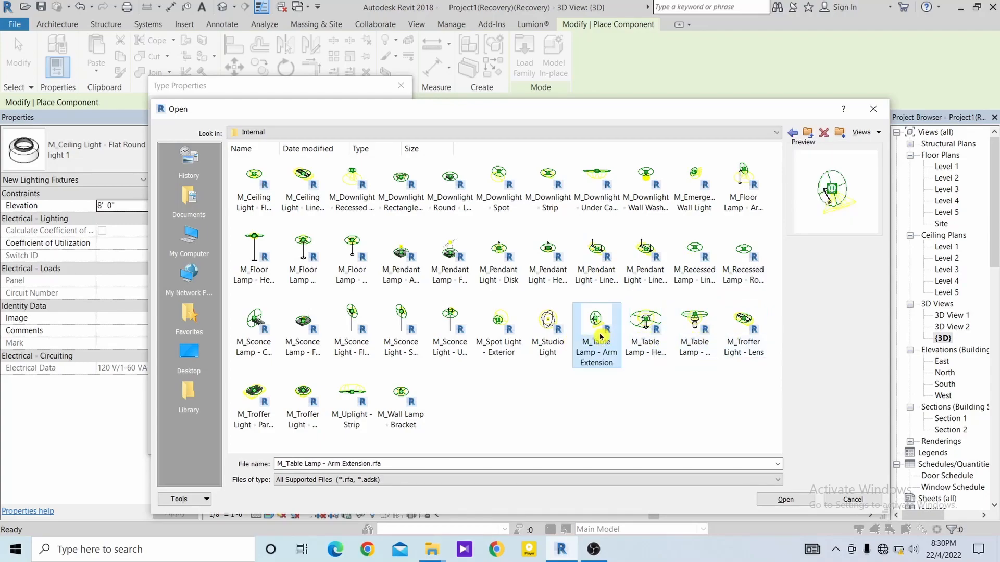
left_click(410, 399)
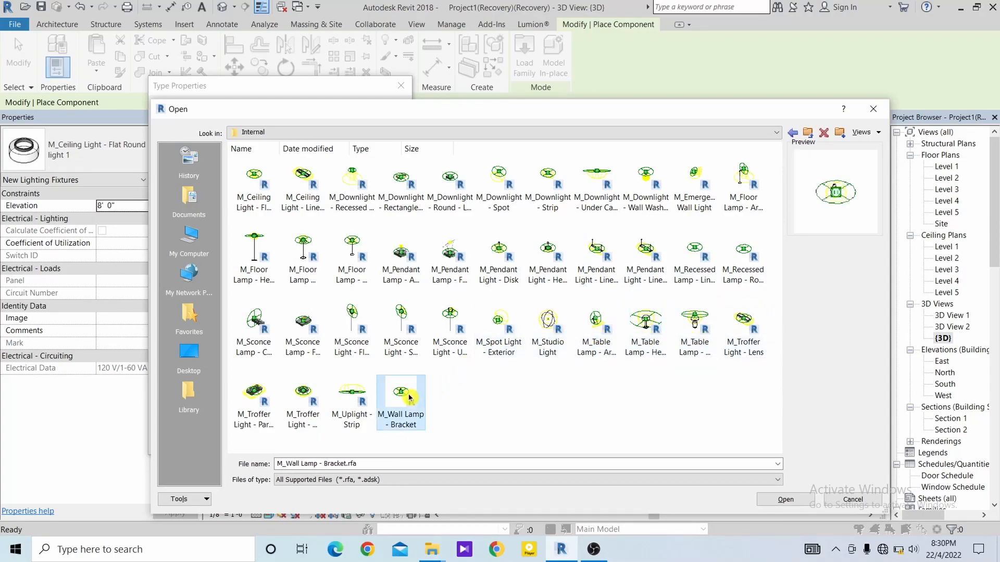
left_click(332, 402)
left_click(303, 396)
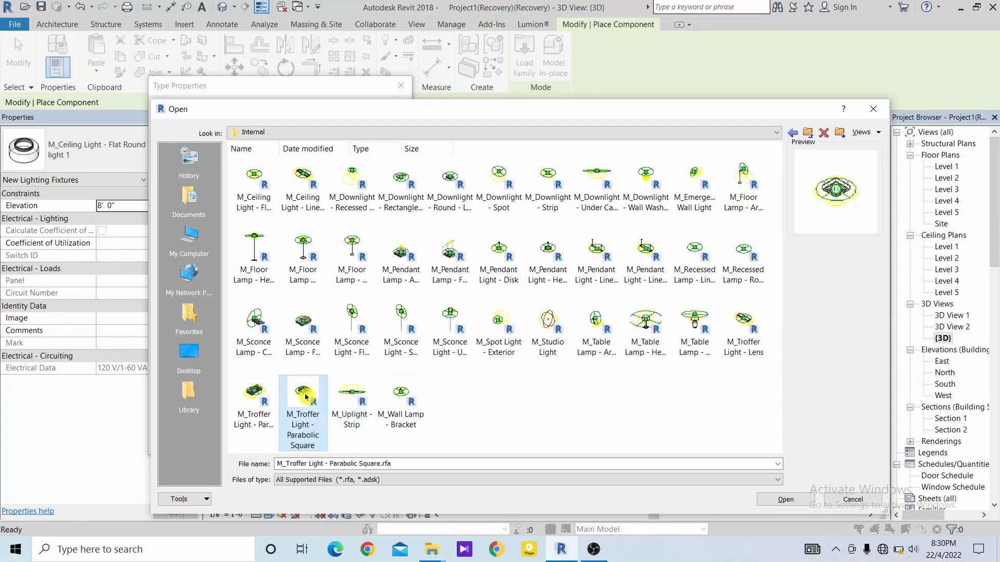
Load the M_Wall Lamp - Bracket family and accept its 100W - 120V type for placement.
left_click(401, 392)
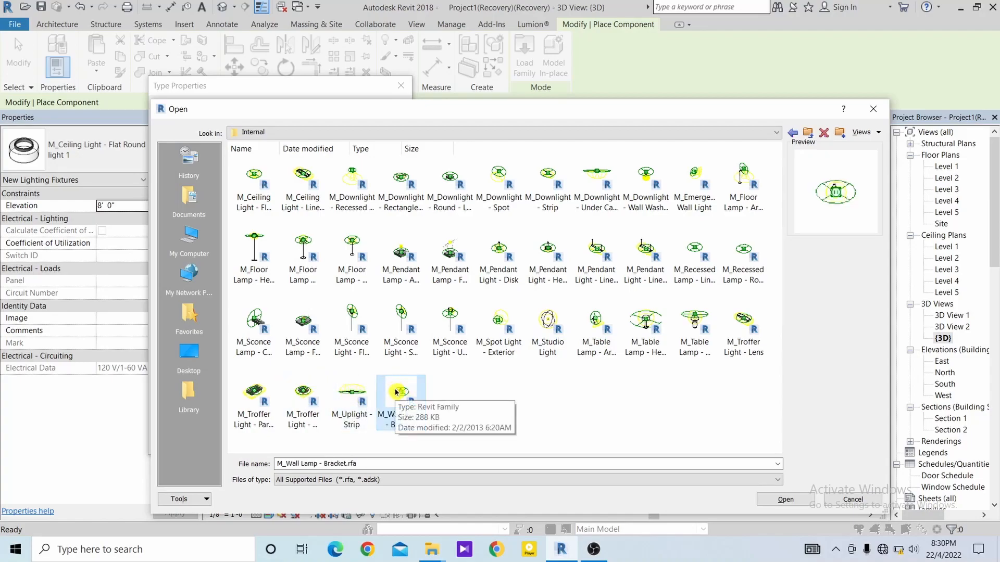
double_click(397, 392)
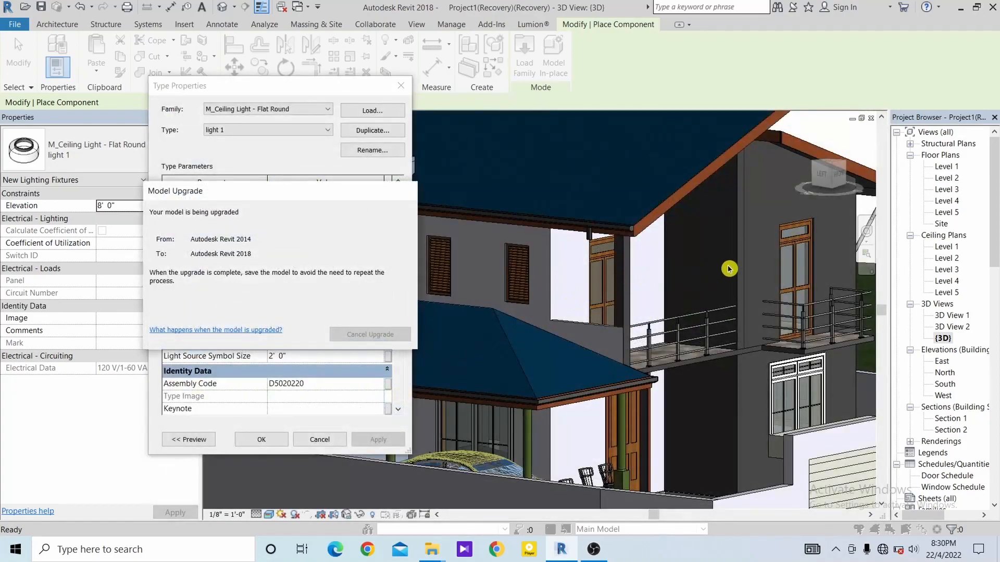
left_click(280, 440)
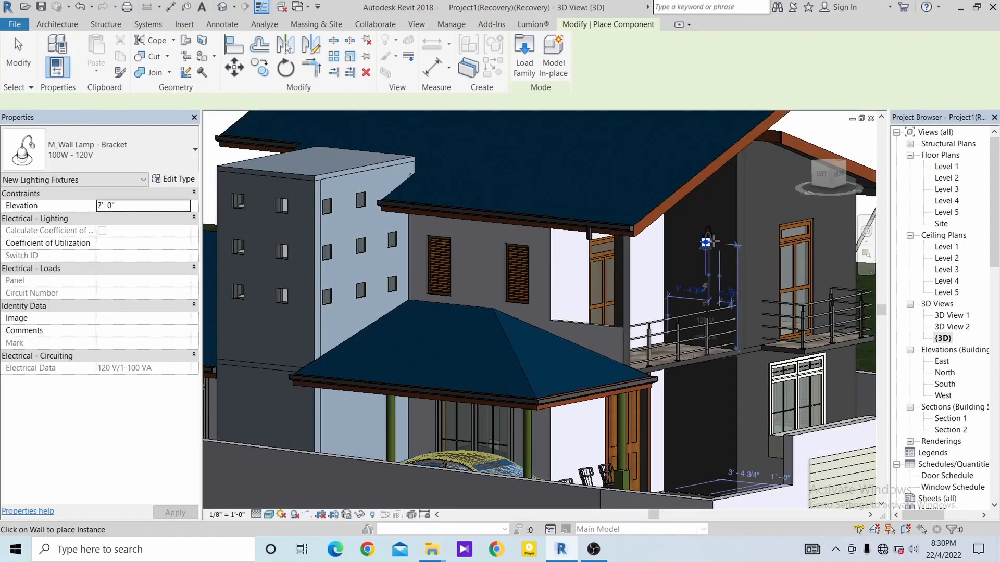
Place three wall lamps on the upper floor: one on the recessed dark balcony wall and one on each side of the front balcony door.
scroll(709, 237, "up", 3)
middle_click_drag(699, 243, 687, 259, "shift")
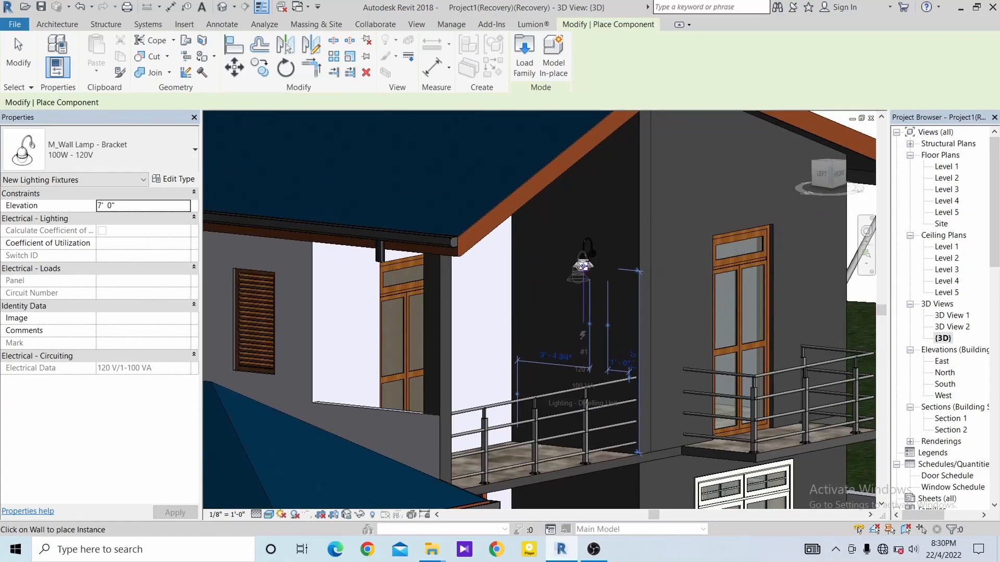
left_click(582, 265)
middle_click_drag(669, 255, 593, 271)
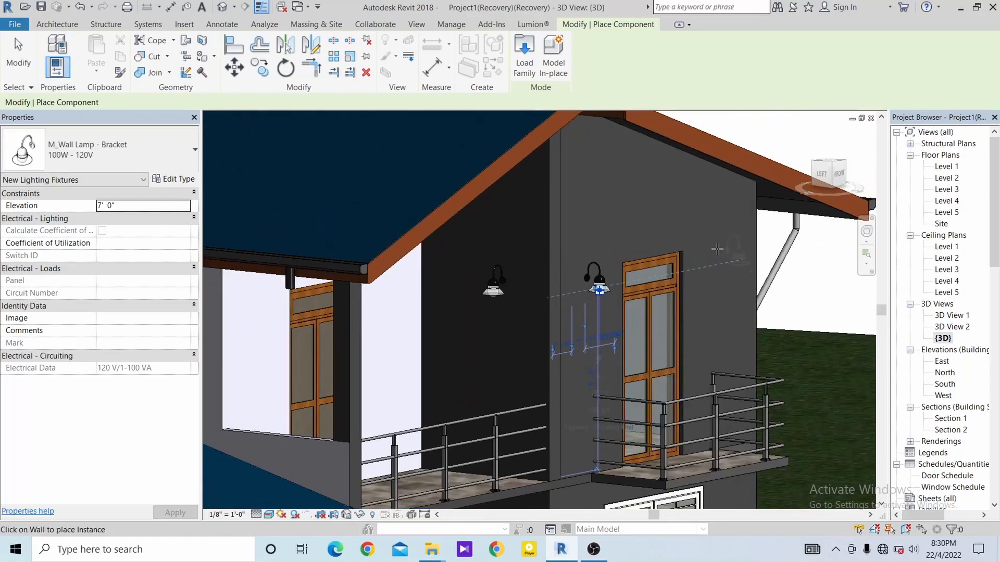
left_click(717, 249)
scroll(573, 317, "down", 1)
middle_click_drag(573, 317, 644, 288)
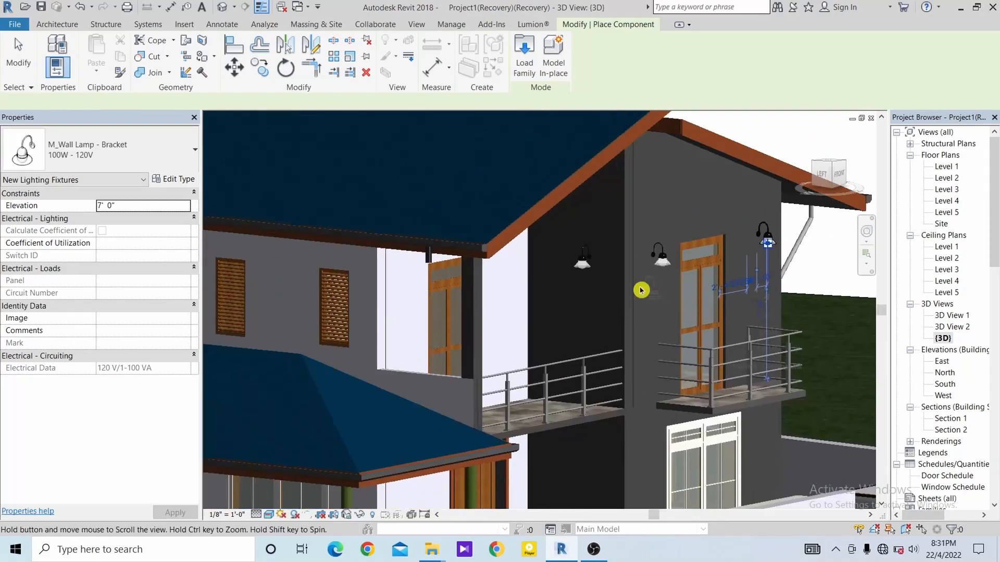
Place two wall lamps on the white walls flanking the side balcony's wooden door.
left_click(398, 275)
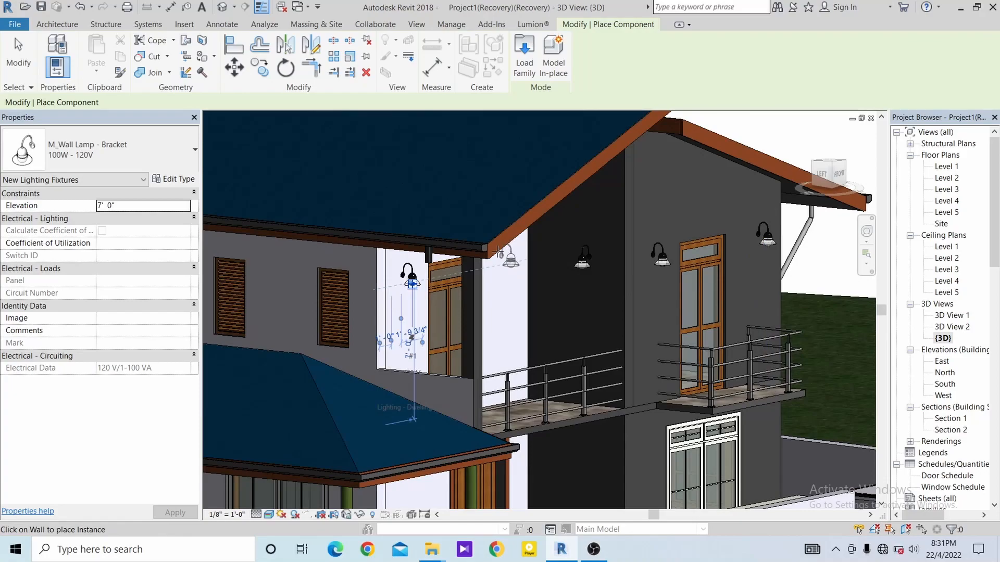
left_click(499, 253)
middle_click_drag(498, 456, 476, 333)
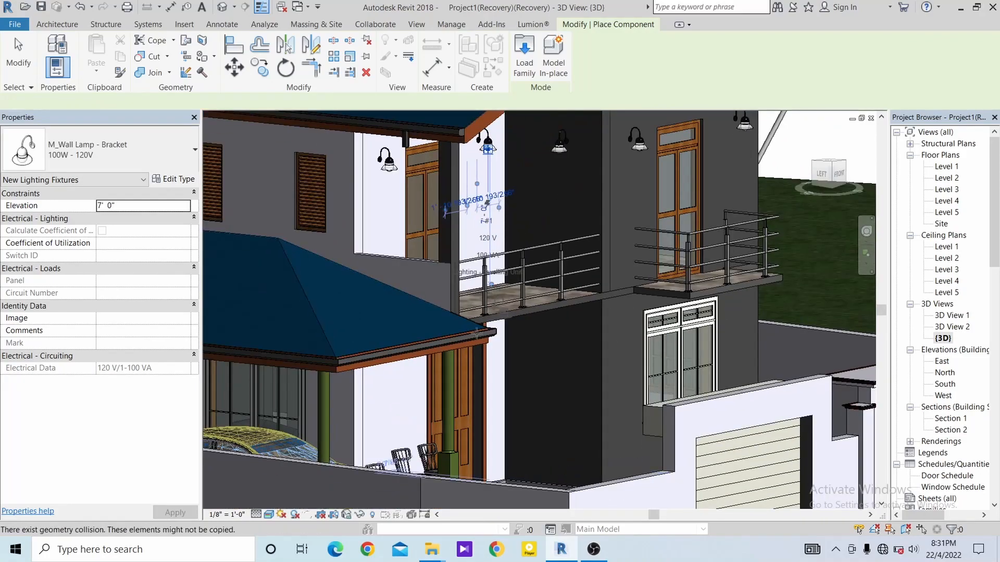
Place a wall lamp between the two upper louvred windows above the porch roof and finish component placement.
scroll(476, 333, "down", 2)
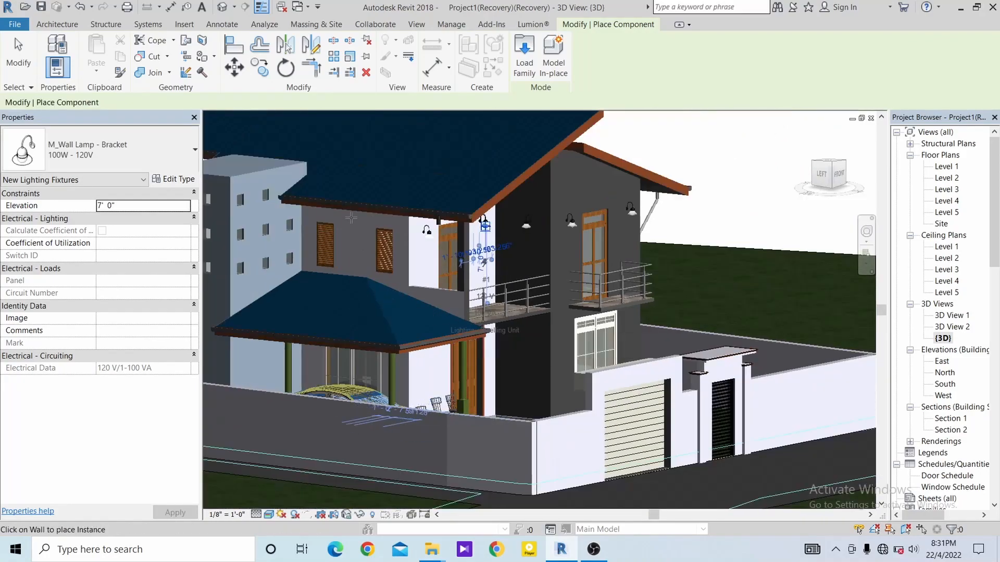
scroll(356, 234, "up", 3)
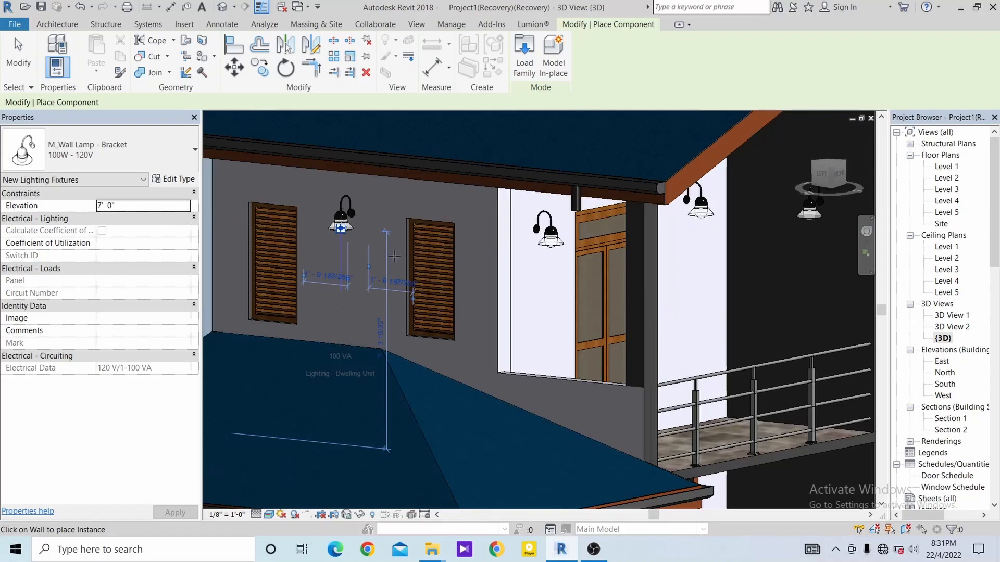
scroll(394, 256, "down", 2)
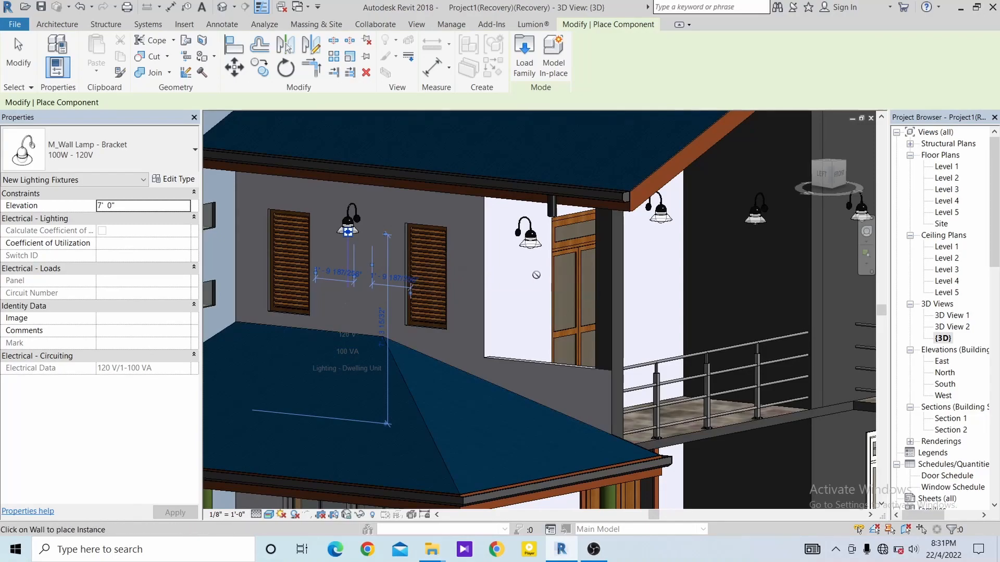
scroll(537, 276, "down", 5)
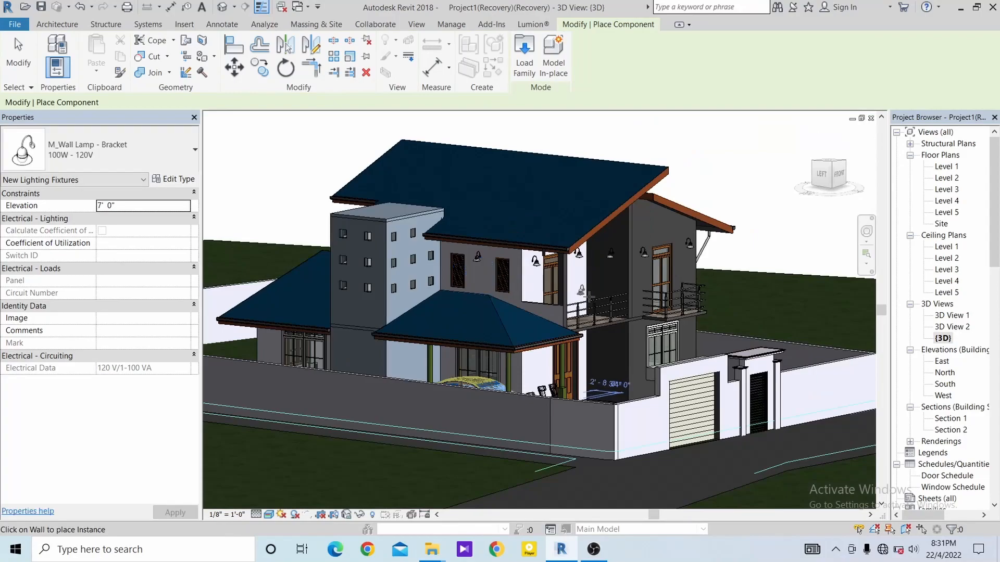
middle_click_drag(604, 324, 555, 339)
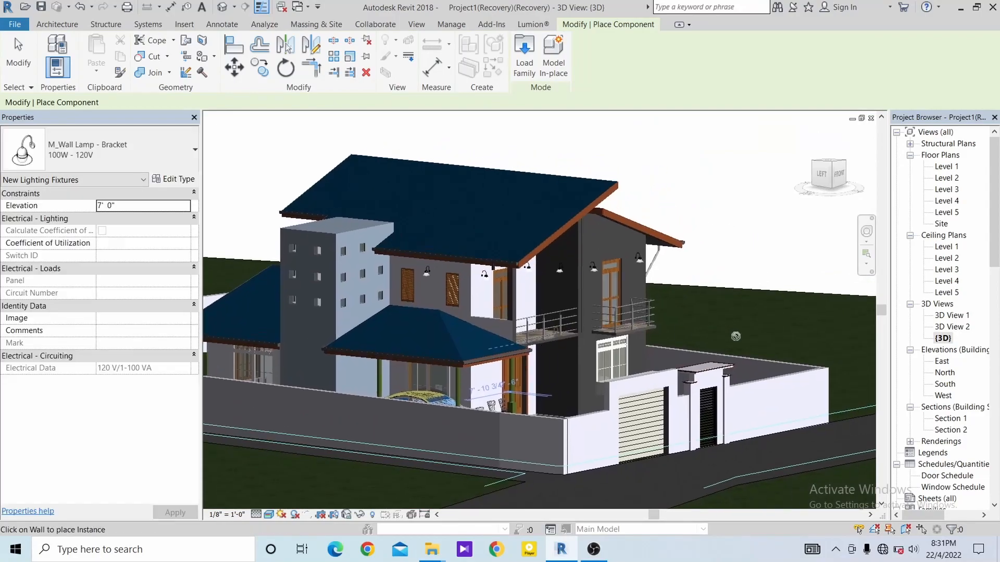
key("Escape")
In Section 1, move the left of the two overlapping ceiling lights in line with its neighbour, about 2' 6" from the wall.
double_click(932, 430)
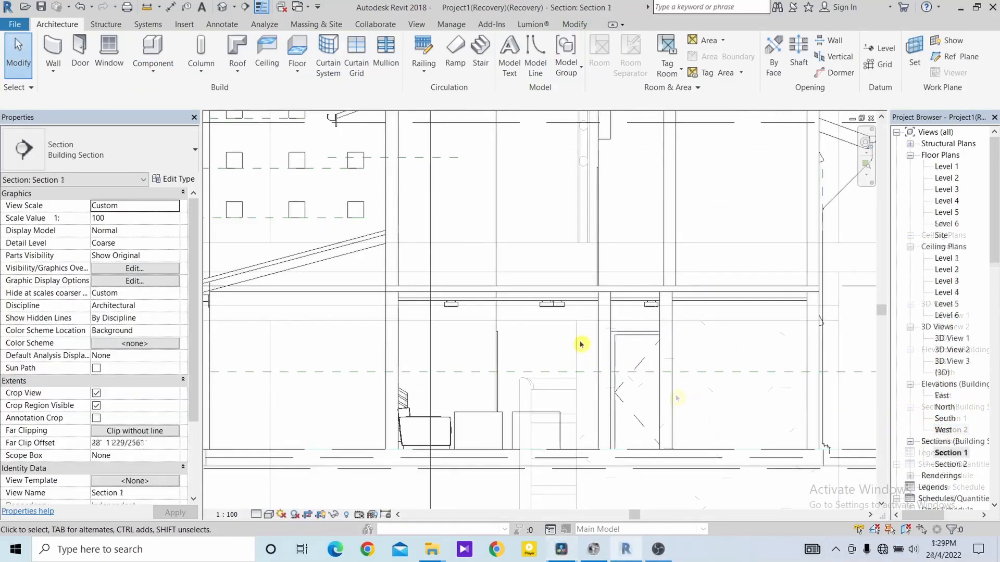
scroll(581, 341, "up", 4)
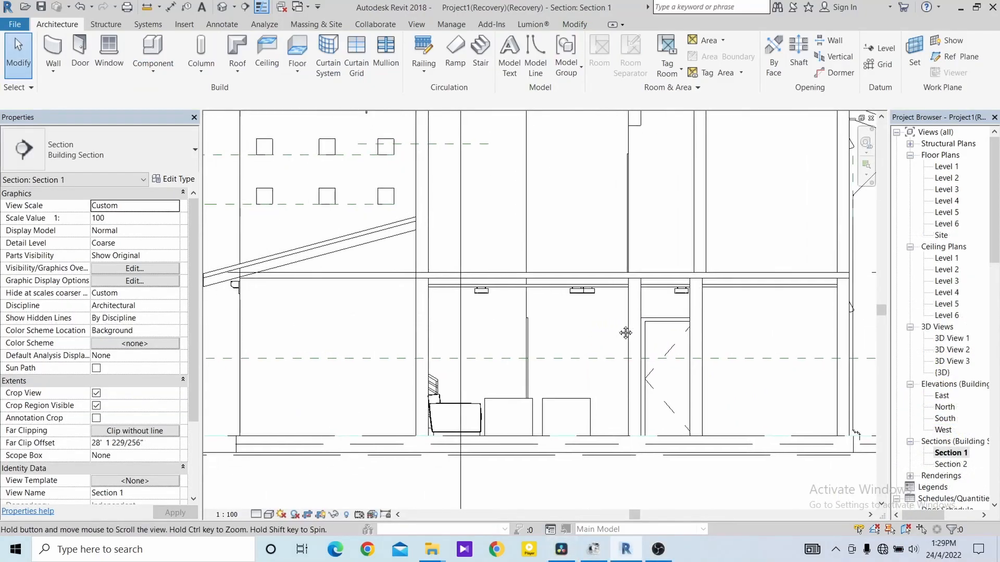
middle_click_drag(660, 322, 576, 323)
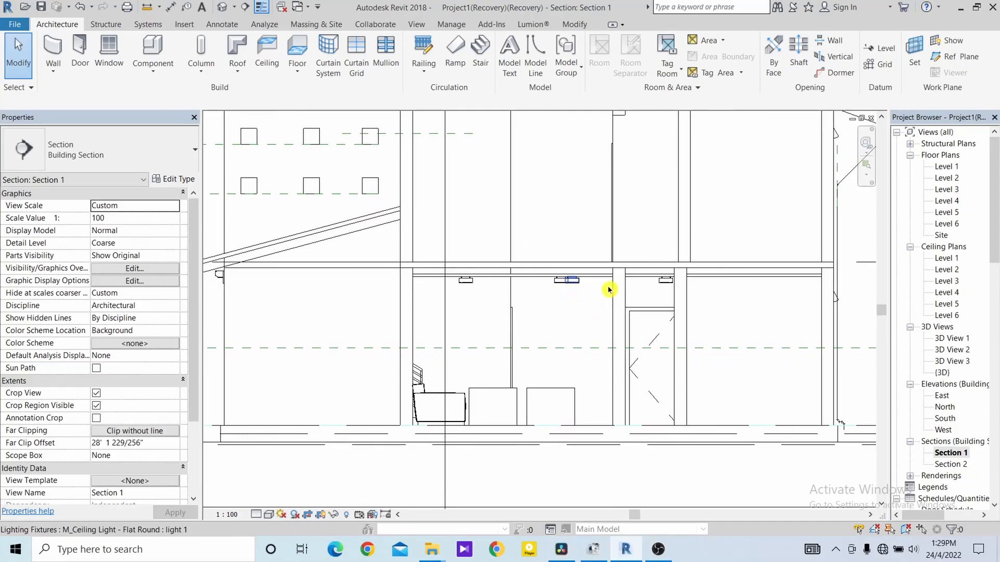
scroll(579, 302, "up", 2)
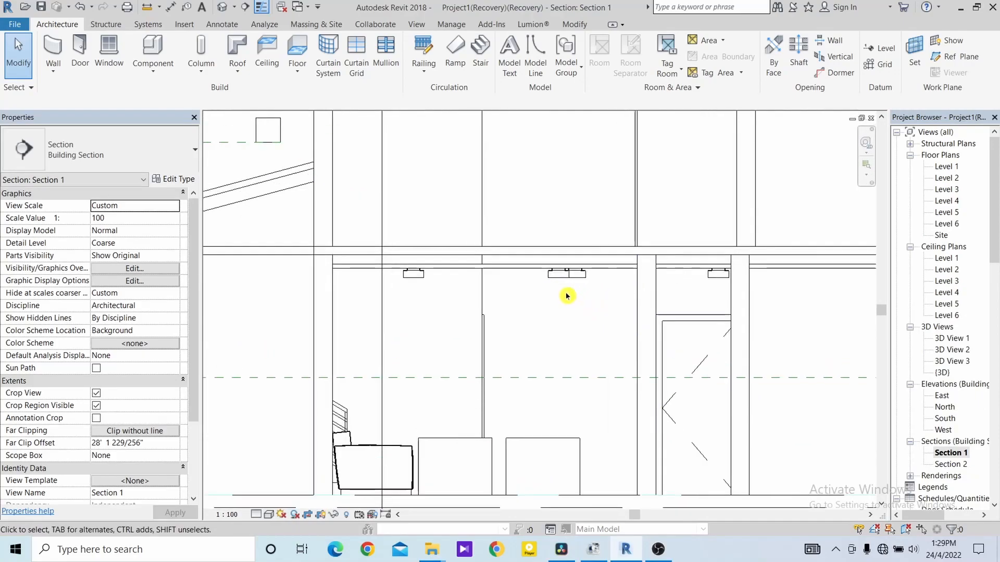
left_click(559, 284)
left_click(235, 68)
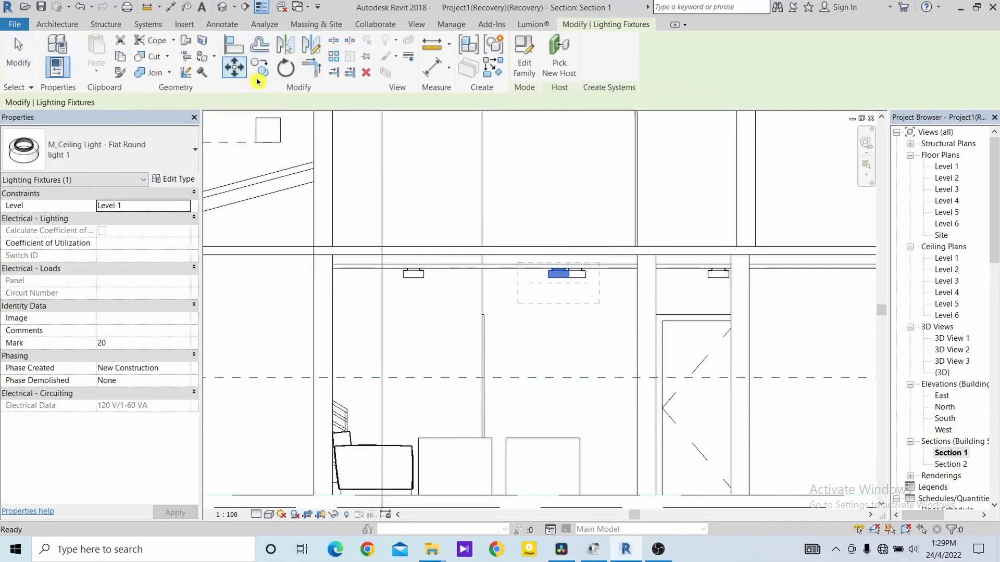
scroll(554, 271, "up", 3)
left_click(563, 265)
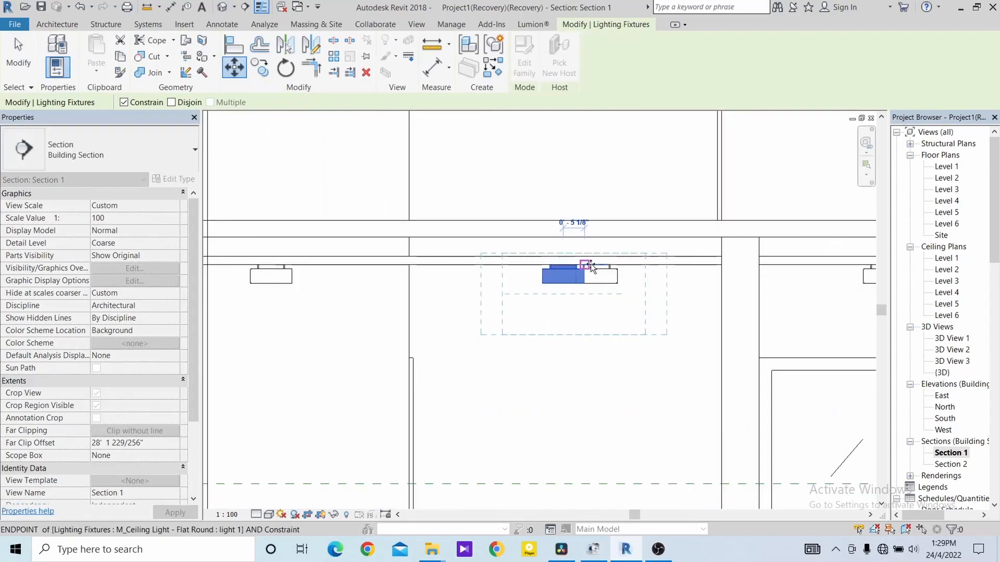
left_click(599, 263)
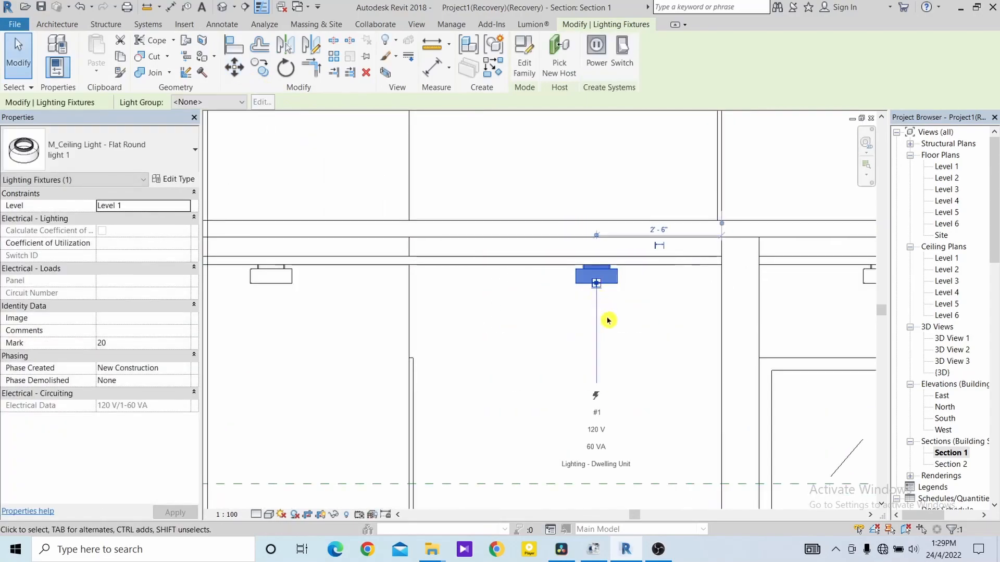
scroll(608, 319, "down", 2)
scroll(610, 322, "down", 4)
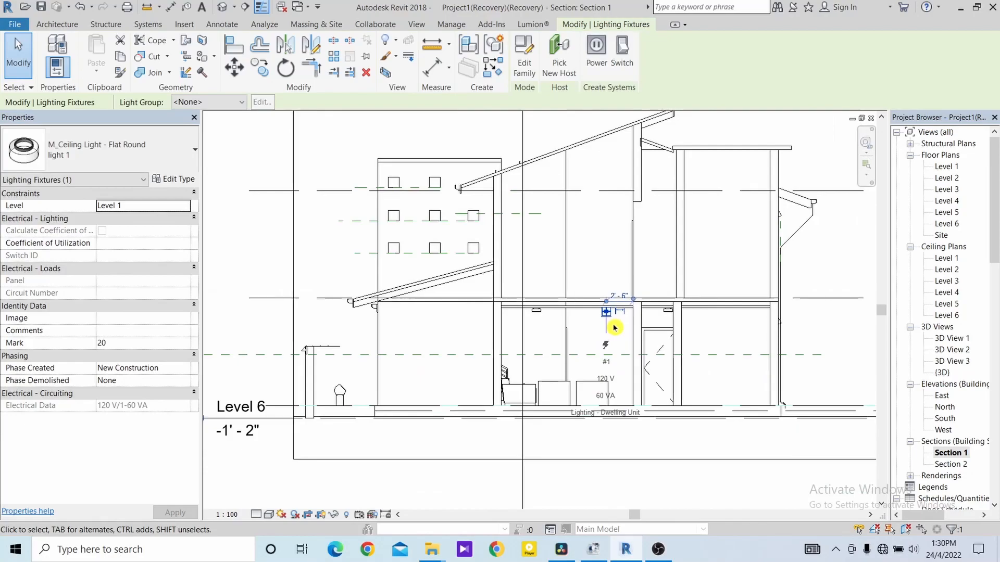
middle_click_drag(617, 328, 603, 335)
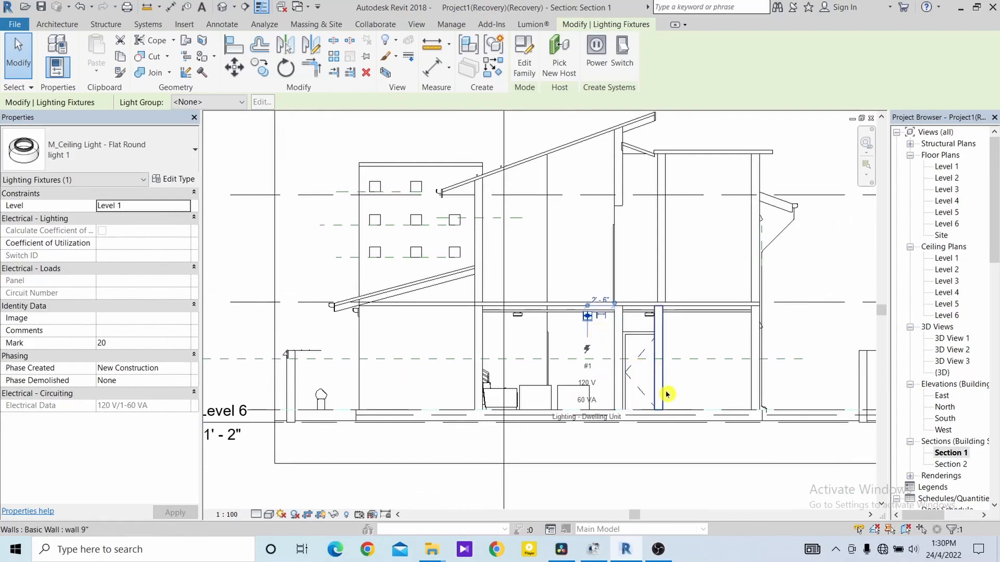
left_click(696, 489)
Check the interior and light positions in Section 2 and Section 1, and return to the {3D} view.
middle_click_drag(710, 394, 674, 394)
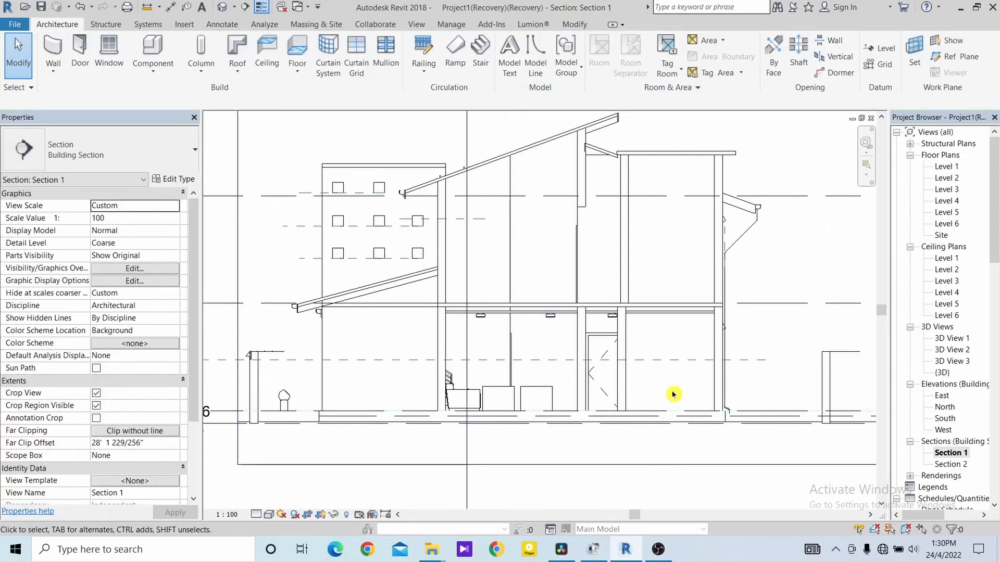
double_click(949, 465)
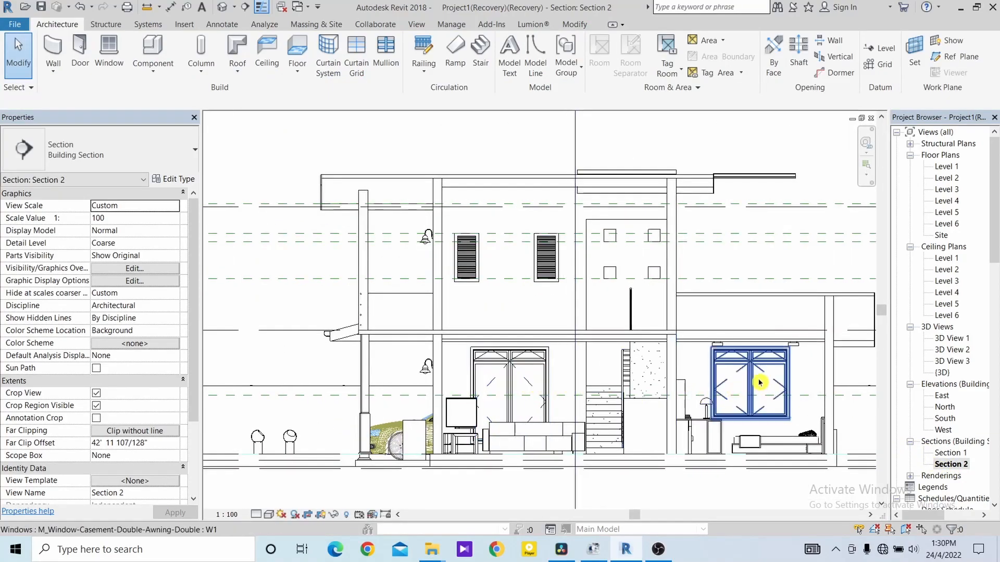
scroll(736, 392, "up", 2)
middle_click_drag(736, 393, 657, 394)
scroll(798, 396, "down", 2)
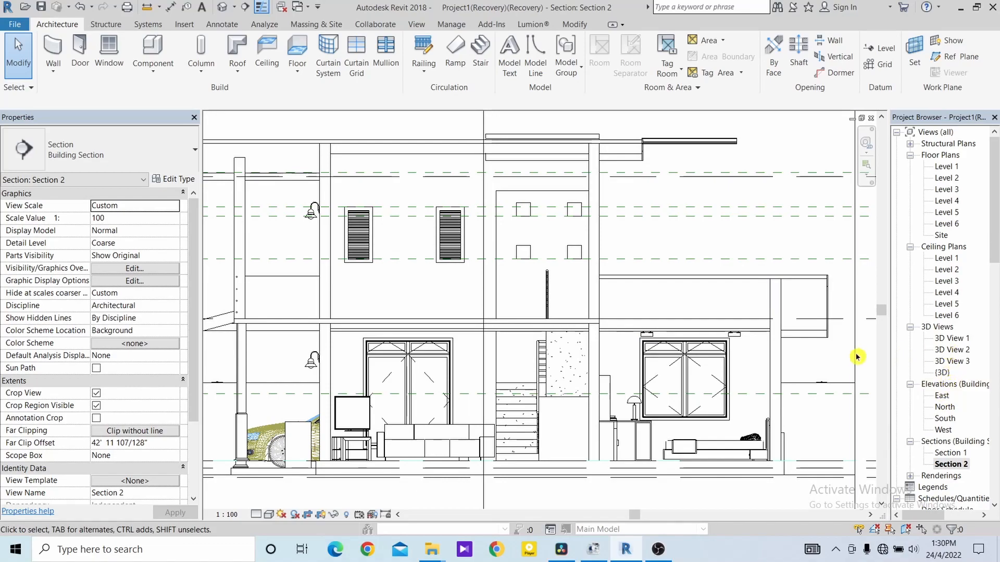
scroll(847, 358, "down", 1)
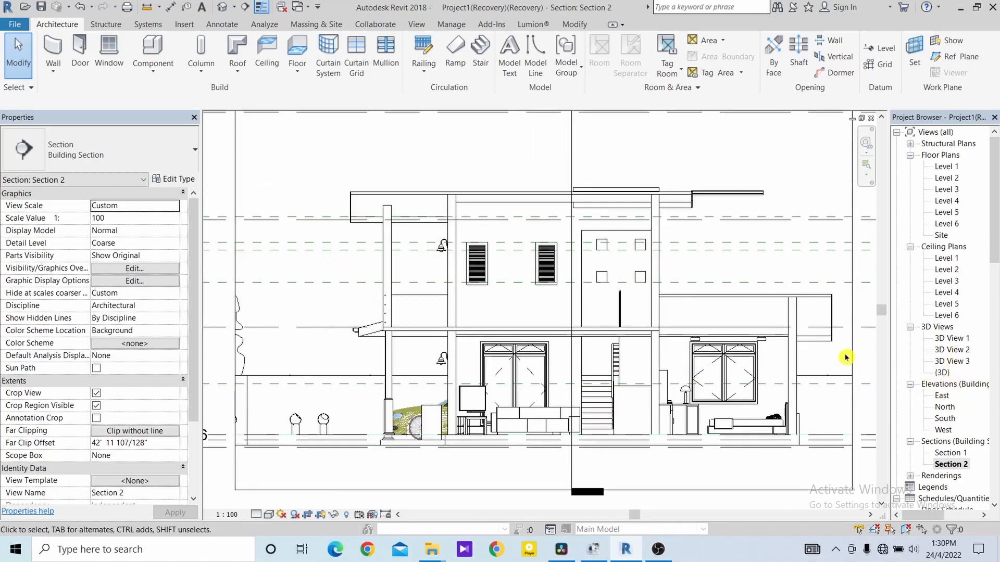
double_click(951, 453)
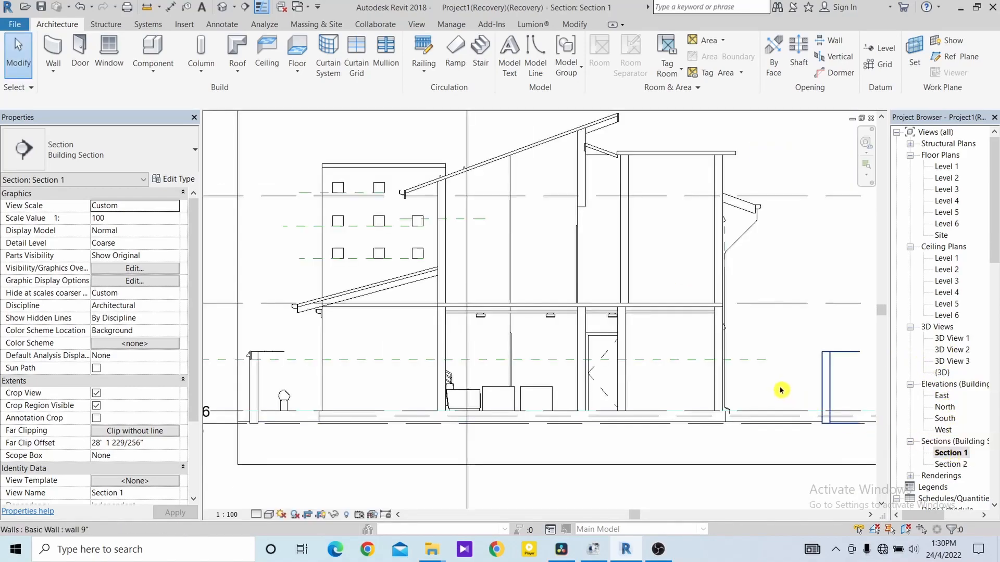
middle_click_drag(705, 338, 732, 384)
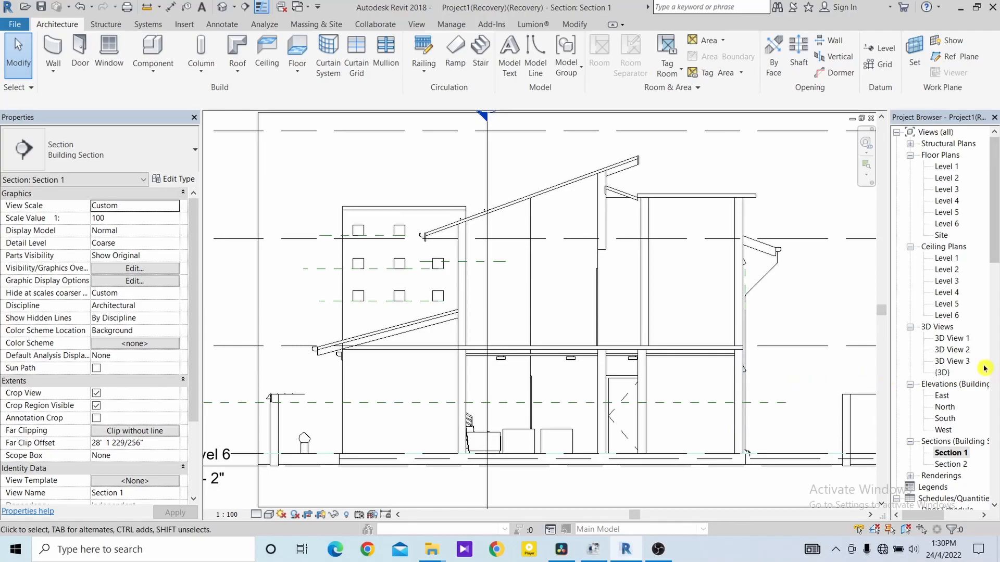
double_click(944, 373)
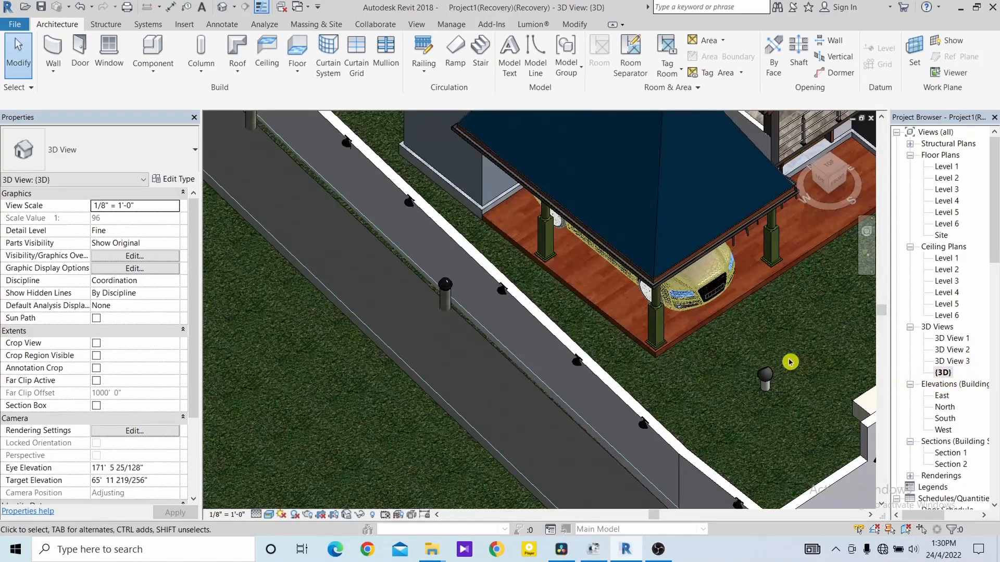
Delete the stray exterior spot light floating in the air beside the dark front wall, near the roof downpipes.
middle_click_drag(789, 362, 781, 346, "ctrl")
middle_click_drag(763, 305, 720, 446, "ctrl")
left_click(824, 280)
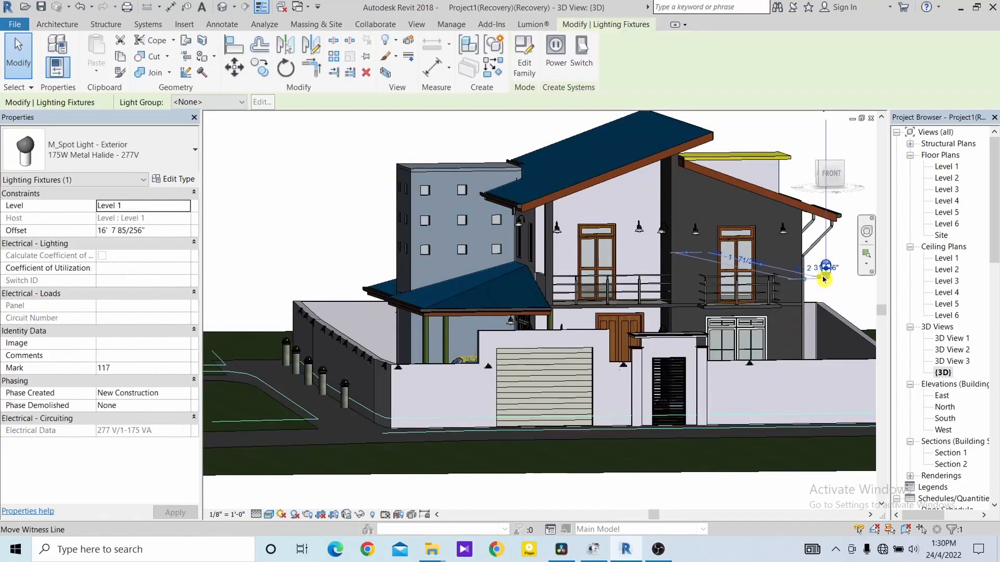
key("Escape")
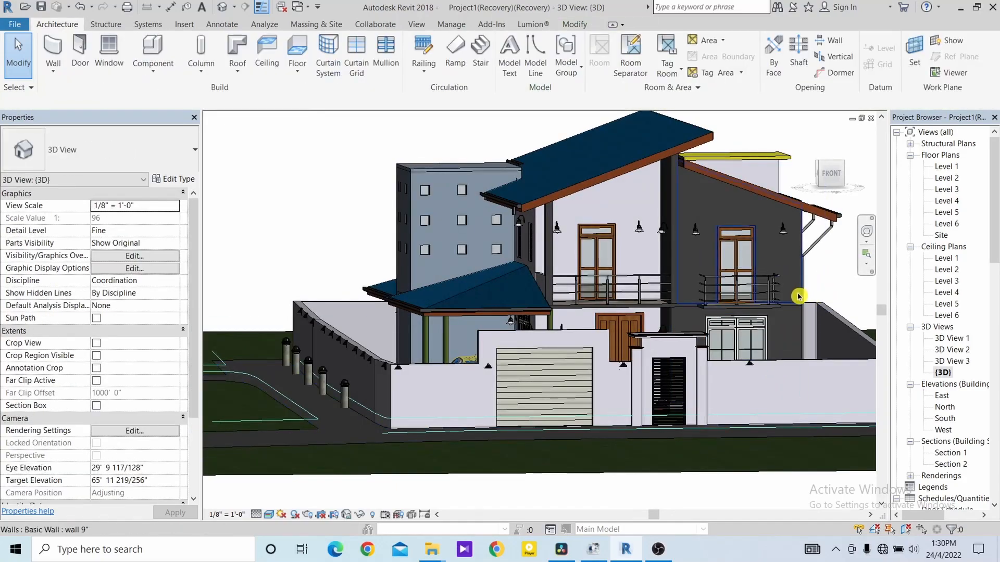
Reveal the hidden elements in the 3D view and unhide the whole Planting category by way of the tree near the front boundary wall.
middle_click_drag(795, 299, 656, 349, "shift")
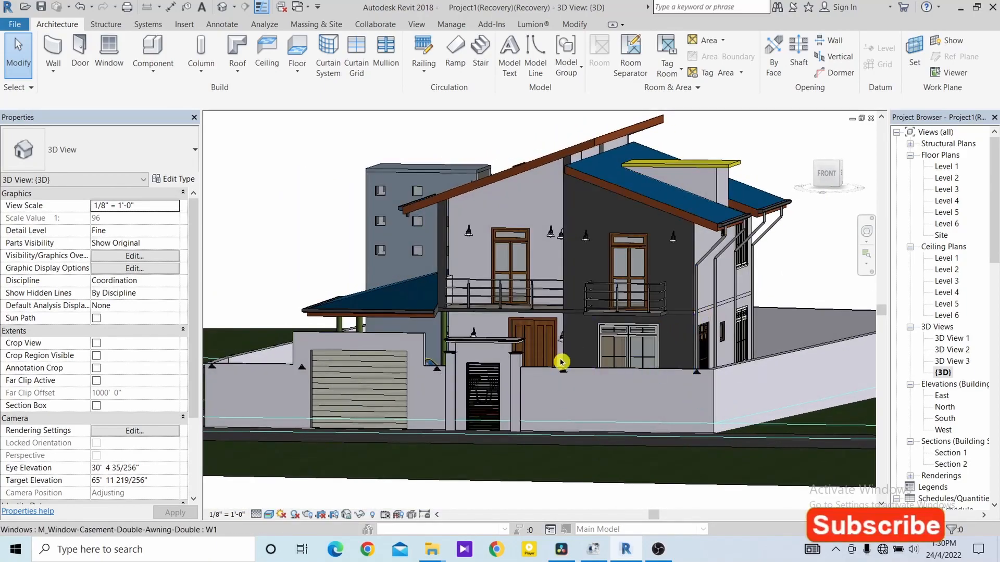
left_click(360, 514)
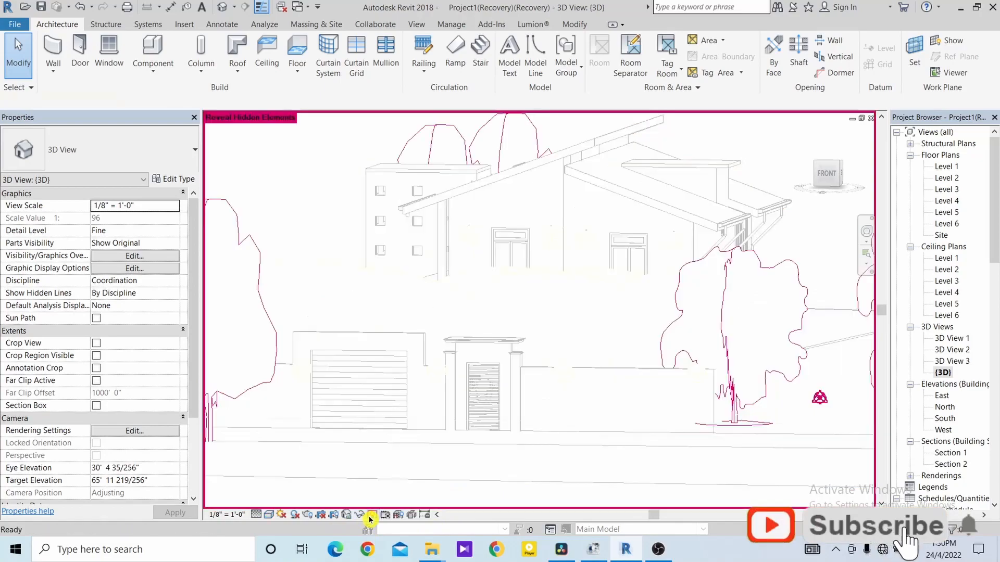
left_click(727, 345)
right_click(727, 346)
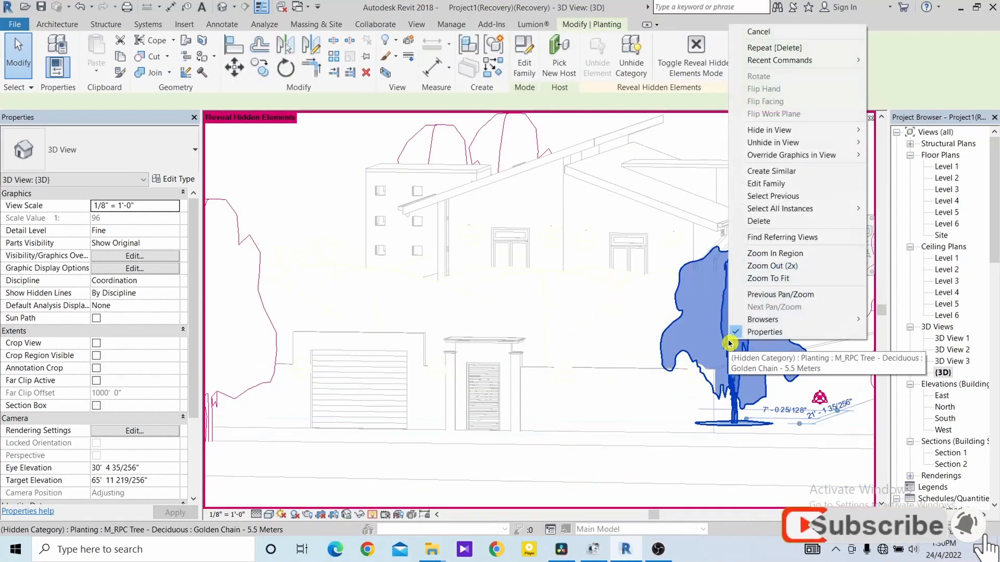
mouse_move(781, 143)
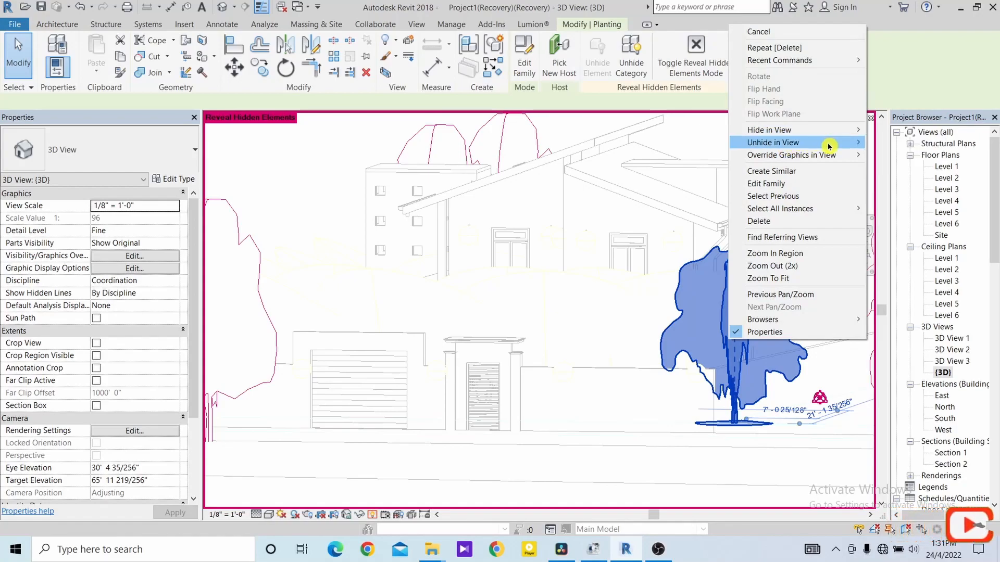
left_click(894, 158)
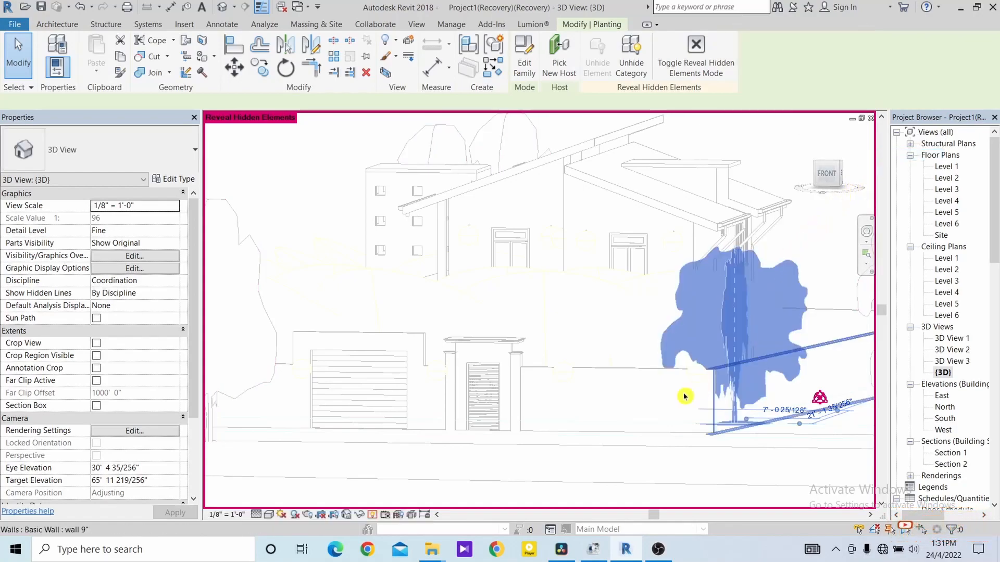